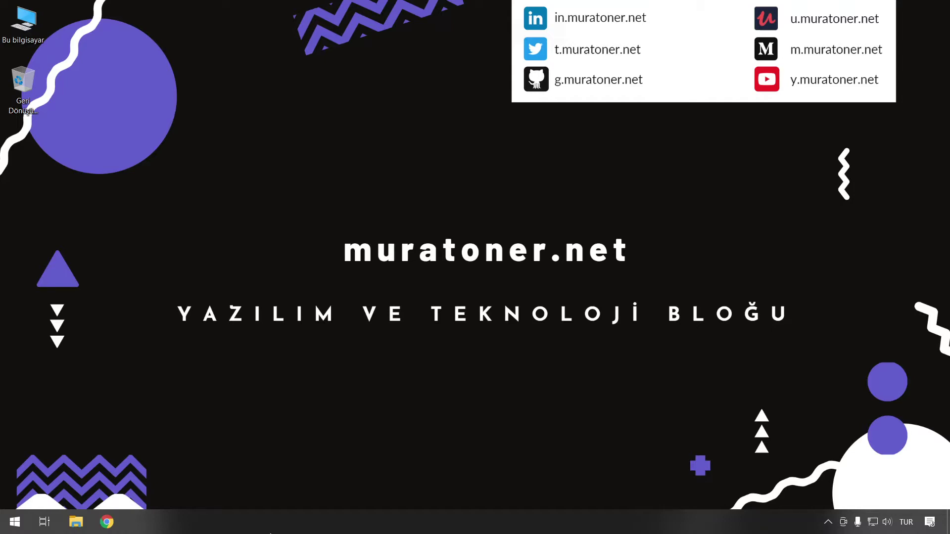
Launch Google Chrome from the taskbar with the first profile.
{"action": "left_click", "coordinate": [107, 522]}
{"action": "left_click", "coordinate": [365, 280]}
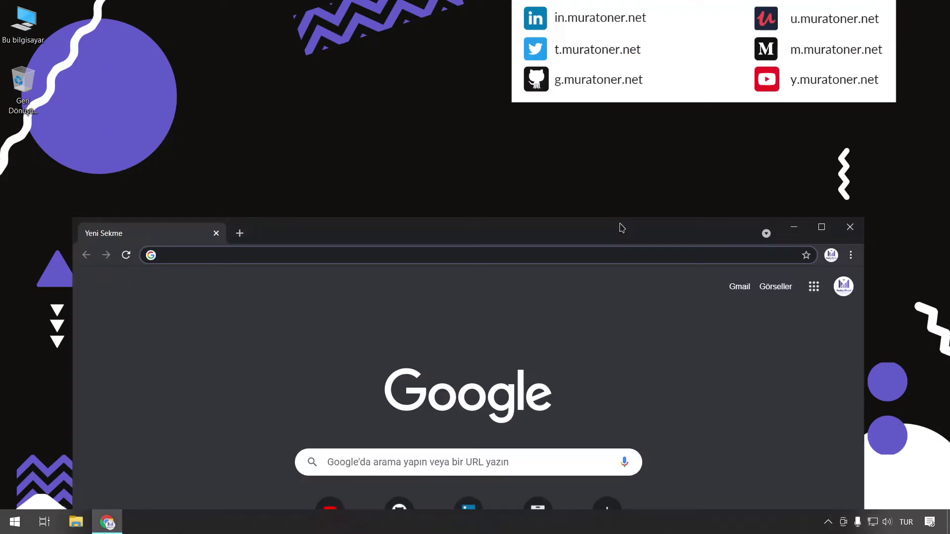
Maximize Chrome and search Google for 'programmingfont'.
{"action": "double_click", "coordinate": [622, 228]}
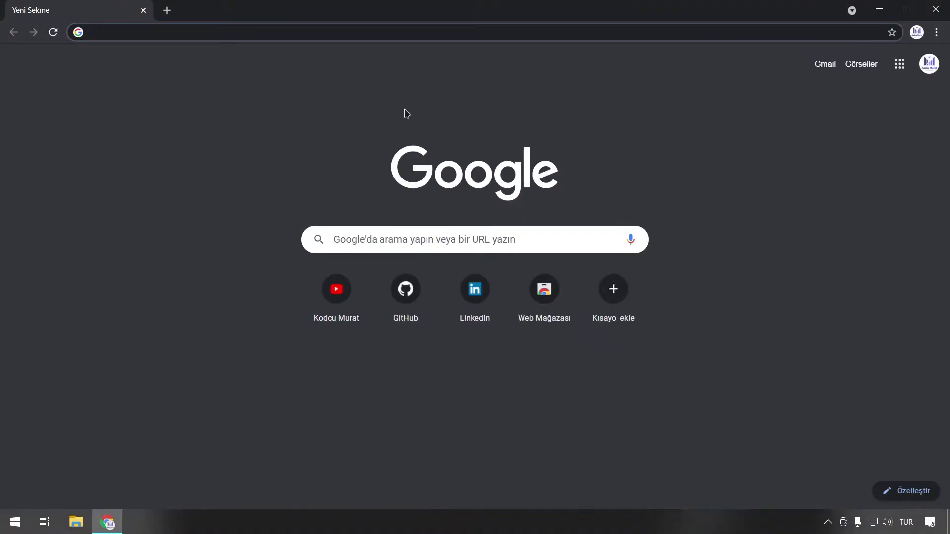
{"action": "type", "text": "font"}
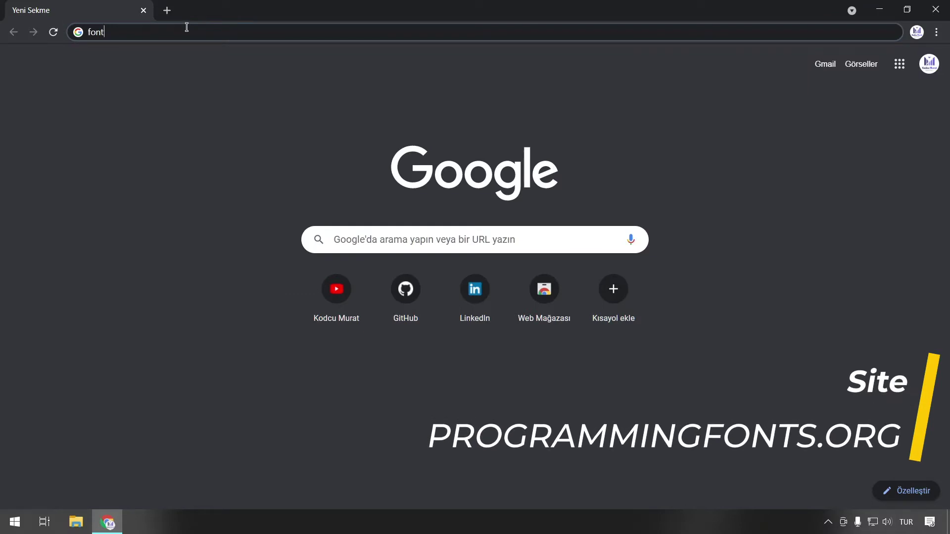
{"action": "key", "text": "BackSpace"}
{"action": "key", "text": "BackSpace"}
{"action": "key", "text": "BackSpace"}
{"action": "key", "text": "BackSpace"}
{"action": "type", "text": "programm"}
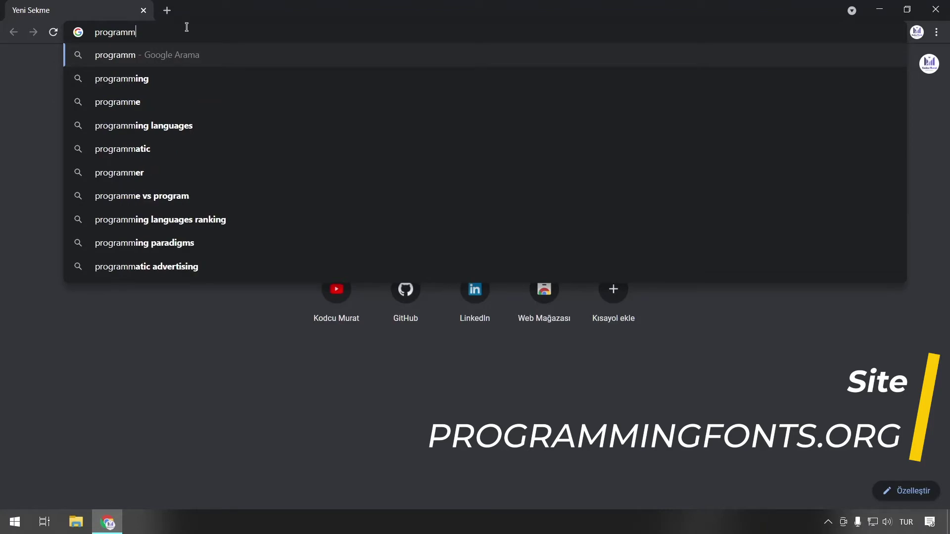
{"action": "type", "text": "ing"}
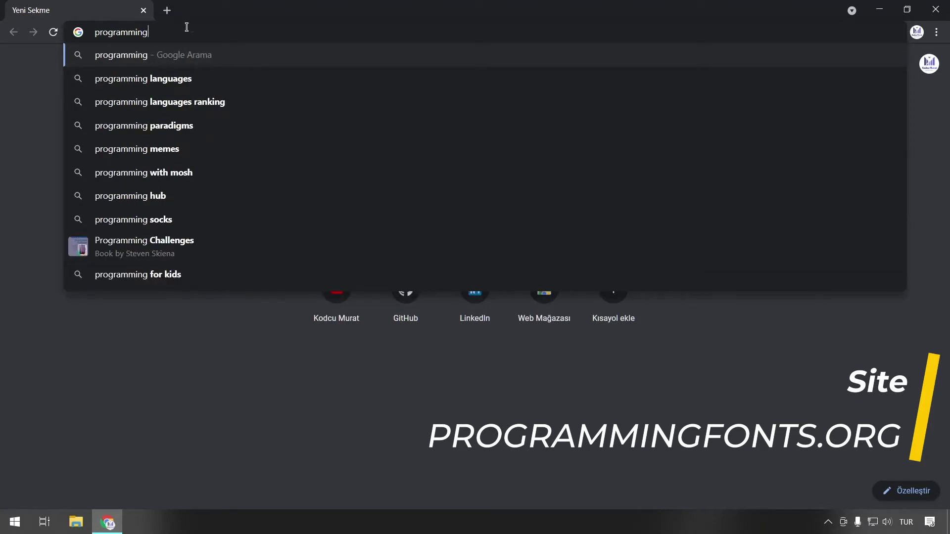
{"action": "type", "text": "font"}
{"action": "key", "text": "Down"}
{"action": "key", "text": "Return"}
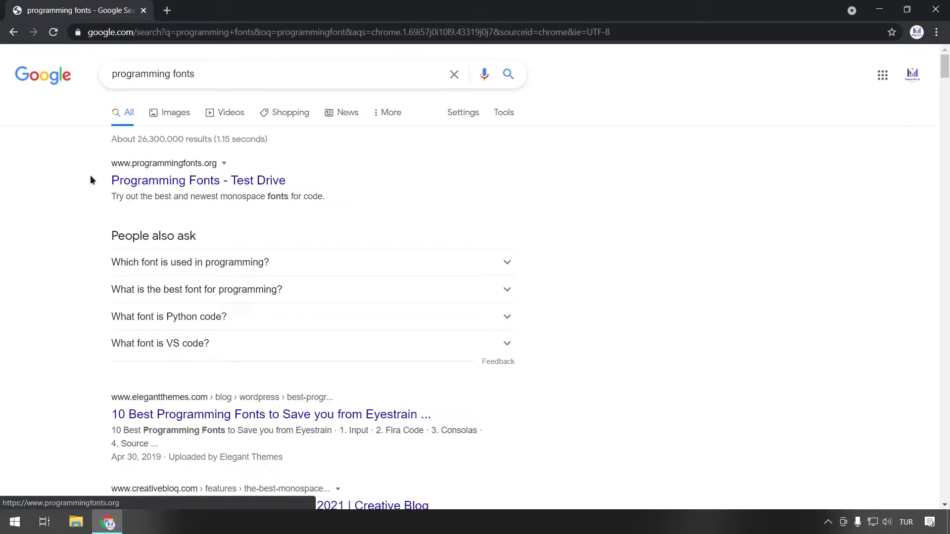
Open the programmingfonts.org result in a new tab and close the Google results tab.
{"action": "left_click", "coordinate": [146, 186]}
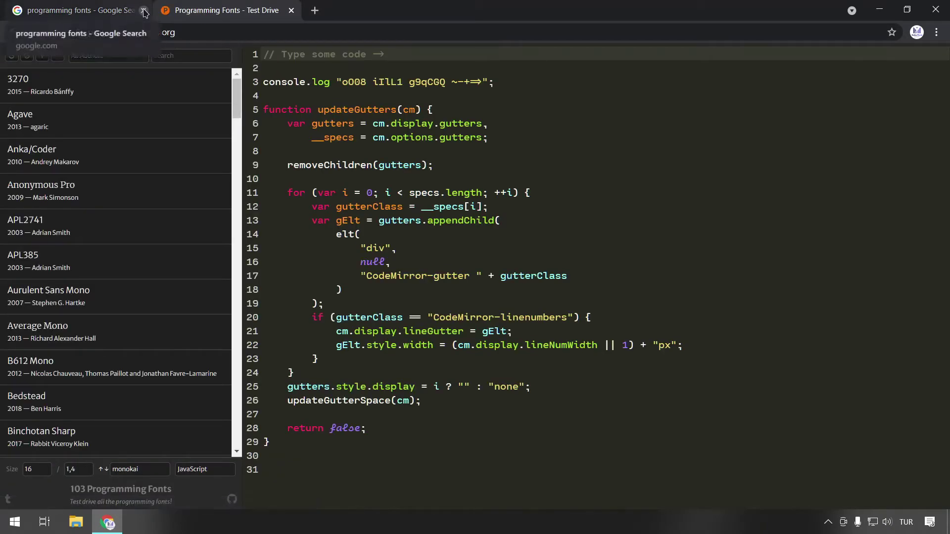
{"action": "left_click", "coordinate": [144, 12]}
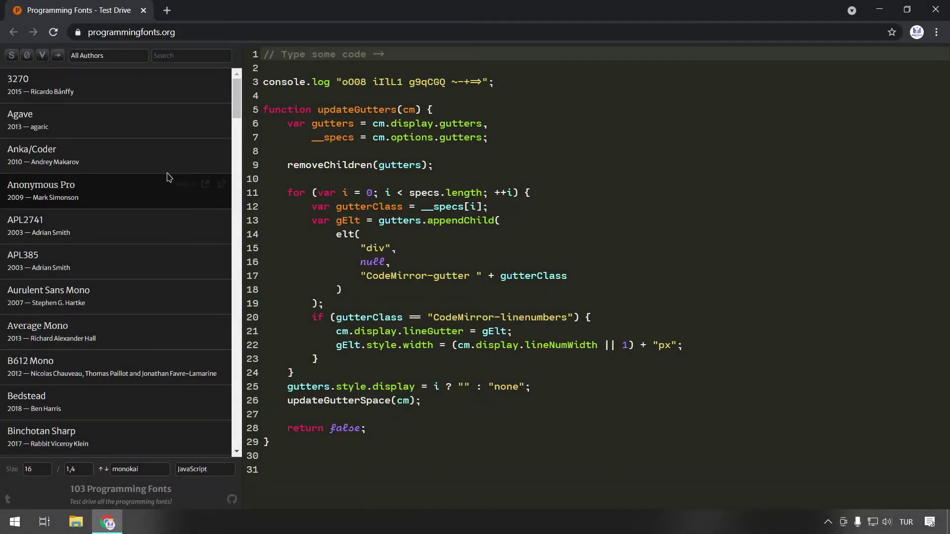
Scroll the font list, highlight the 103 fonts count, and open the site's GitHub repository in a new tab.
{"action": "scroll", "coordinate": [136, 345], "scroll_direction": "down", "scroll_amount": 2}
{"action": "scroll", "coordinate": [135, 345], "scroll_direction": "down", "scroll_amount": 10}
{"action": "left_click_drag", "start_coordinate": [70, 490], "coordinate": [171, 489]}
{"action": "left_click", "coordinate": [147, 505]}
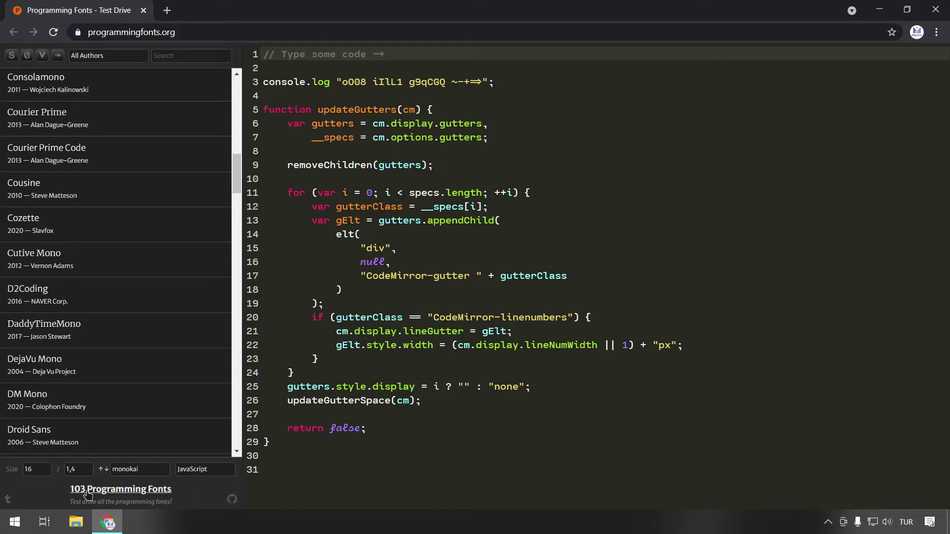
{"action": "middle_click", "coordinate": [232, 499]}
{"action": "left_click", "coordinate": [233, 7]}
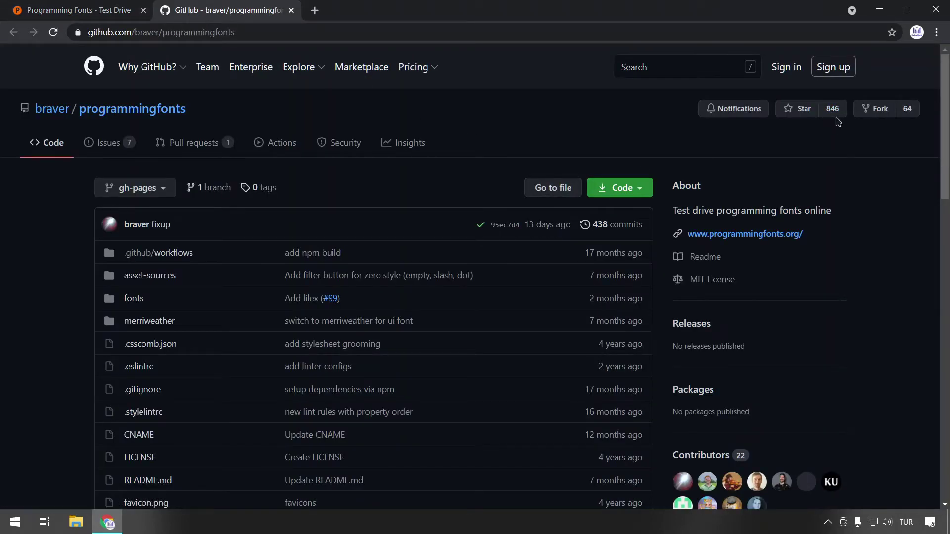
{"action": "scroll", "coordinate": [629, 317], "scroll_direction": "down", "scroll_amount": 2}
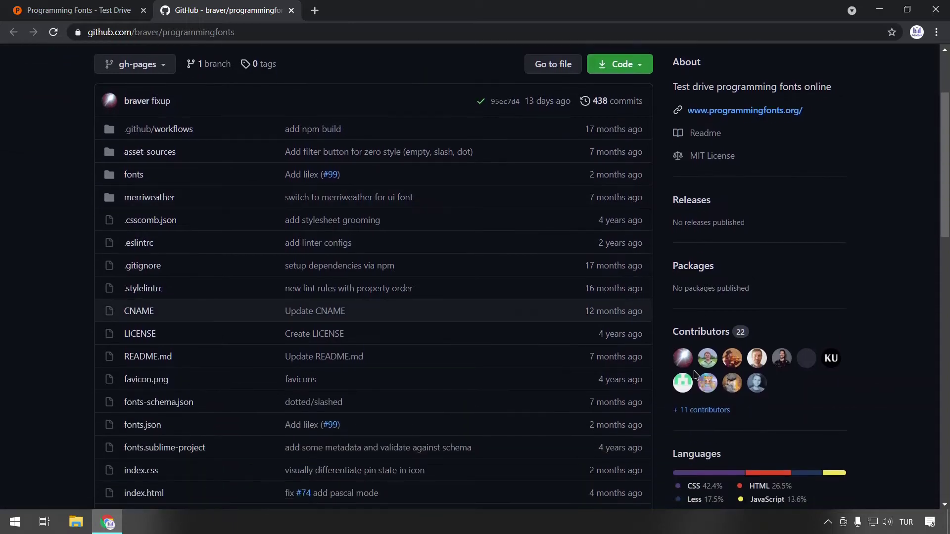
{"action": "scroll", "coordinate": [739, 319], "scroll_direction": "up", "scroll_amount": 3}
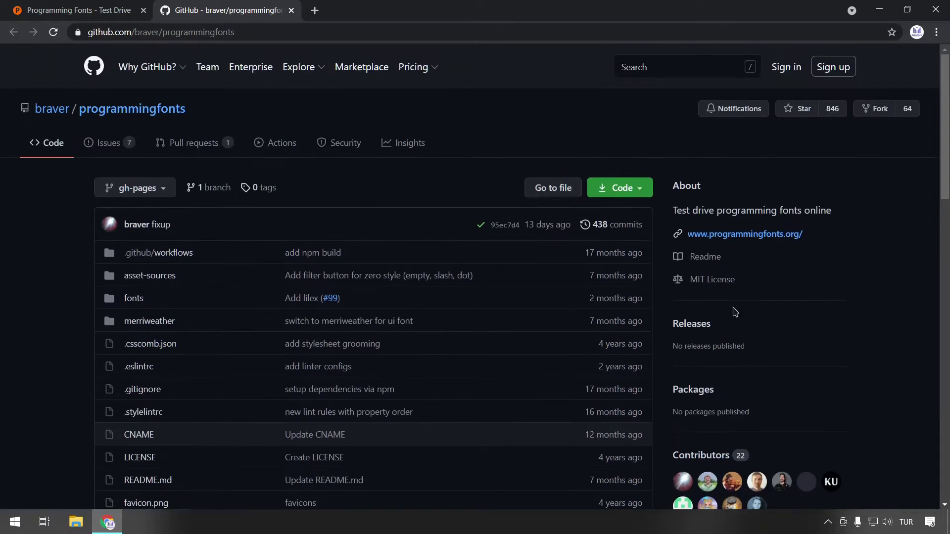
{"action": "key", "text": "ctrl+w"}
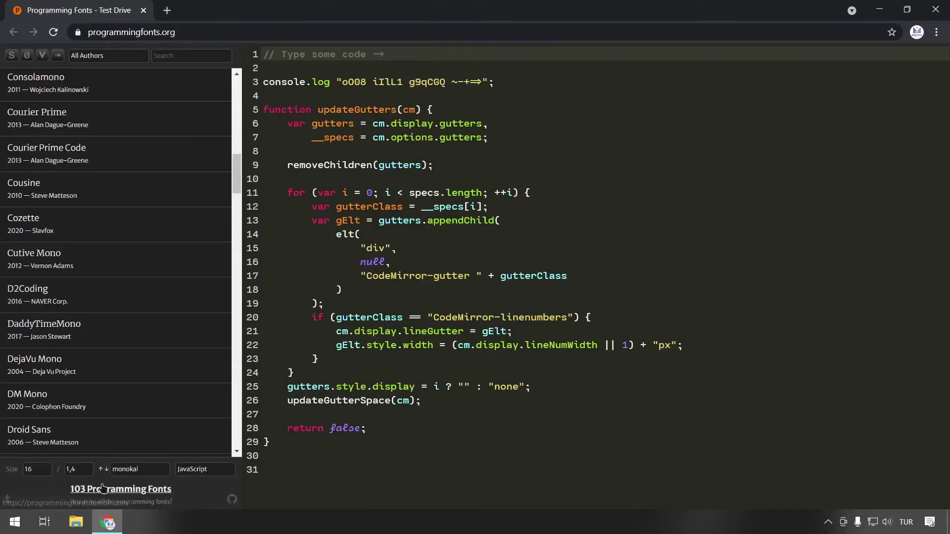
{"action": "left_click_drag", "start_coordinate": [62, 490], "coordinate": [175, 489]}
{"action": "left_click", "coordinate": [188, 490]}
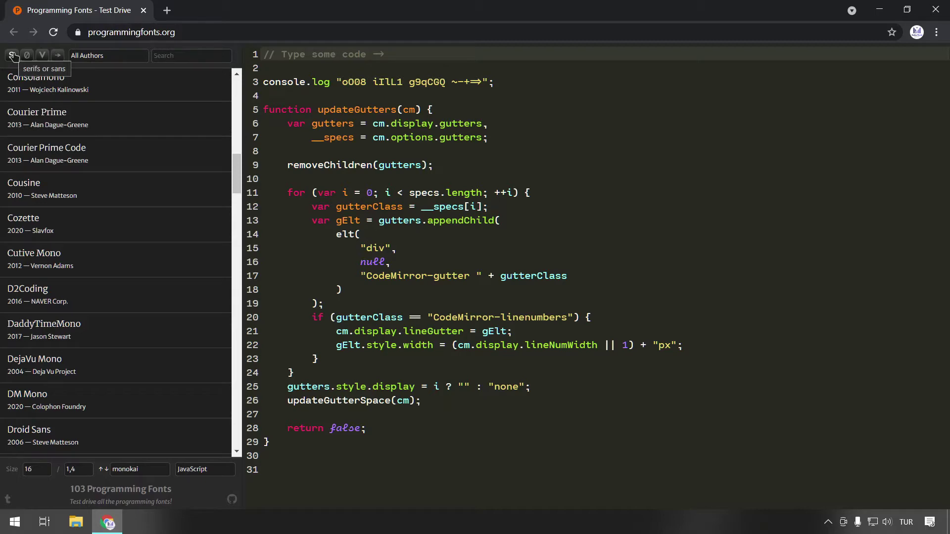
{"action": "scroll", "coordinate": [120, 328], "scroll_direction": "down", "scroll_amount": 3}
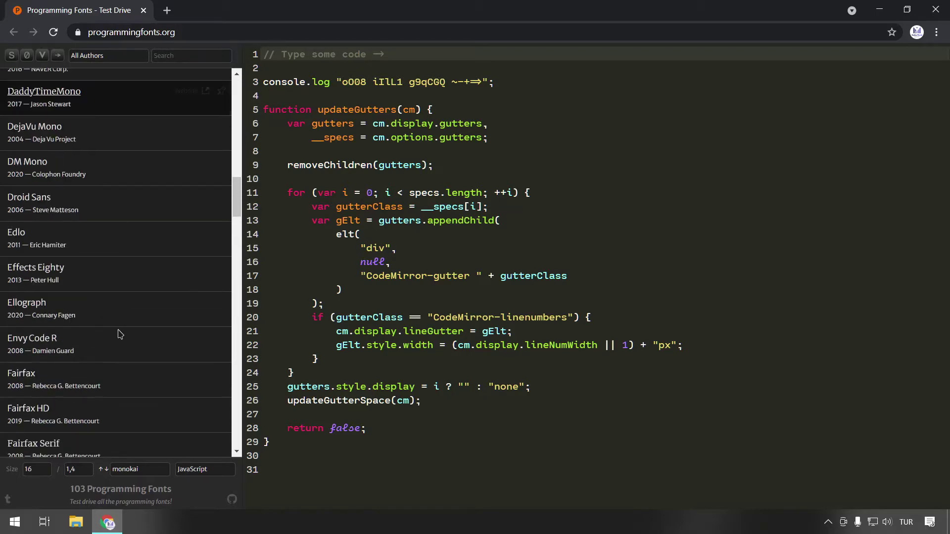
{"action": "scroll", "coordinate": [117, 341], "scroll_direction": "up", "scroll_amount": 4}
{"action": "scroll", "coordinate": [113, 347], "scroll_direction": "up", "scroll_amount": 6}
{"action": "scroll", "coordinate": [112, 347], "scroll_direction": "up", "scroll_amount": 6}
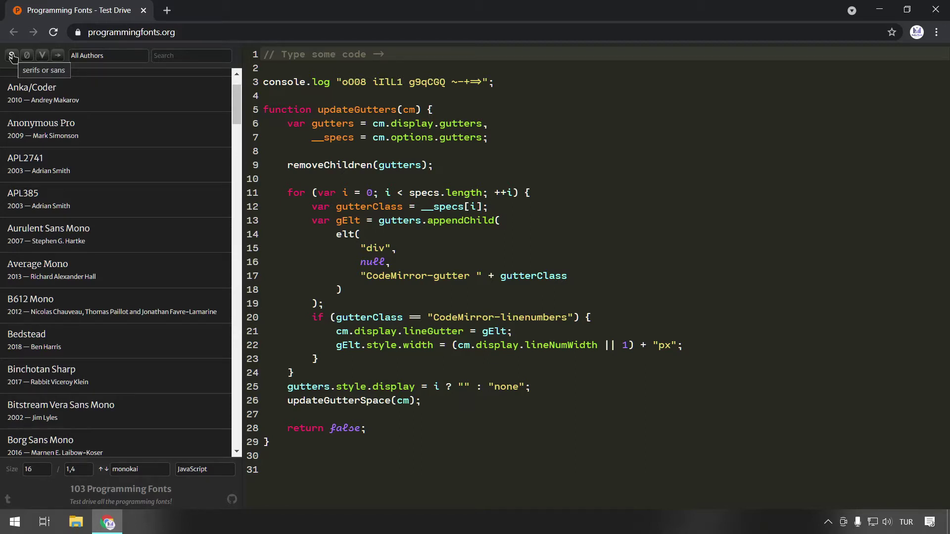
{"action": "left_click", "coordinate": [12, 56]}
With only serif fonts listed, preview Average Mono, Cutive Mono, Courier Prime, DaddyTimeMono, Fairfax Serif and GNU Freefont, then clear the filter.
{"action": "left_click", "coordinate": [12, 56]}
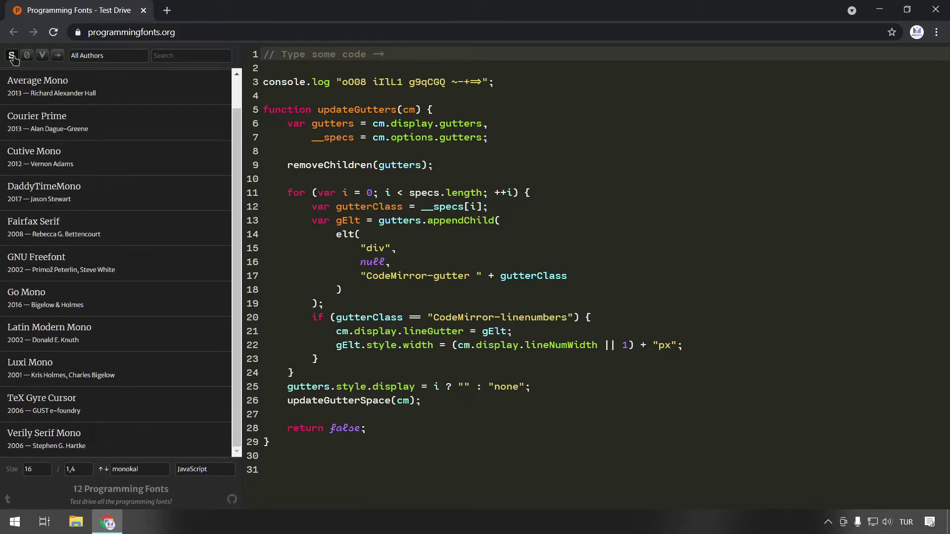
{"action": "left_click", "coordinate": [37, 84]}
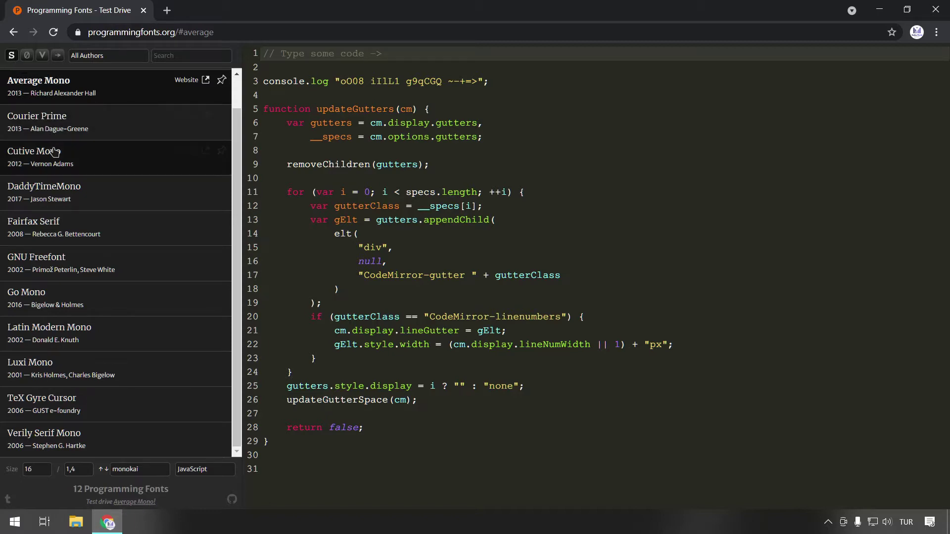
{"action": "left_click", "coordinate": [35, 156]}
{"action": "left_click", "coordinate": [62, 125]}
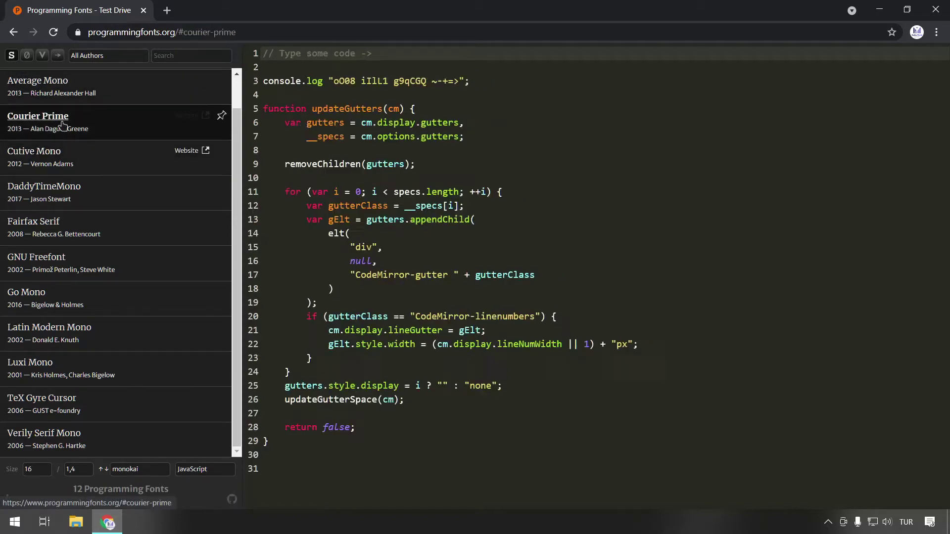
{"action": "left_click", "coordinate": [62, 195]}
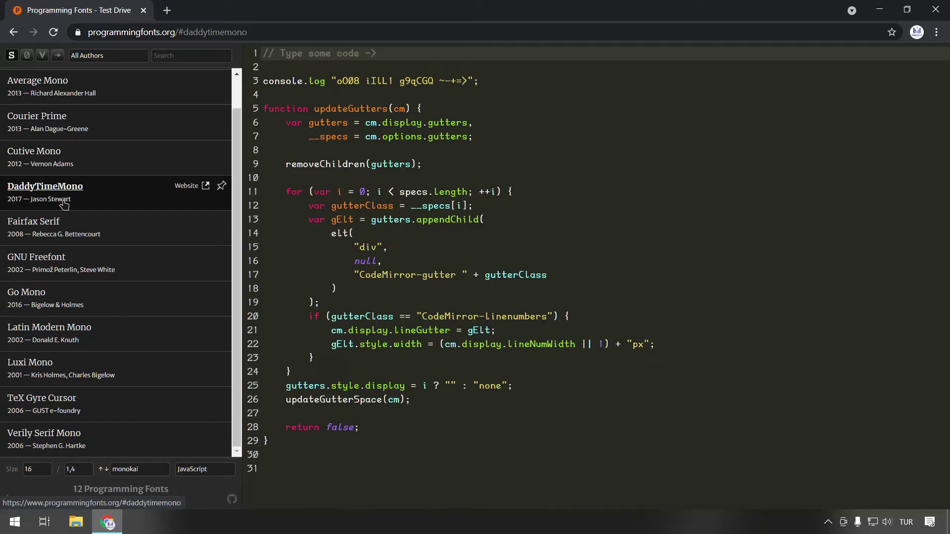
{"action": "left_click", "coordinate": [64, 241]}
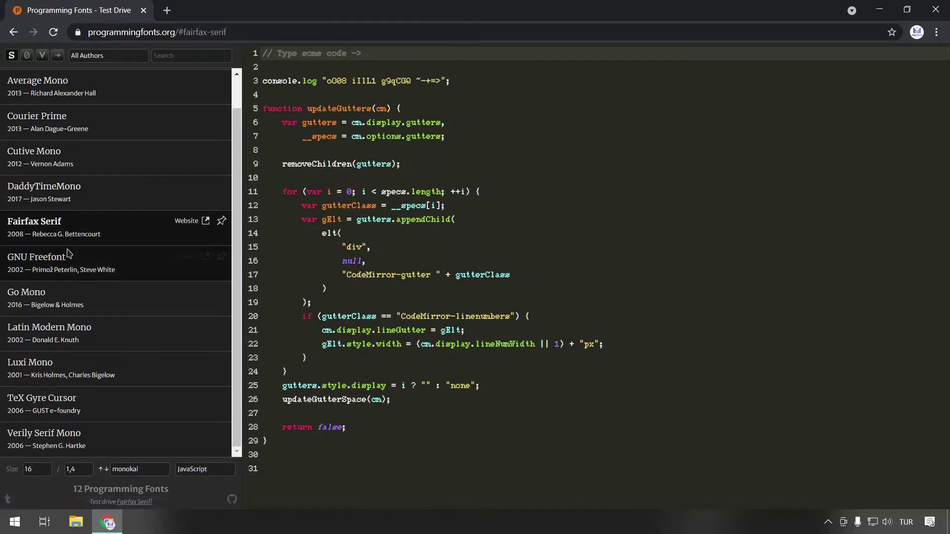
{"action": "left_click", "coordinate": [68, 255]}
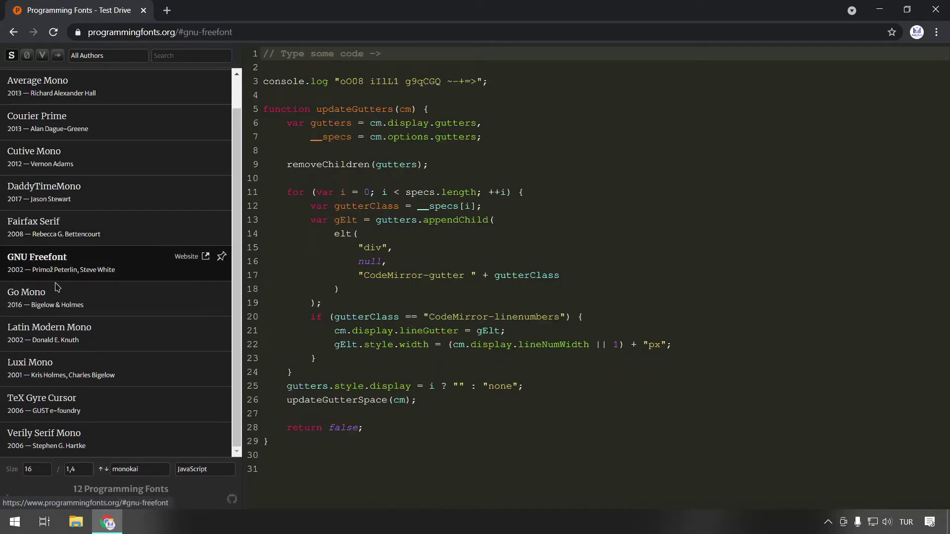
{"action": "left_click", "coordinate": [12, 55]}
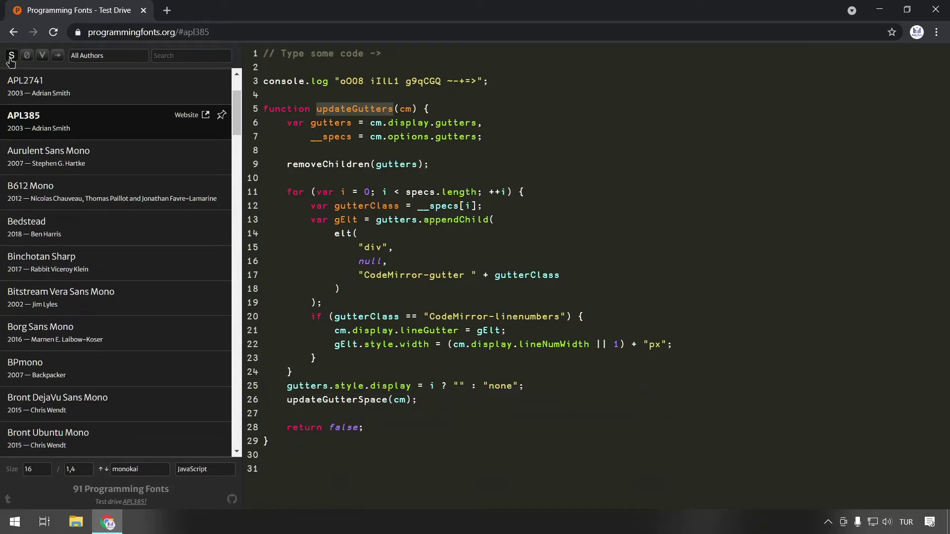
Place the caret after 'function' on line 5, filter to serif fonts and preview Courier Prime.
{"action": "left_click", "coordinate": [393, 109]}
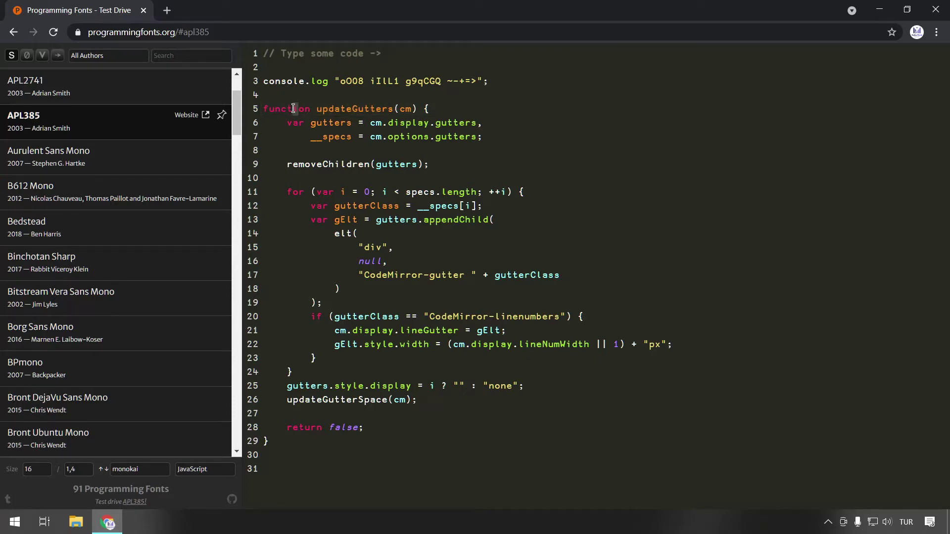
{"action": "left_click", "coordinate": [311, 110]}
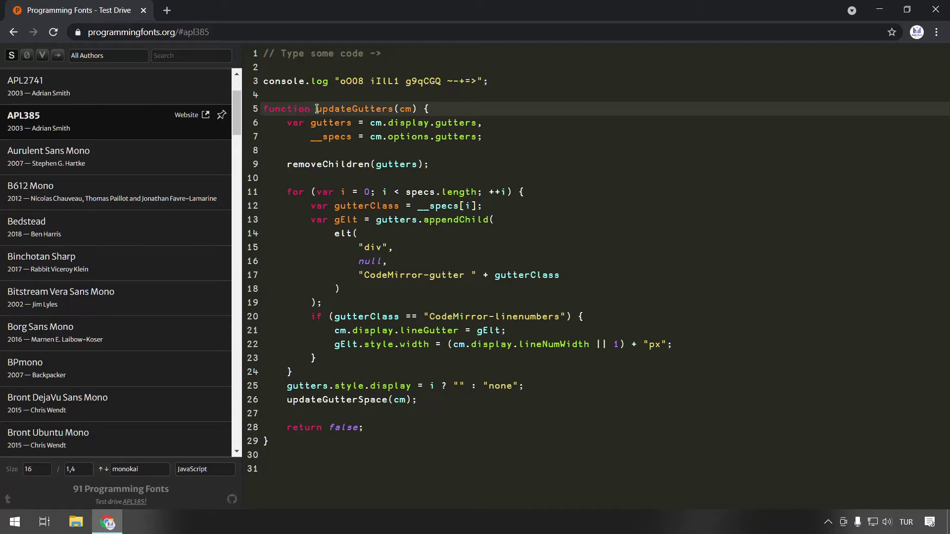
{"action": "left_click", "coordinate": [11, 56]}
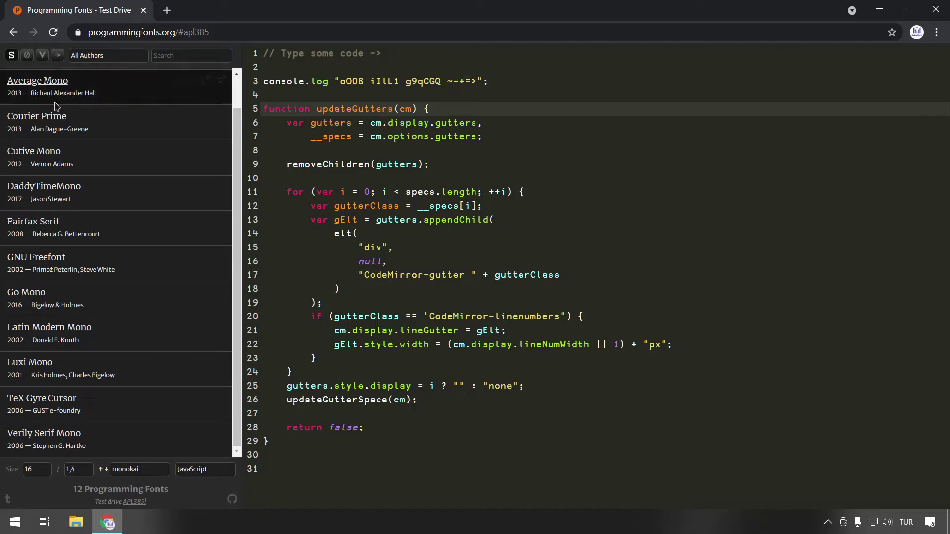
{"action": "left_click", "coordinate": [40, 119]}
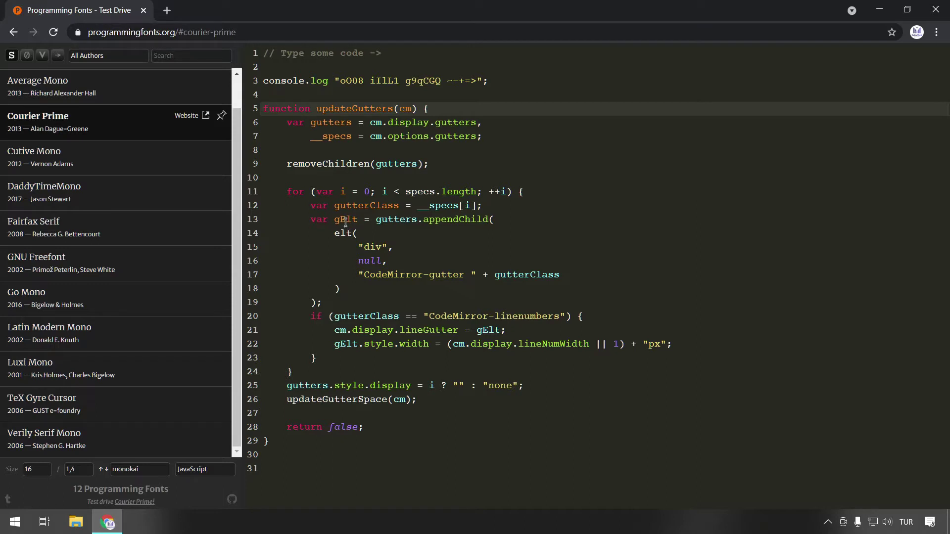
Preview Cutive Mono, DaddyTimeMono, Fairfax Serif, GNU Freefont and Latin Modern Mono, then toggle the S filter.
{"action": "left_click", "coordinate": [149, 158]}
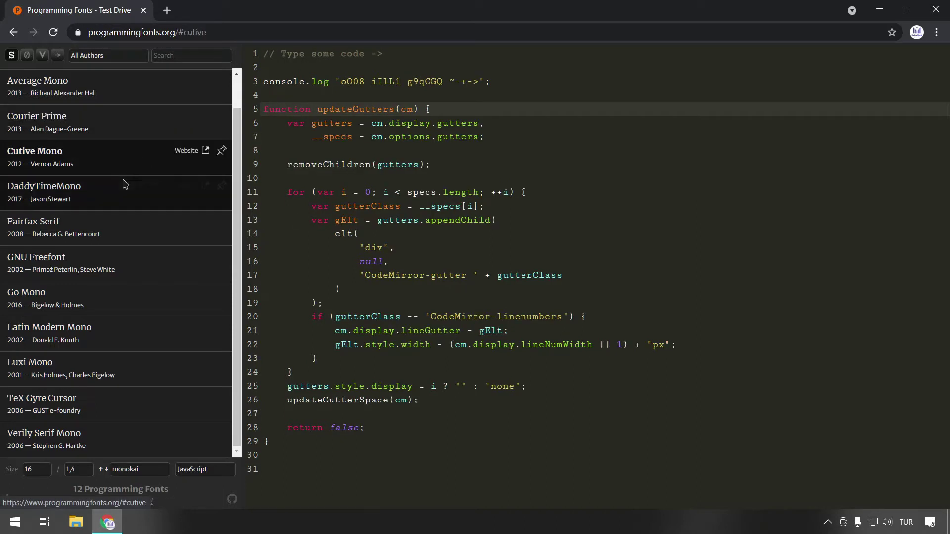
{"action": "left_click", "coordinate": [115, 197]}
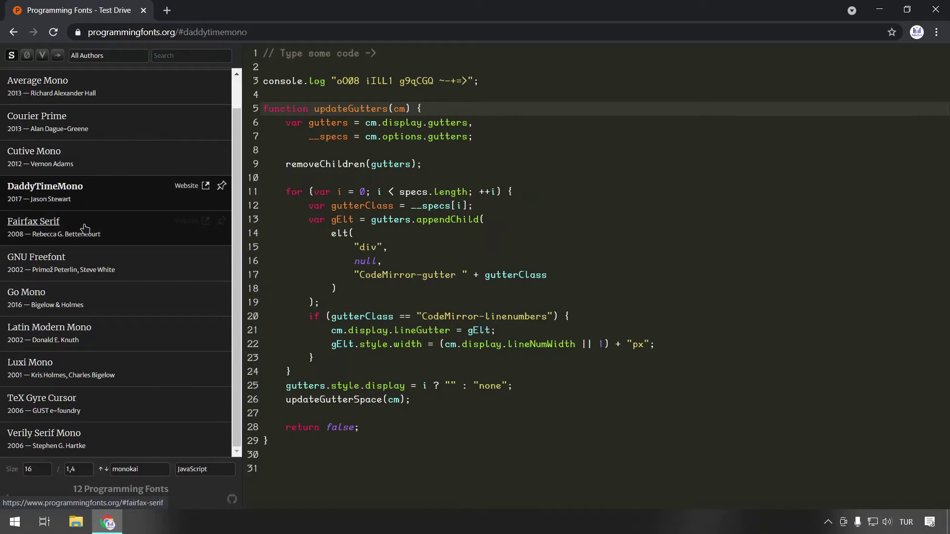
{"action": "left_click", "coordinate": [84, 229]}
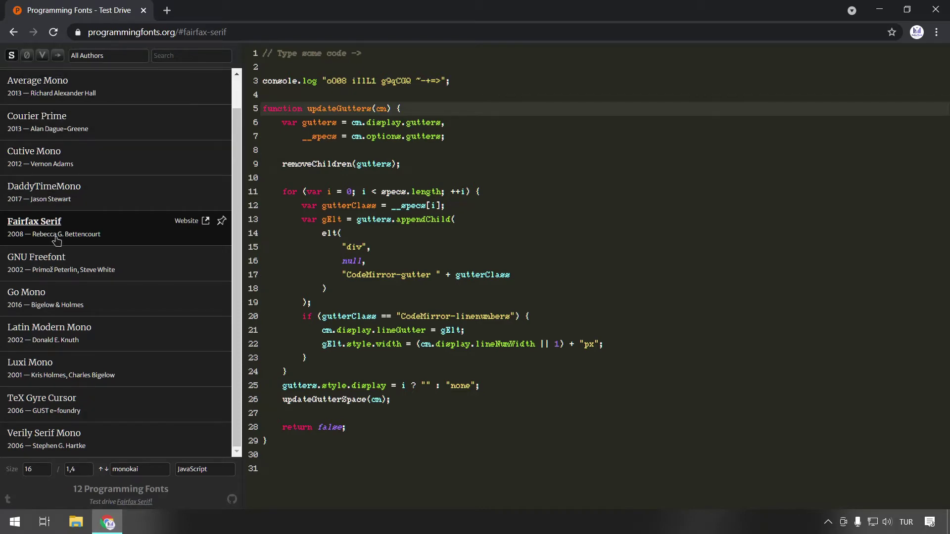
{"action": "left_click", "coordinate": [44, 262]}
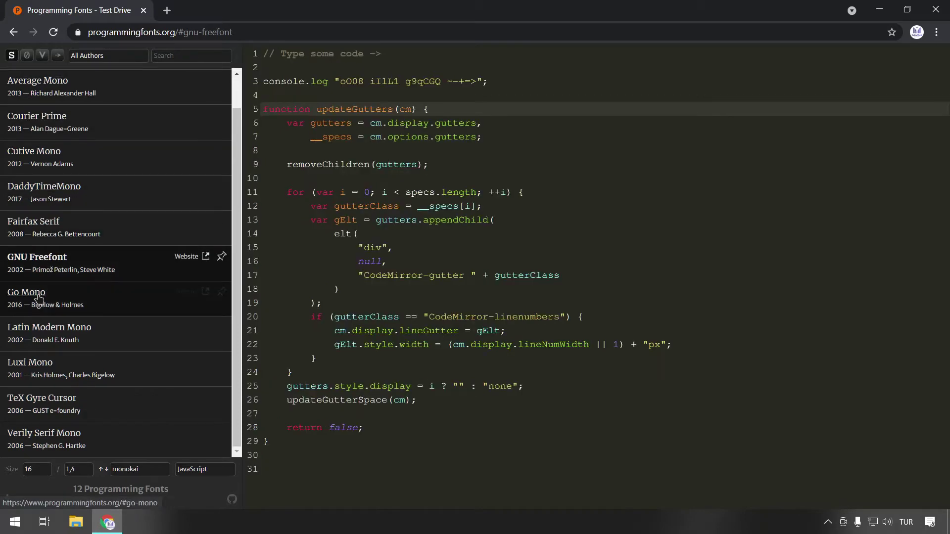
{"action": "left_click", "coordinate": [35, 329]}
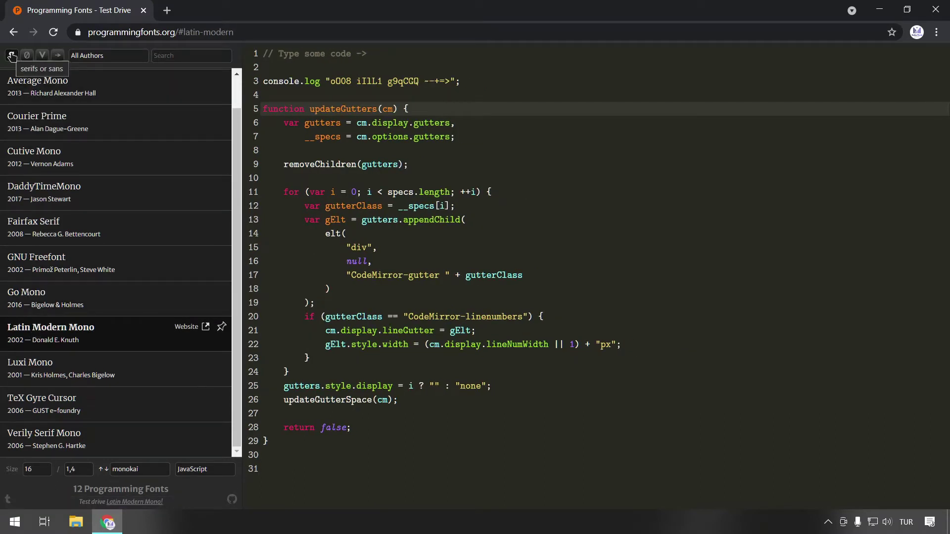
{"action": "left_click", "coordinate": [12, 55]}
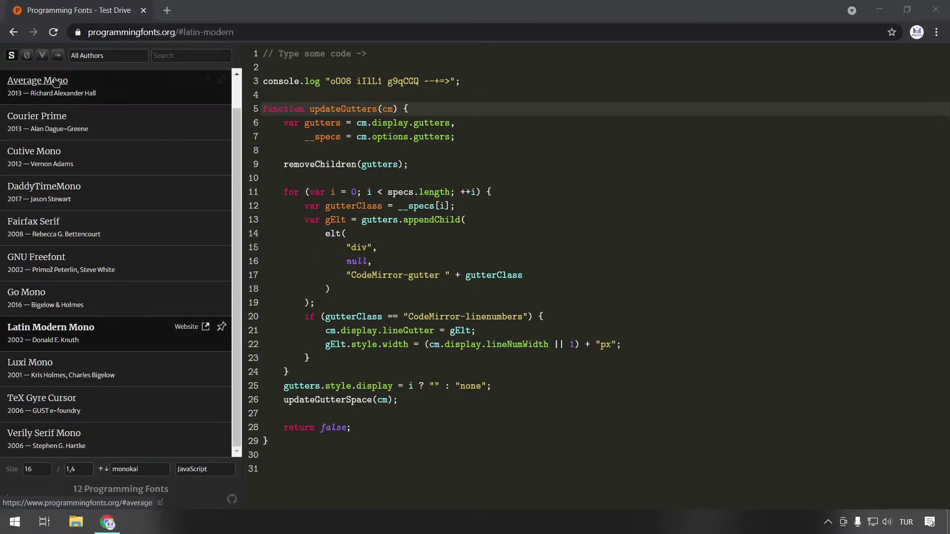
Toggle the zero-style filter three times, then turn off the serif filter.
{"action": "left_click", "coordinate": [29, 57]}
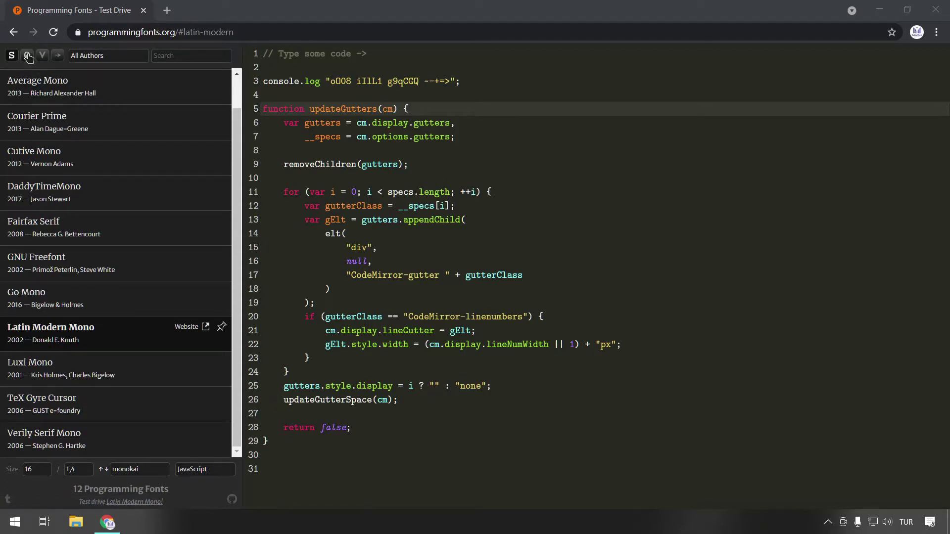
{"action": "left_click", "coordinate": [28, 57]}
{"action": "left_click", "coordinate": [29, 58]}
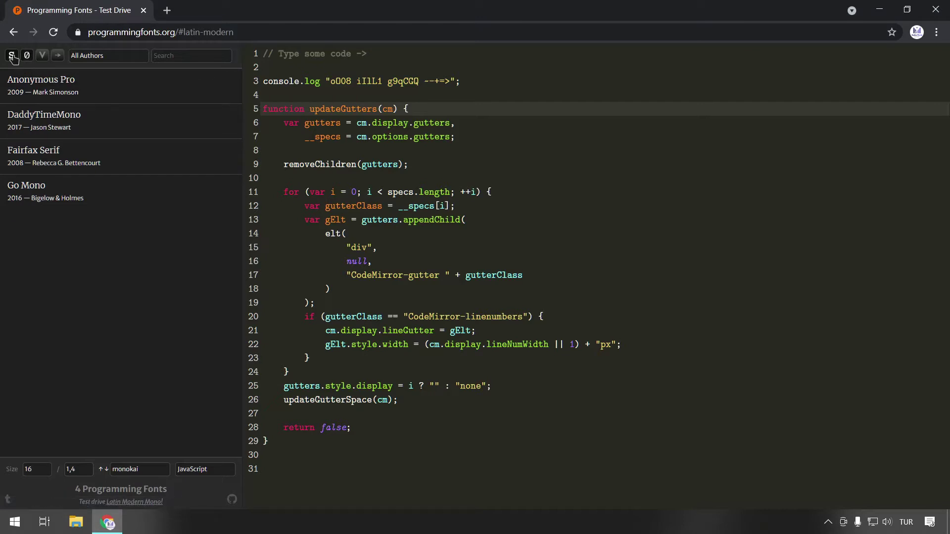
{"action": "left_click", "coordinate": [12, 56]}
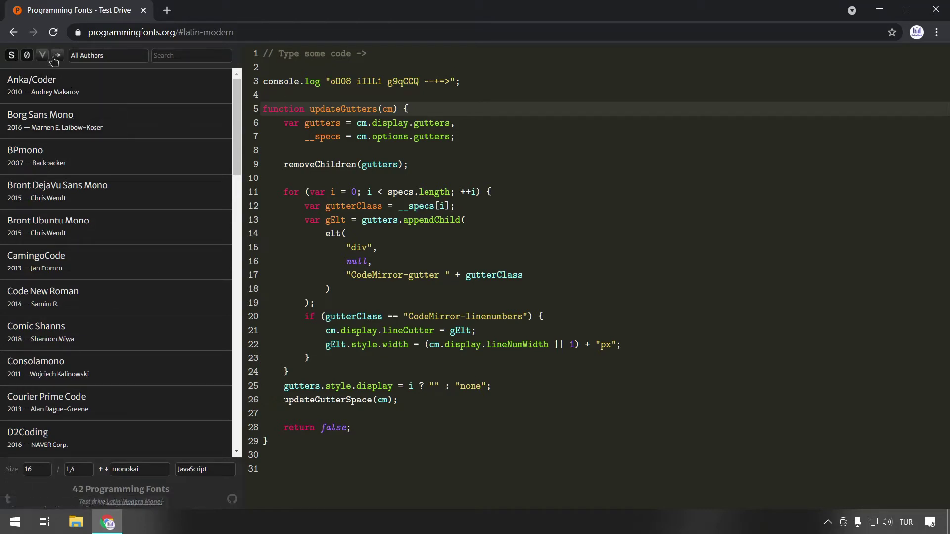
Preview Anka/Coder, Borg Sans Mono, BPmono and Bront DejaVu Sans Mono, checking the zero glyph.
{"action": "left_click", "coordinate": [44, 81]}
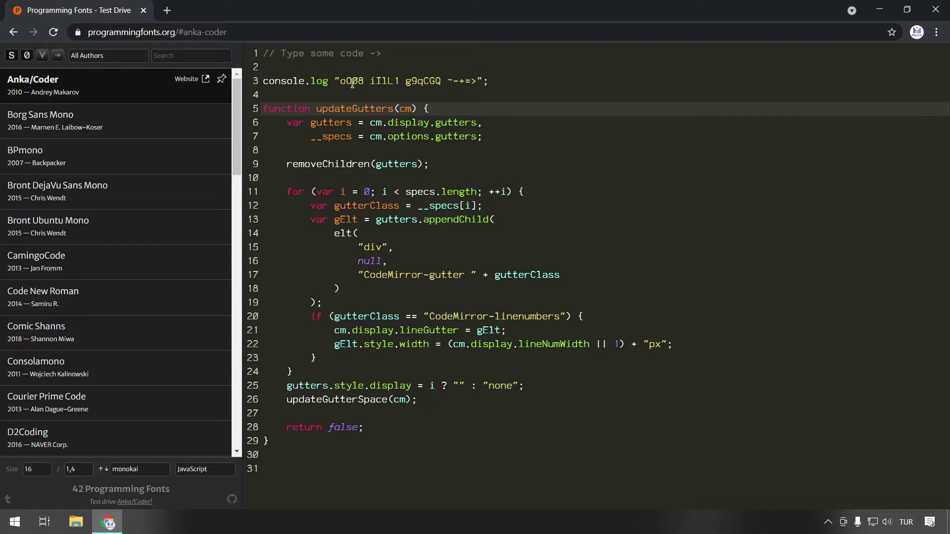
{"action": "left_click_drag", "start_coordinate": [347, 80], "coordinate": [351, 80]}
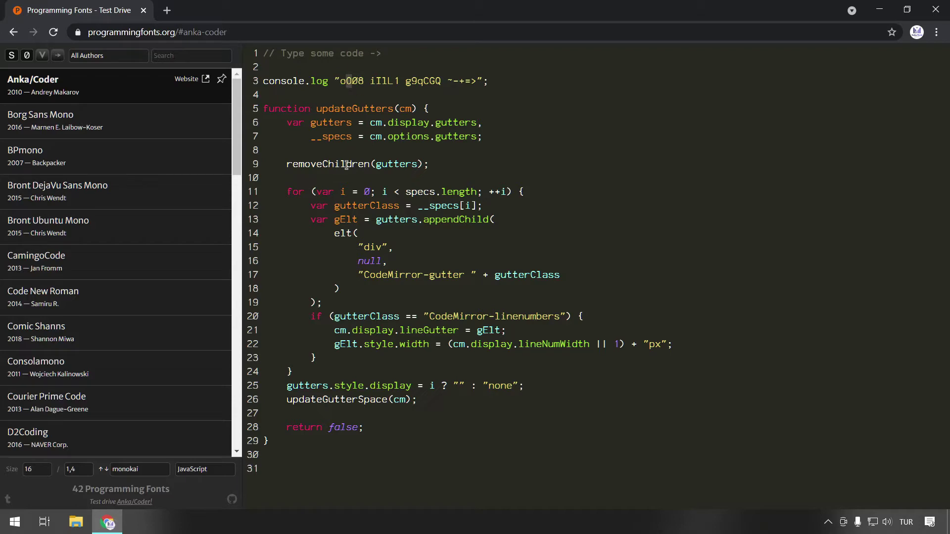
{"action": "left_click", "coordinate": [42, 121]}
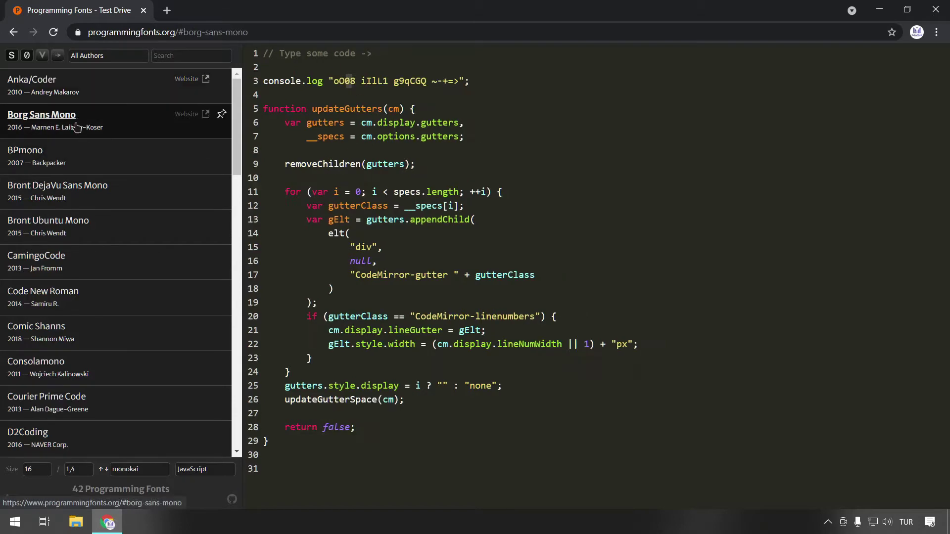
{"action": "left_click", "coordinate": [68, 166]}
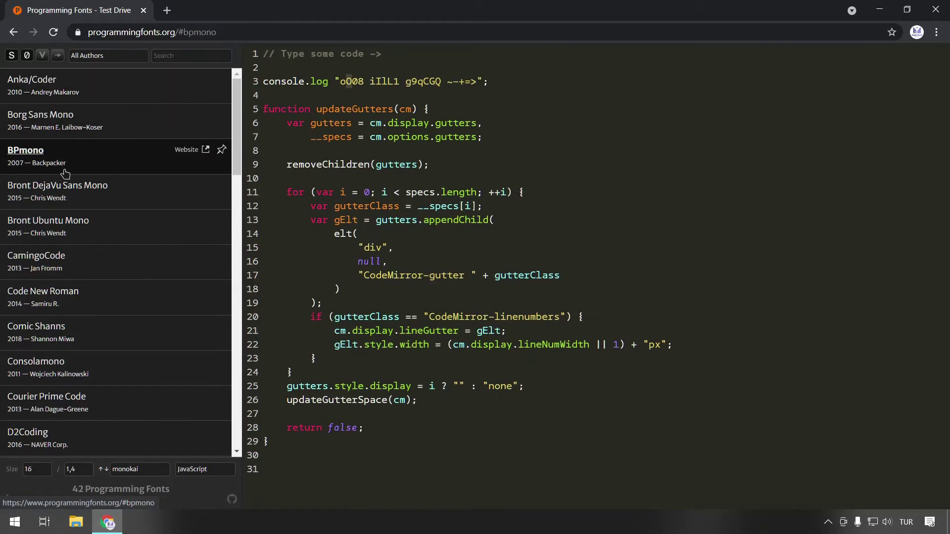
{"action": "left_click", "coordinate": [46, 196]}
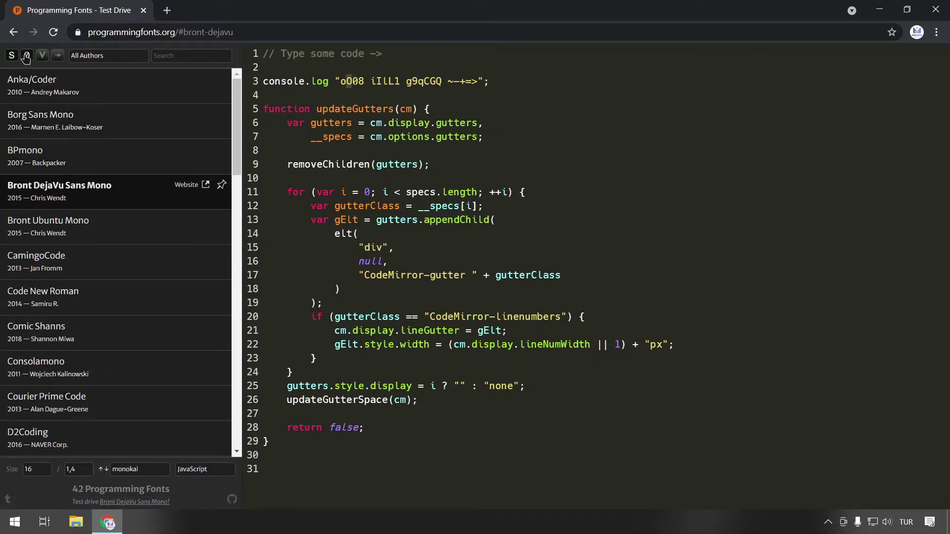
Change the zero-style filter to 34 fonts, preview APL2741 and select the 0O08 characters on line 3.
{"action": "left_click", "coordinate": [26, 56]}
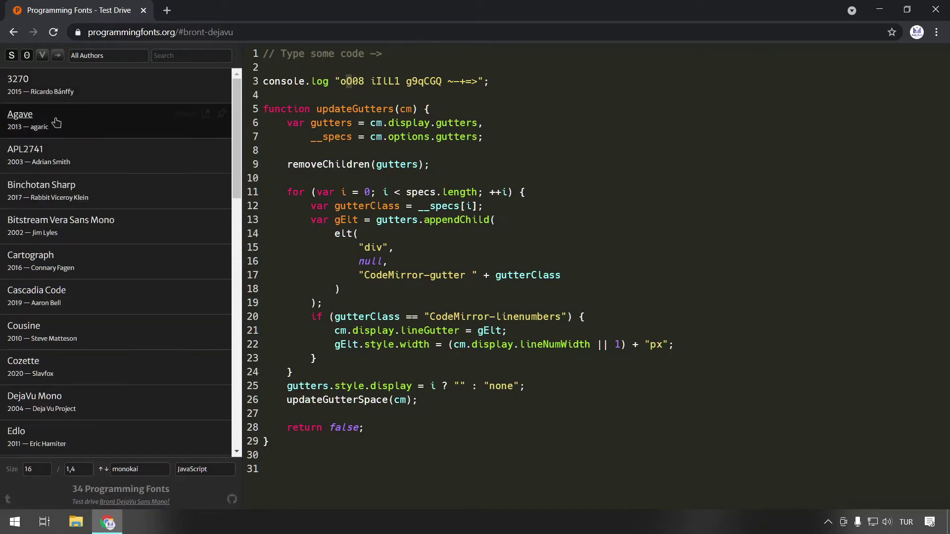
{"action": "left_click", "coordinate": [49, 152]}
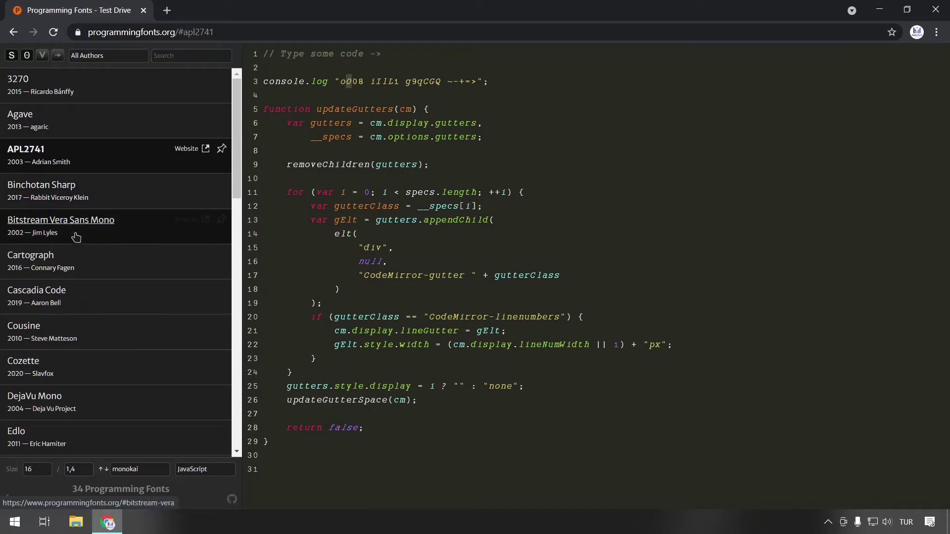
{"action": "left_click", "coordinate": [357, 81]}
{"action": "double_click", "coordinate": [357, 81]}
{"action": "left_click", "coordinate": [350, 82]}
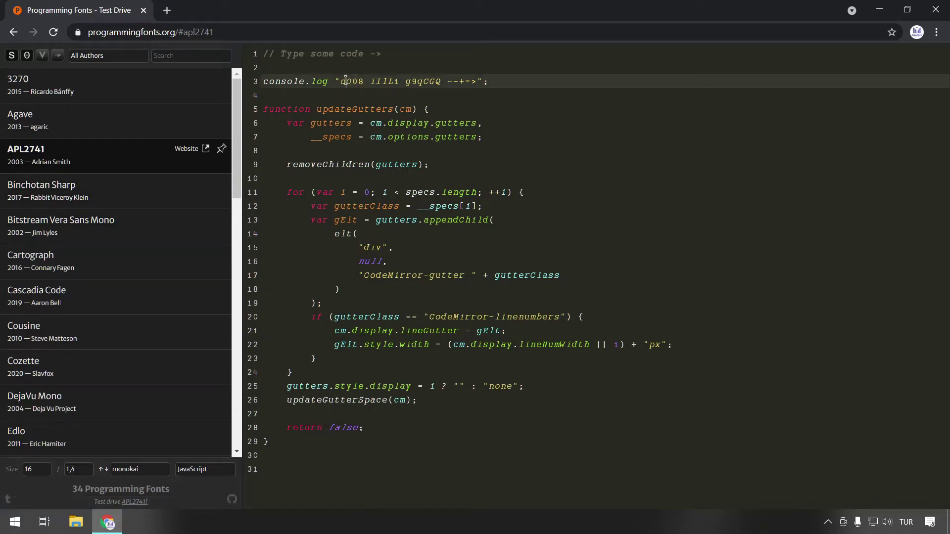
{"action": "double_click", "coordinate": [350, 81]}
{"action": "double_click", "coordinate": [353, 81]}
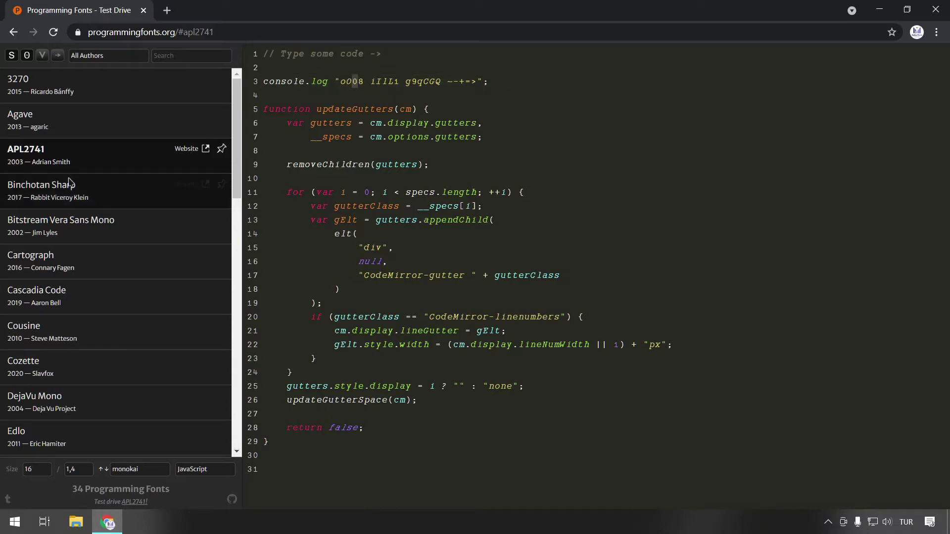
Preview Binchotan Sharp, Bitstream Vera Sans Mono, Cartograph and Cascadia Code, selecting updateGutters on line 5.
{"action": "left_click", "coordinate": [42, 187]}
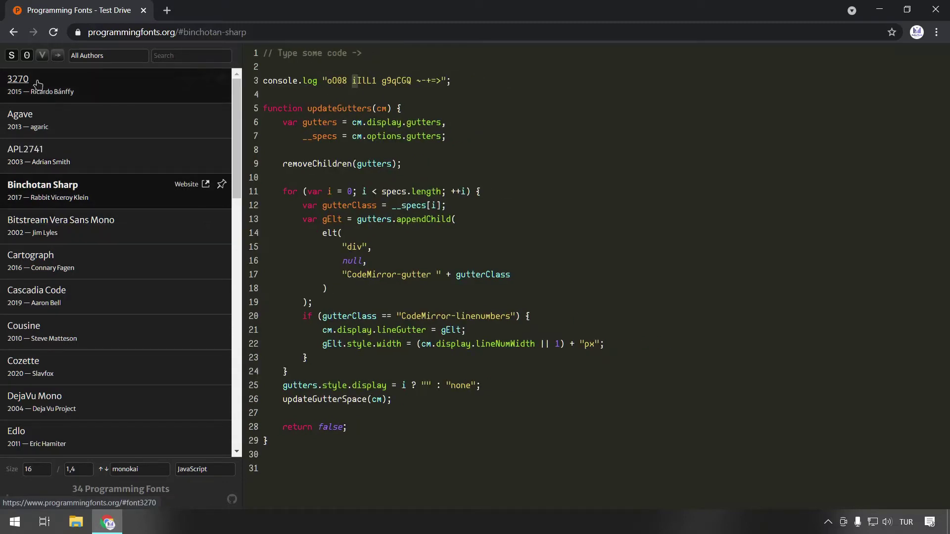
{"action": "left_click", "coordinate": [79, 233]}
{"action": "left_click", "coordinate": [56, 258]}
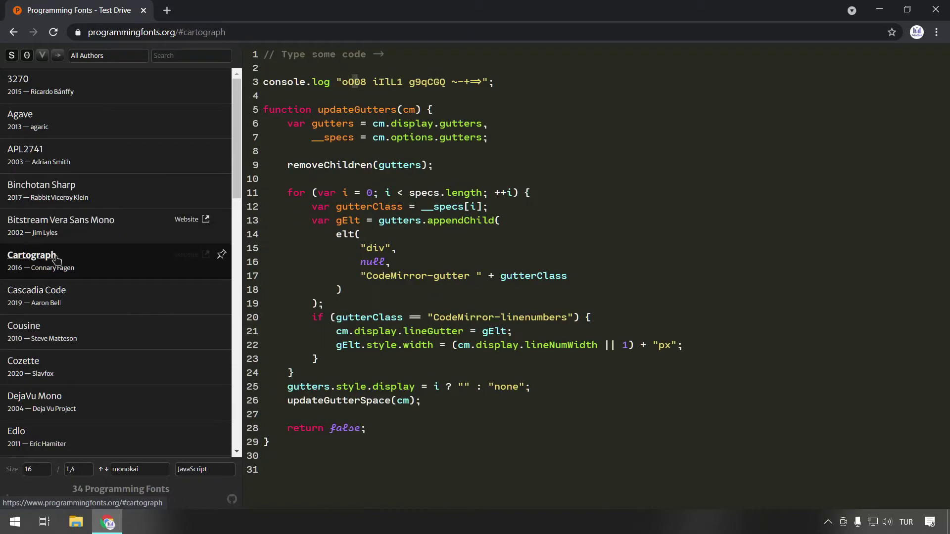
{"action": "left_click", "coordinate": [46, 309]}
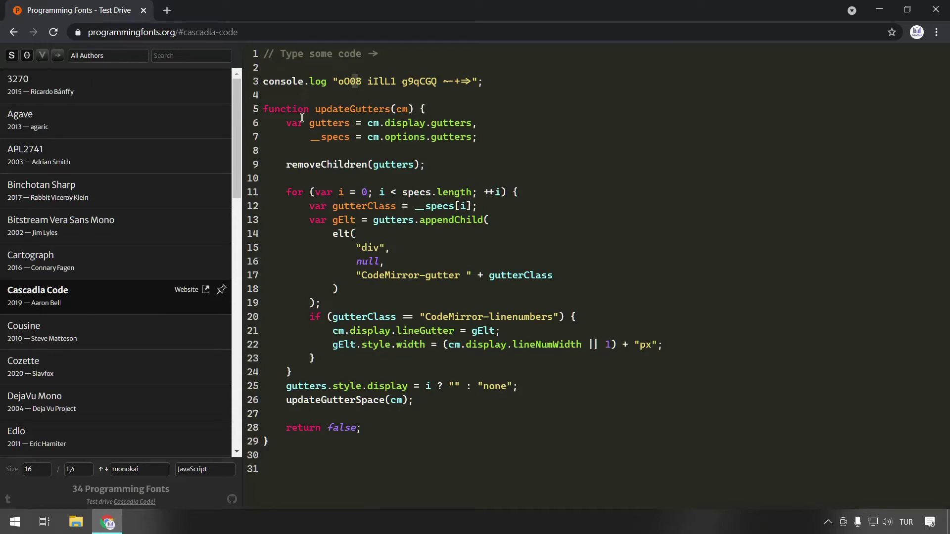
{"action": "left_click_drag", "start_coordinate": [317, 109], "coordinate": [392, 110]}
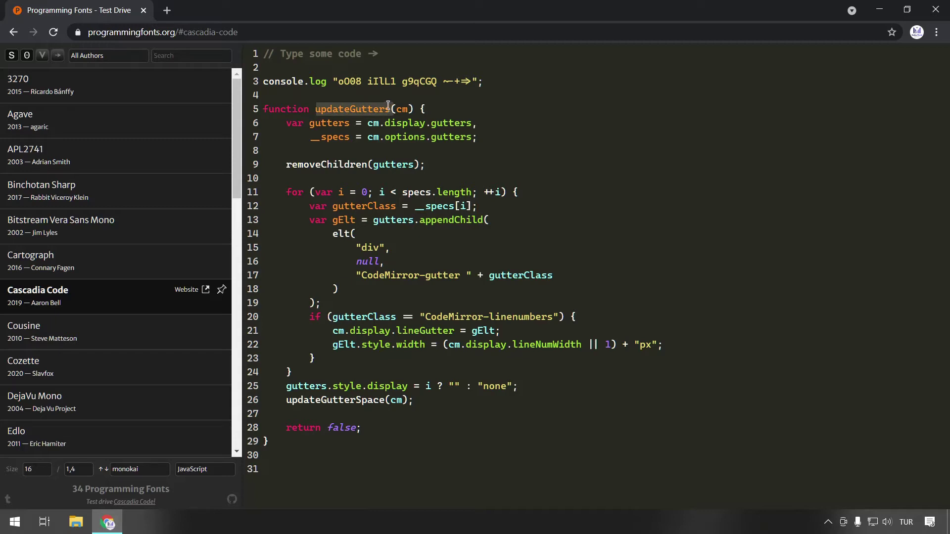
Add a glyph style filter (32 fonts) and preview 3270, Agave and APL2741.
{"action": "left_click", "coordinate": [41, 56]}
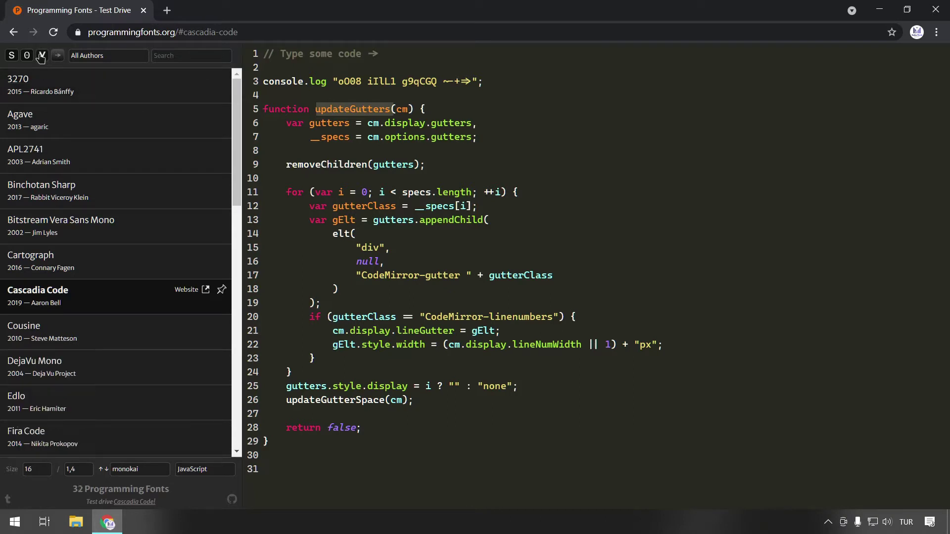
{"action": "left_click", "coordinate": [59, 93]}
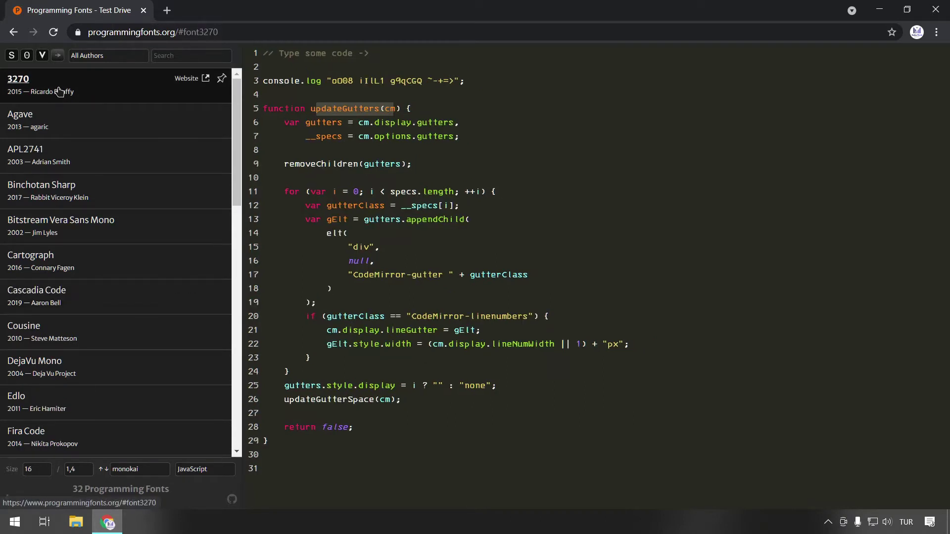
{"action": "left_click", "coordinate": [45, 122]}
{"action": "left_click", "coordinate": [55, 158]}
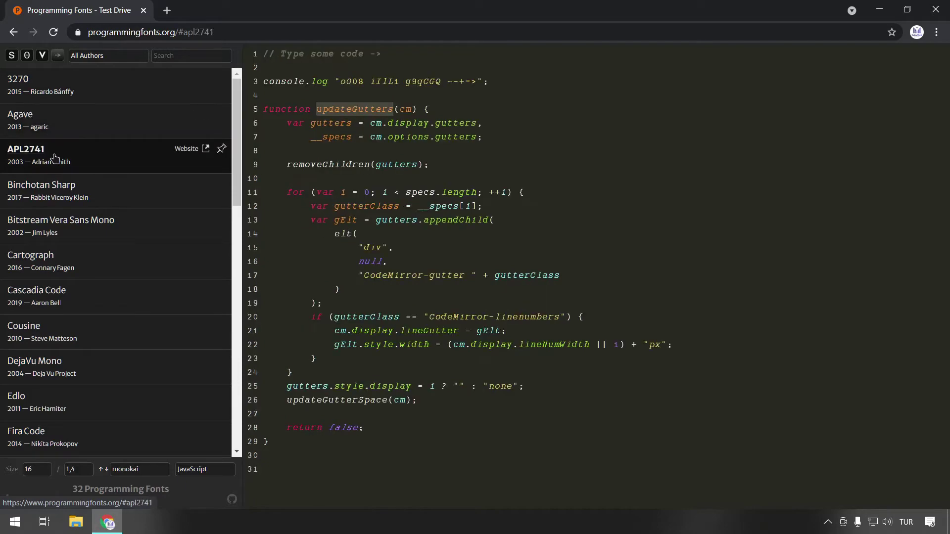
Compare Cozette and Proggy Clean, then in Cozette select the glyphs on line 3 and 'specs' on line 12.
{"action": "left_click", "coordinate": [44, 56]}
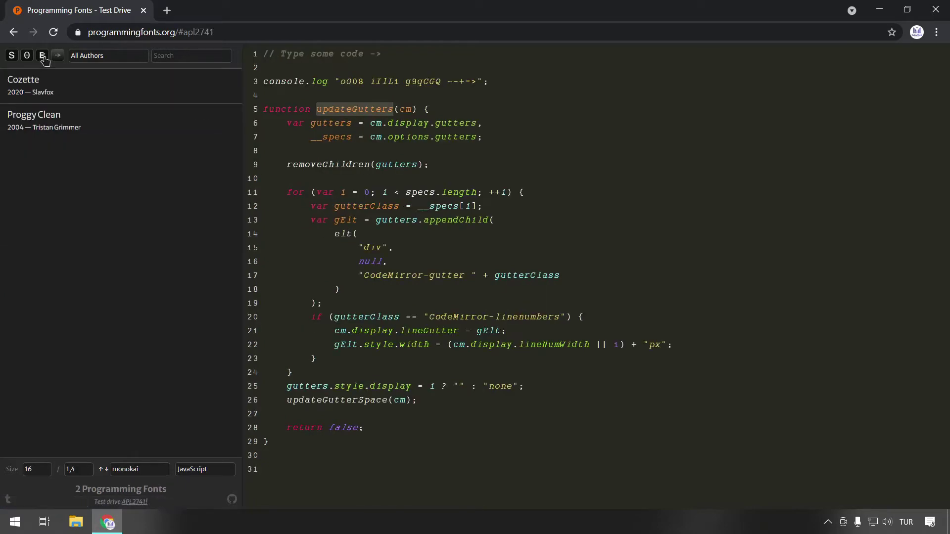
{"action": "left_click", "coordinate": [56, 90]}
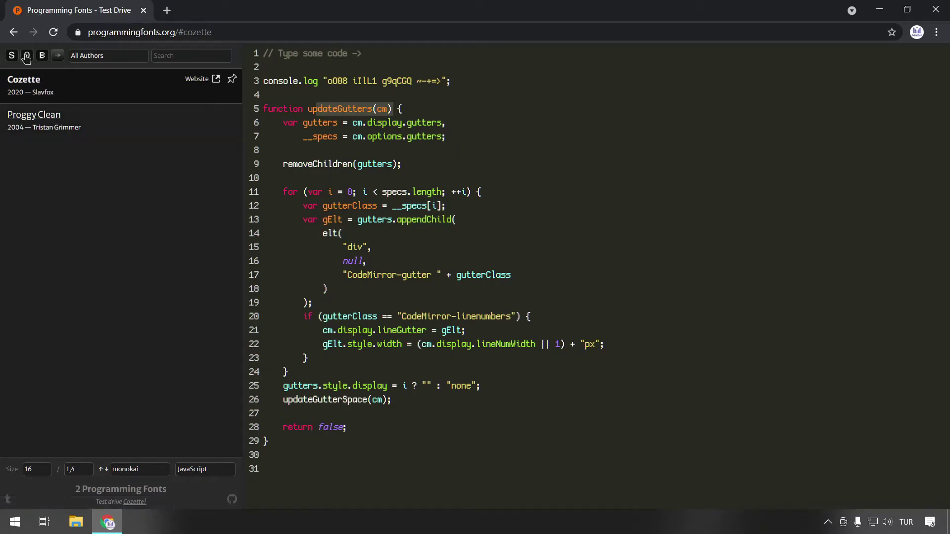
{"action": "left_click", "coordinate": [149, 112]}
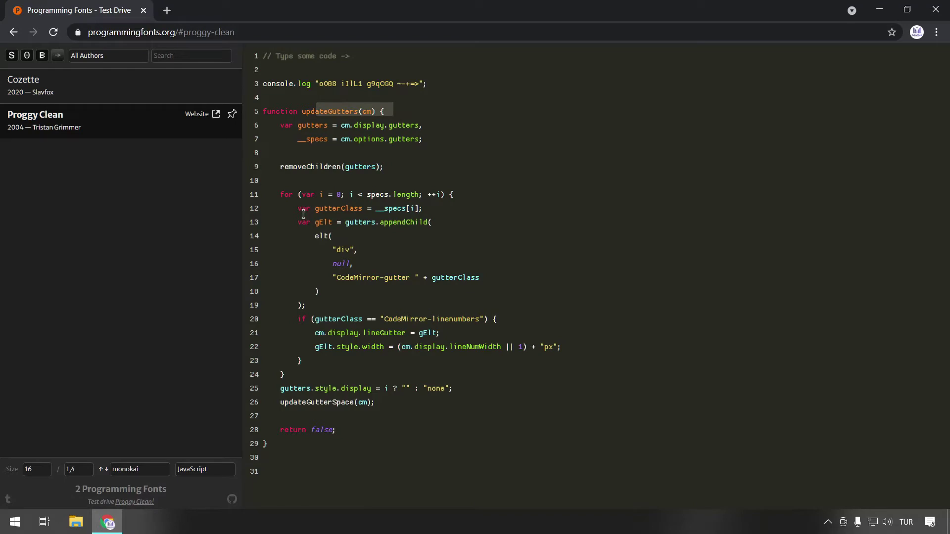
{"action": "left_click", "coordinate": [74, 96]}
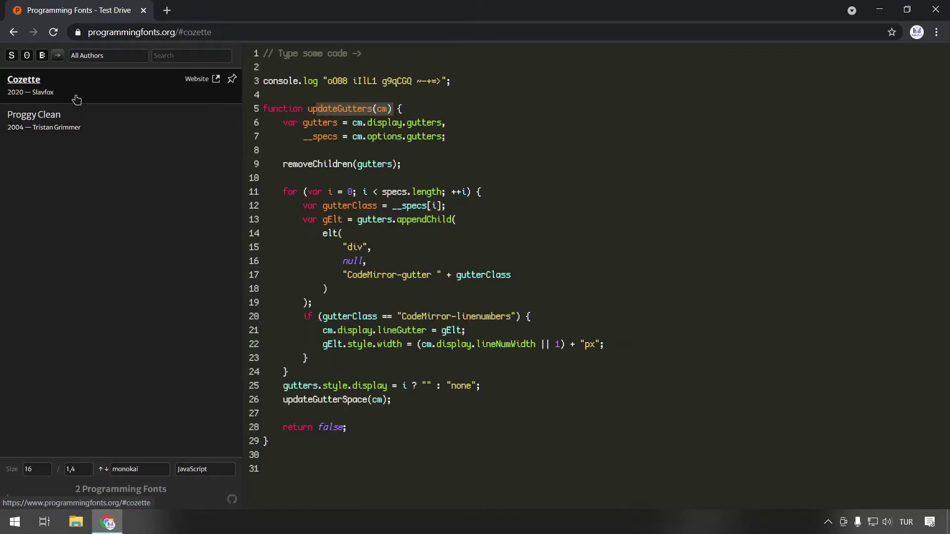
{"action": "mouse_move", "coordinate": [443, 81]}
{"action": "left_mouse_down"}
{"action": "mouse_move", "coordinate": [331, 79]}
{"action": "mouse_move", "coordinate": [346, 79]}
{"action": "left_mouse_up"}
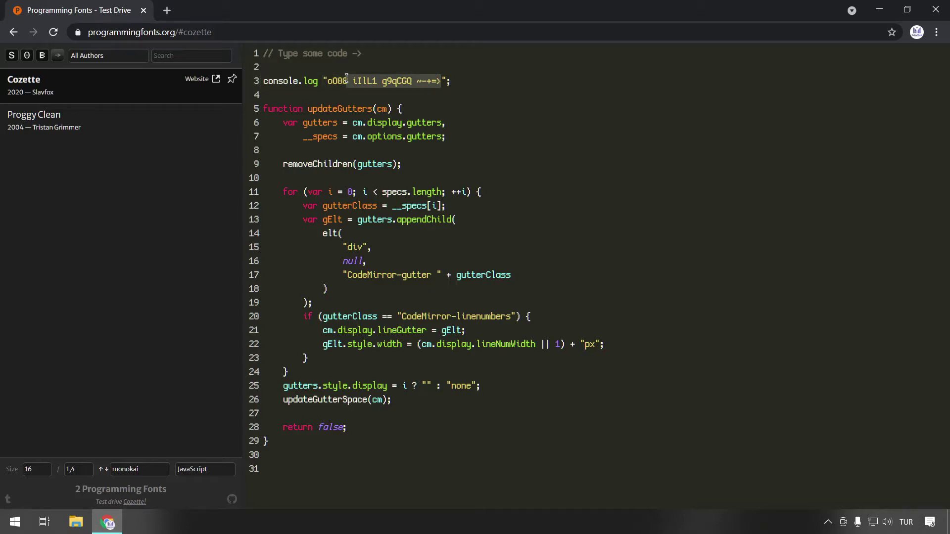
{"action": "double_click", "coordinate": [412, 205]}
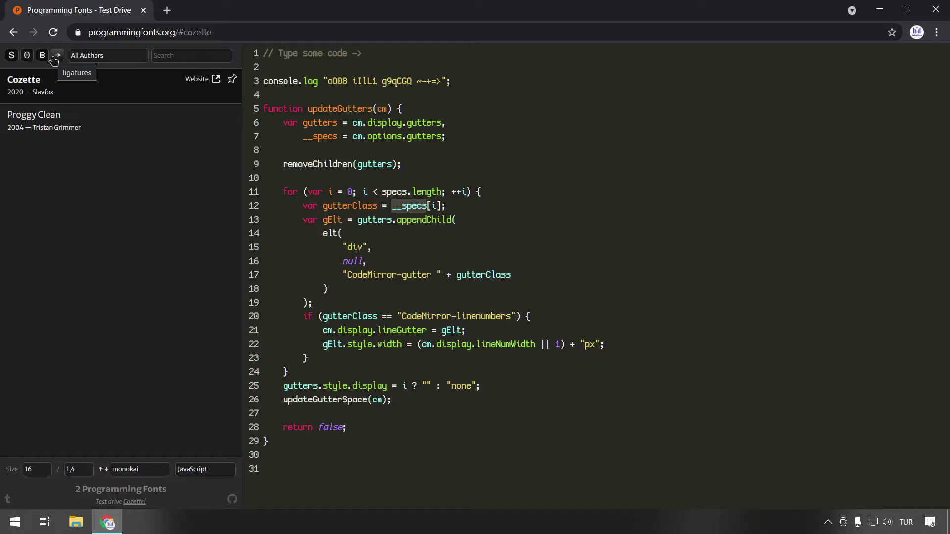
List only the 10 ligature fonts, preview APL2741, and place the caret on line 3, then empty line 8.
{"action": "left_click", "coordinate": [56, 60]}
{"action": "left_click", "coordinate": [57, 60]}
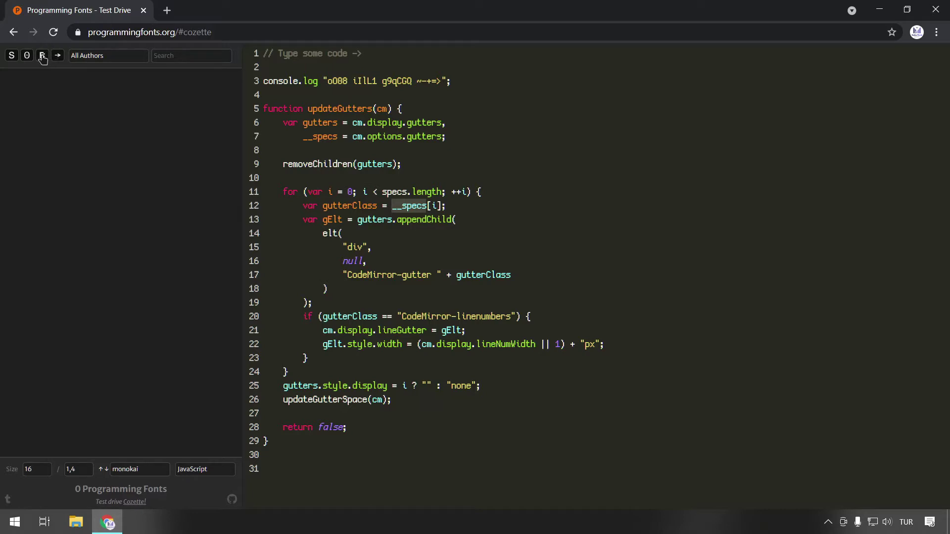
{"action": "left_click", "coordinate": [43, 57]}
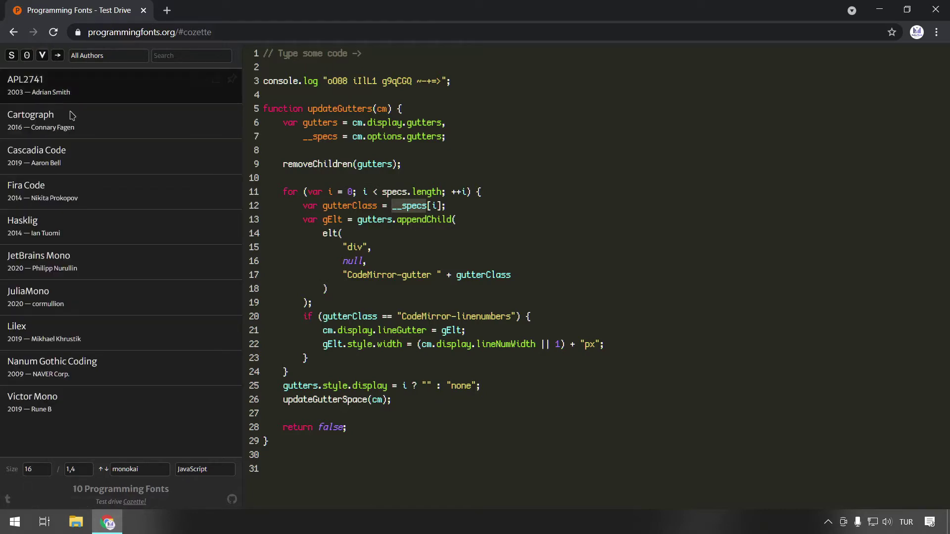
{"action": "left_click", "coordinate": [56, 87]}
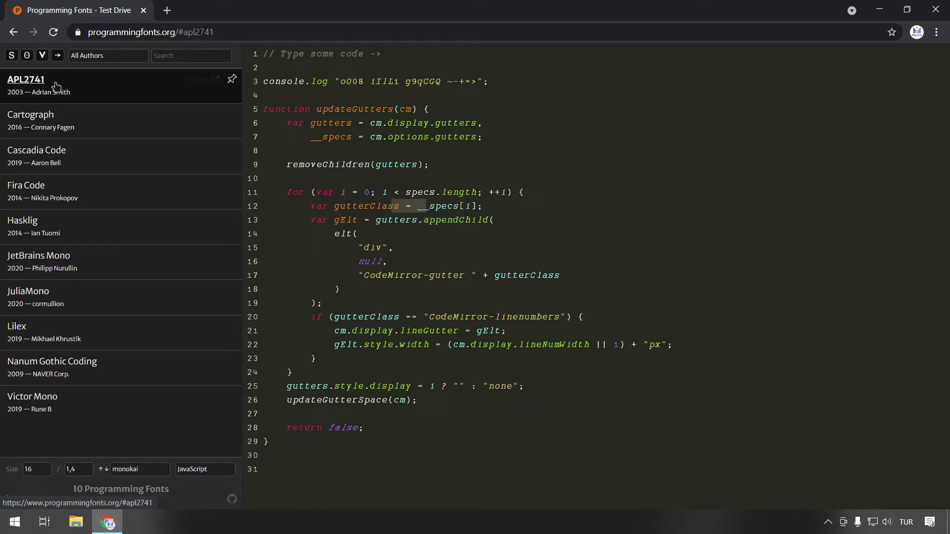
{"action": "left_click", "coordinate": [478, 81]}
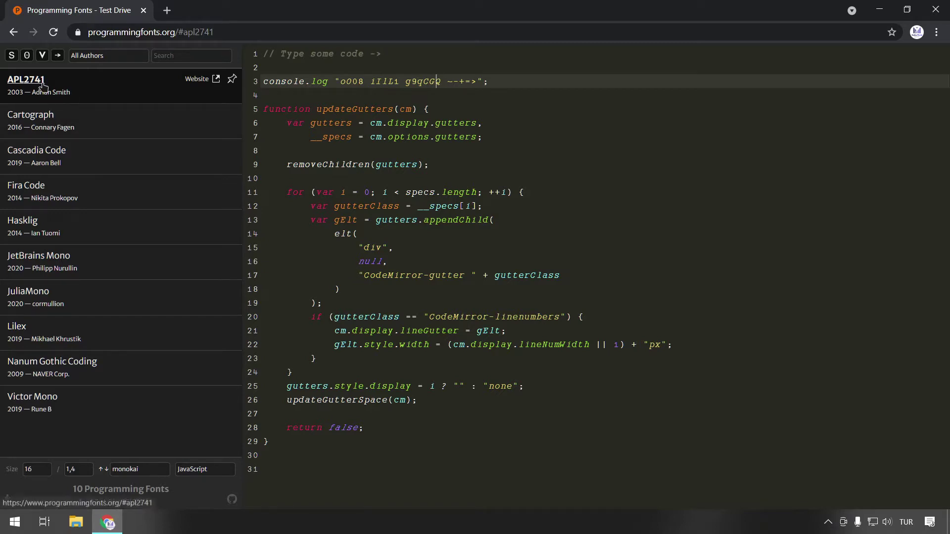
{"action": "left_click", "coordinate": [358, 144]}
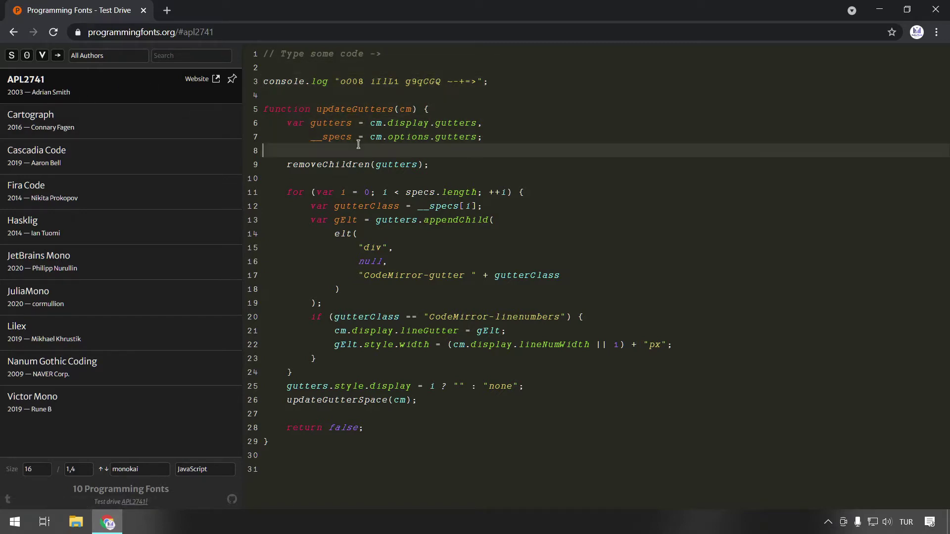
Preview Cartograph and inspect the semicolon ending line 3.
{"action": "left_click", "coordinate": [112, 131]}
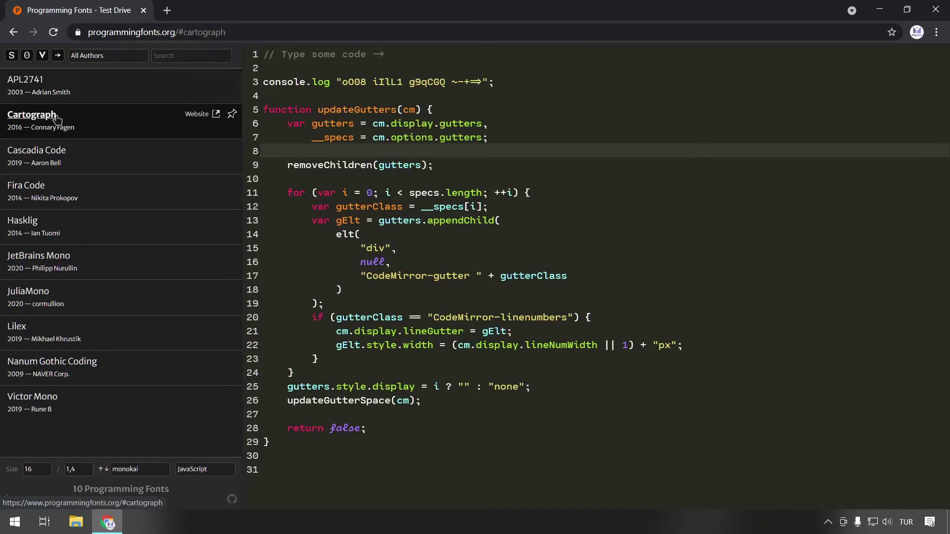
{"action": "left_click", "coordinate": [480, 81]}
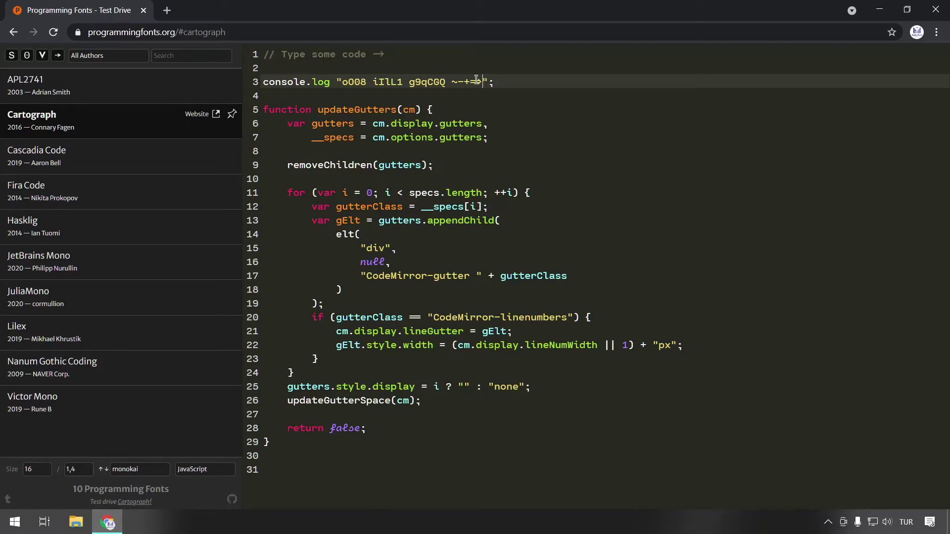
{"action": "double_click", "coordinate": [486, 81]}
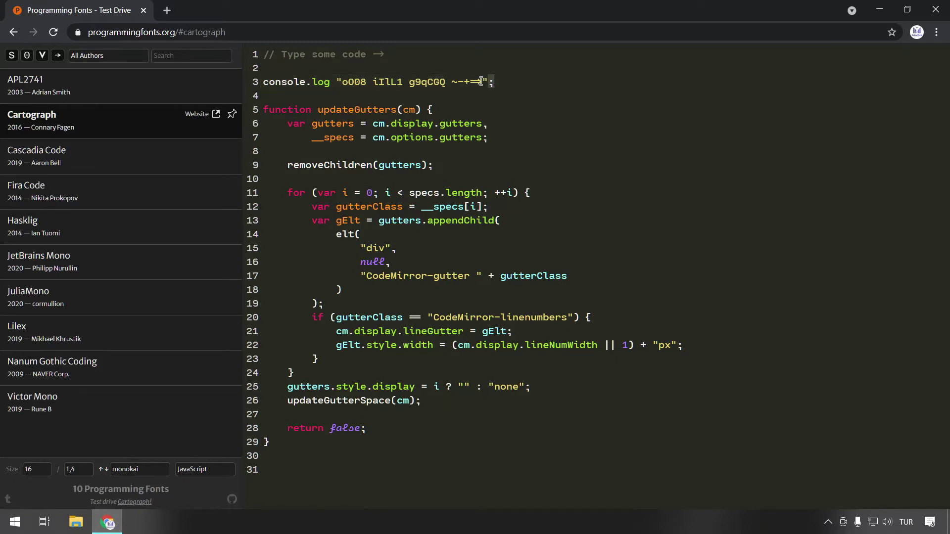
{"action": "left_click", "coordinate": [481, 81]}
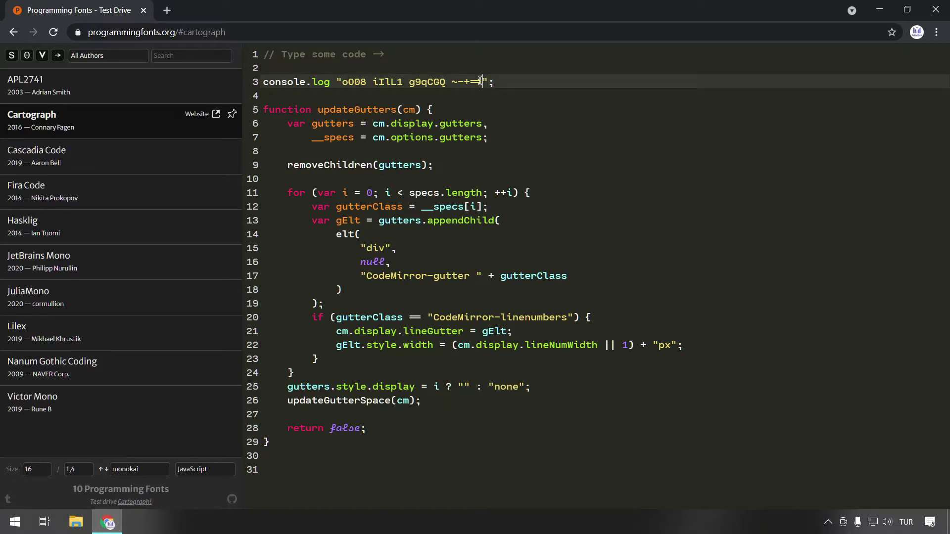
Compare 3270 without the ligature filter, then with it back on, type => on line 8 in Cartograph.
{"action": "left_click", "coordinate": [59, 55]}
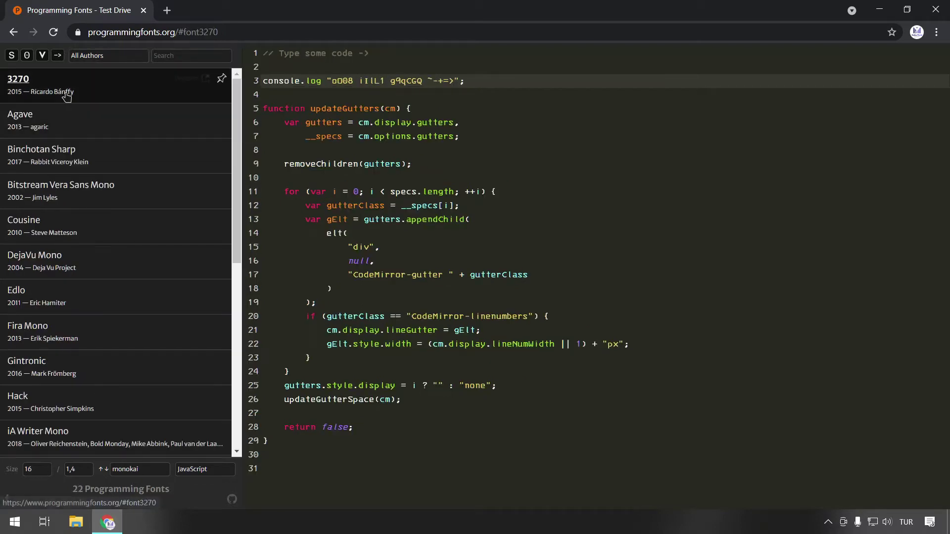
{"action": "left_click", "coordinate": [67, 95]}
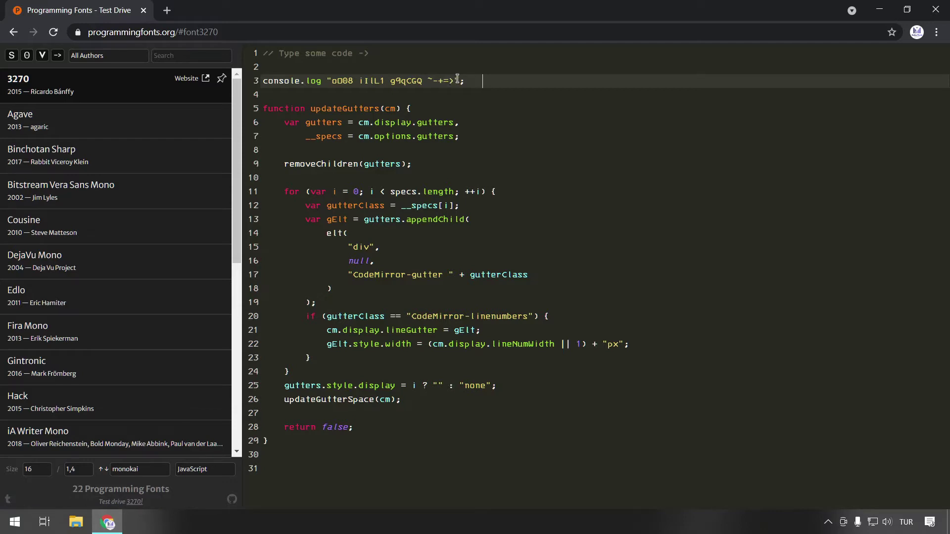
{"action": "left_click", "coordinate": [57, 56]}
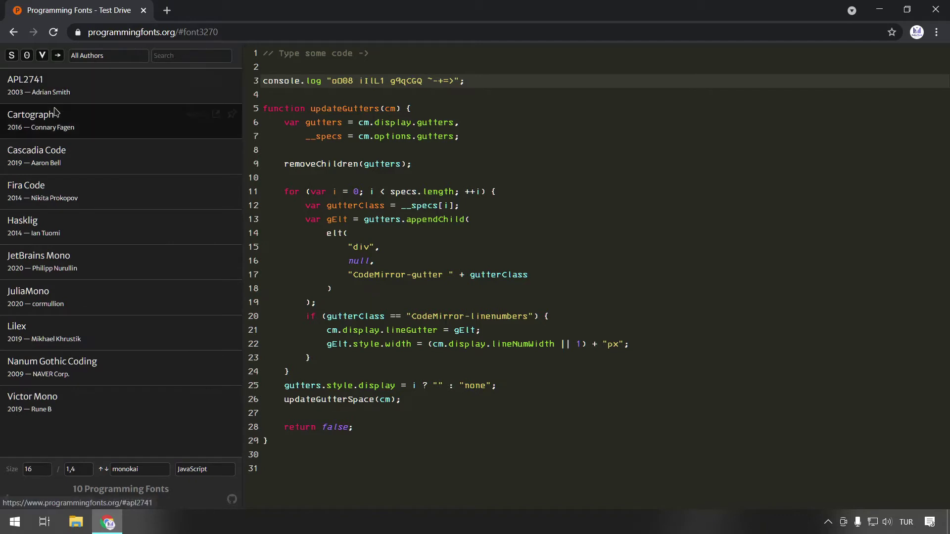
{"action": "left_click", "coordinate": [56, 113]}
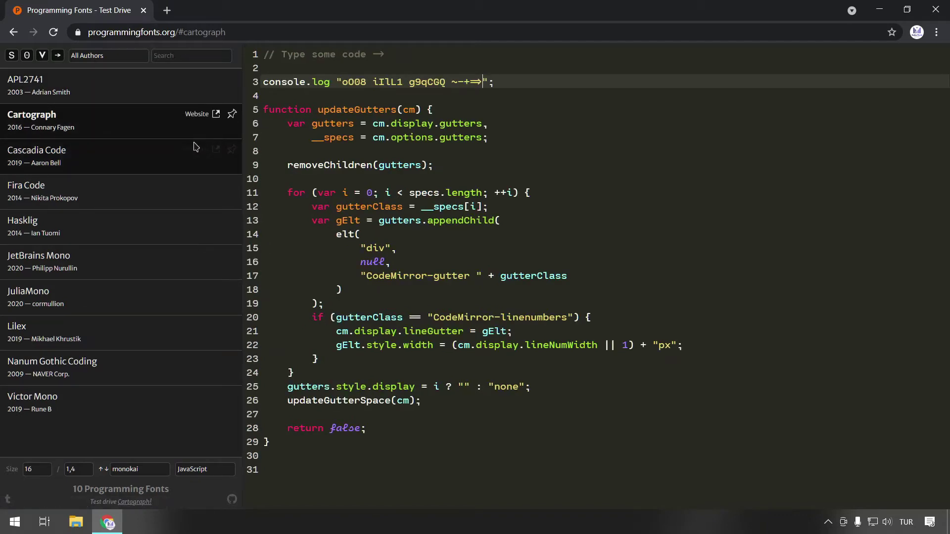
{"action": "left_click", "coordinate": [408, 148]}
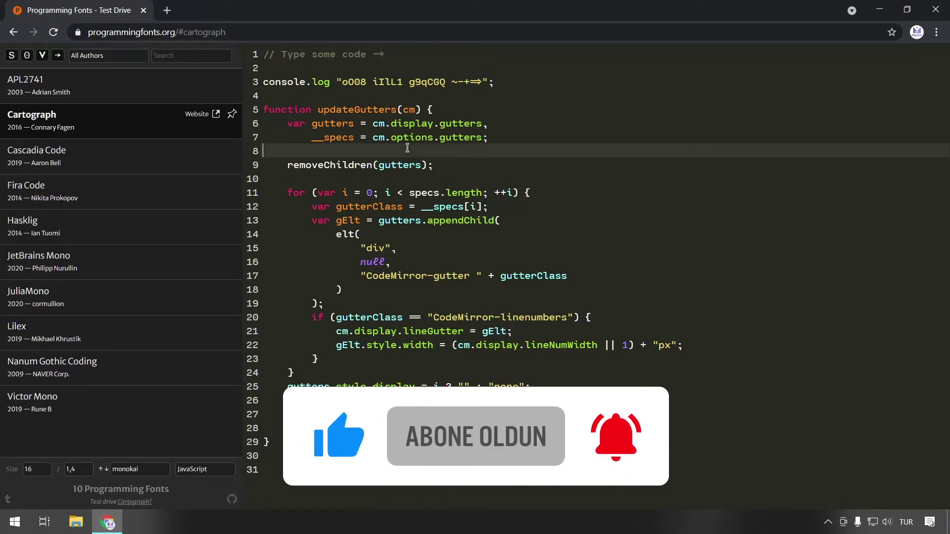
{"action": "type", "text": "=>"}
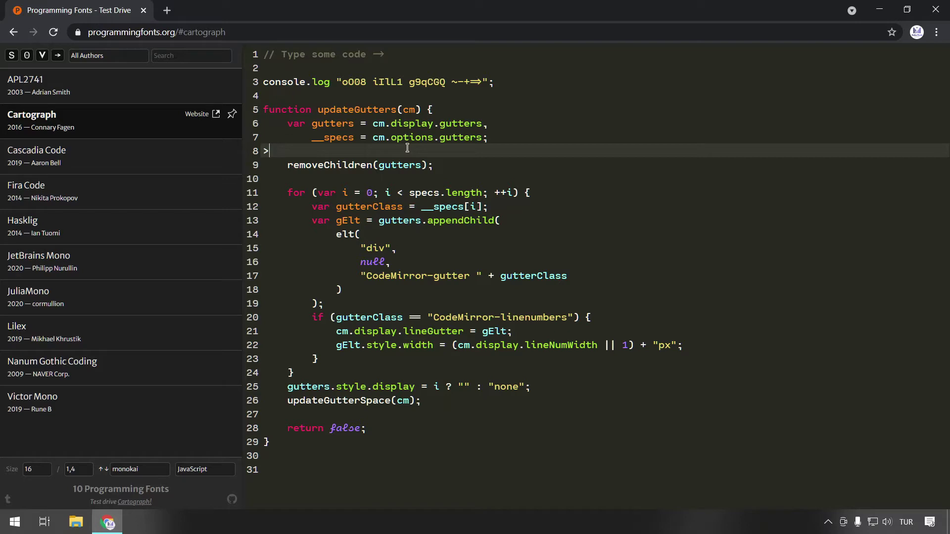
Preview Cascadia Code, select and deselect the ≥ ligature on line 8, then switch to Fira Code.
{"action": "left_click", "coordinate": [144, 162]}
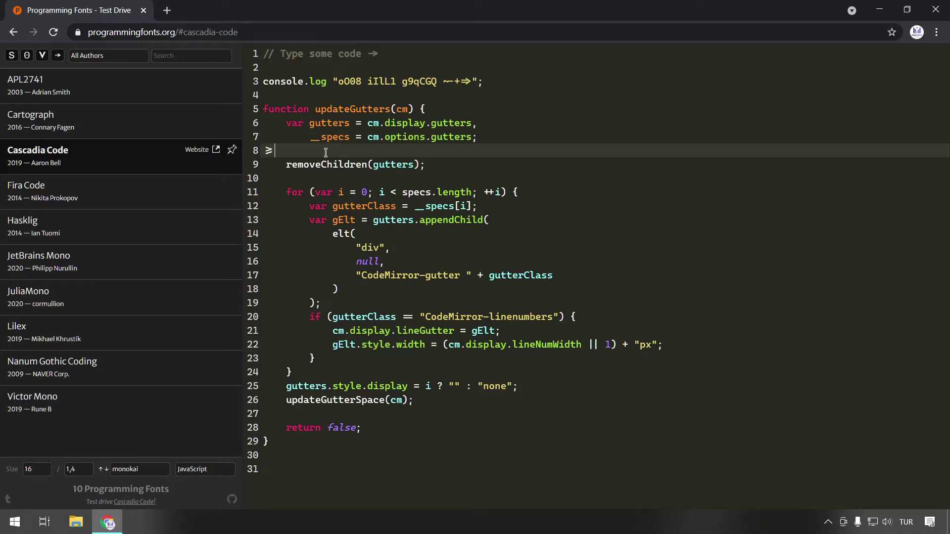
{"action": "key", "text": "shift+Home"}
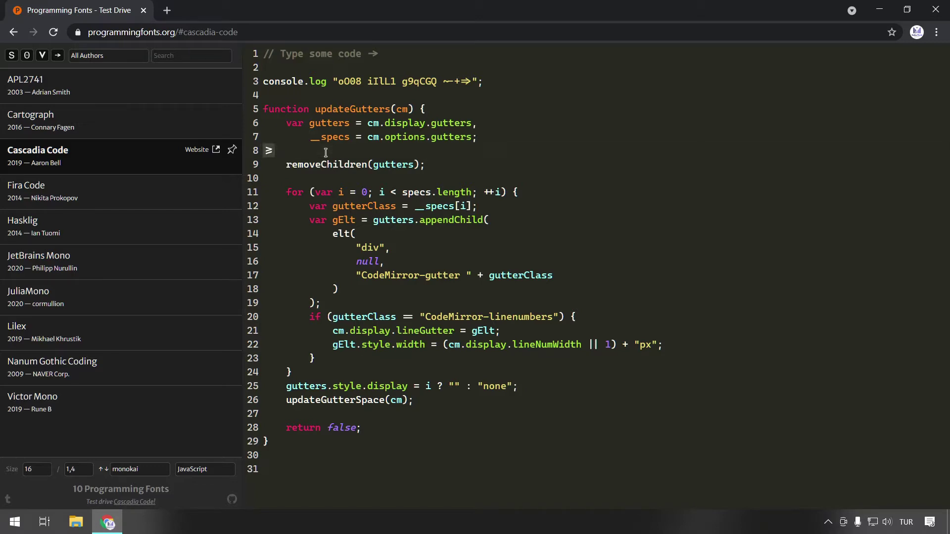
{"action": "key", "text": "Right"}
{"action": "key", "text": "shift+Home"}
{"action": "key", "text": "Right"}
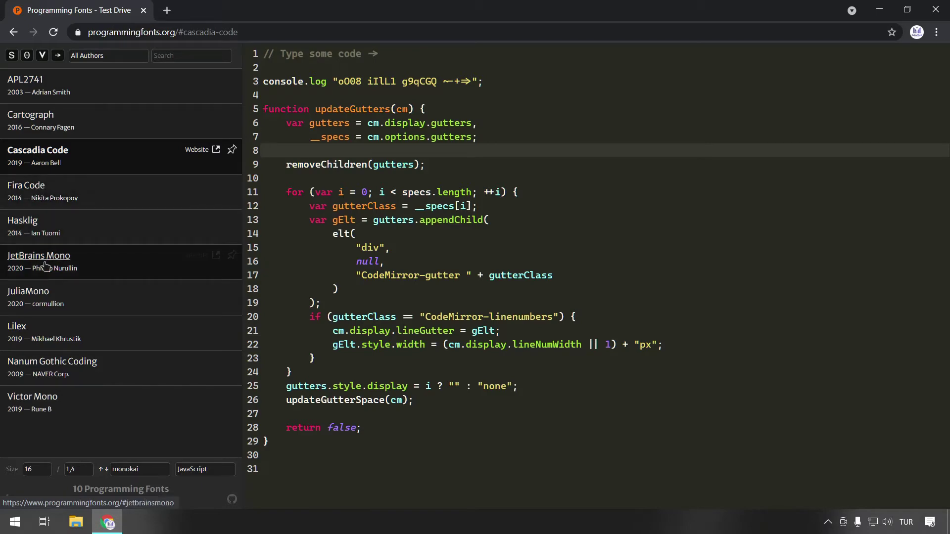
{"action": "left_click", "coordinate": [47, 187]}
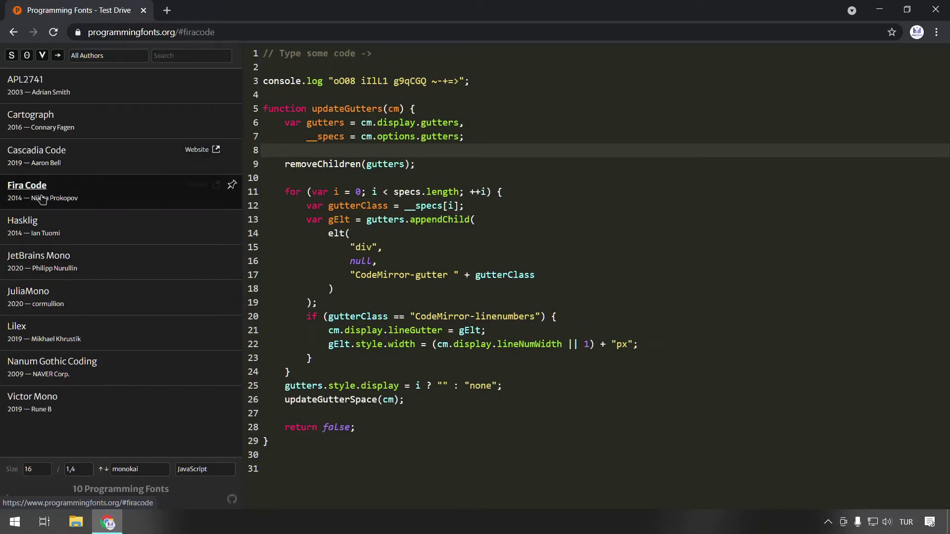
Try JetBrains Mono, return the test drive to Fira Code, and filter to bitmap fonts.
{"action": "left_click", "coordinate": [52, 259]}
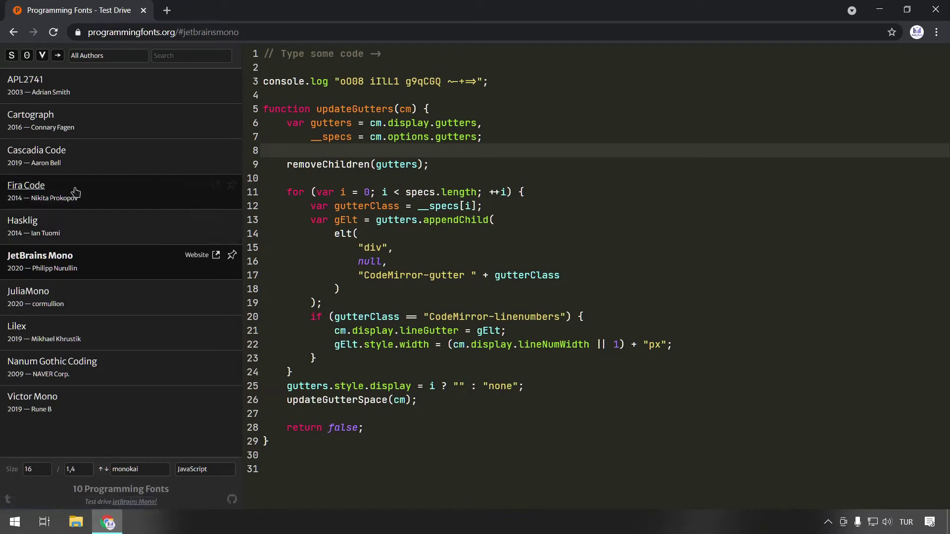
{"action": "left_click", "coordinate": [475, 82]}
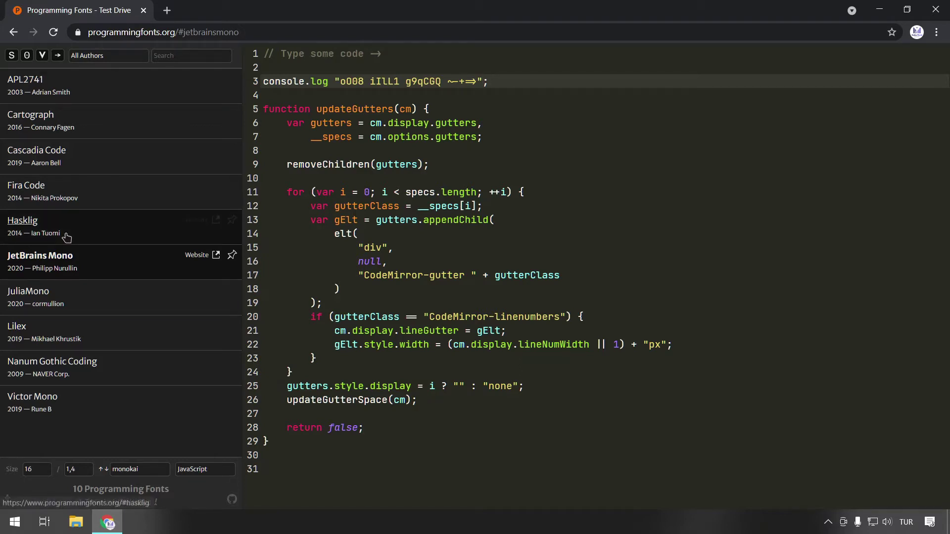
{"action": "left_click", "coordinate": [58, 191]}
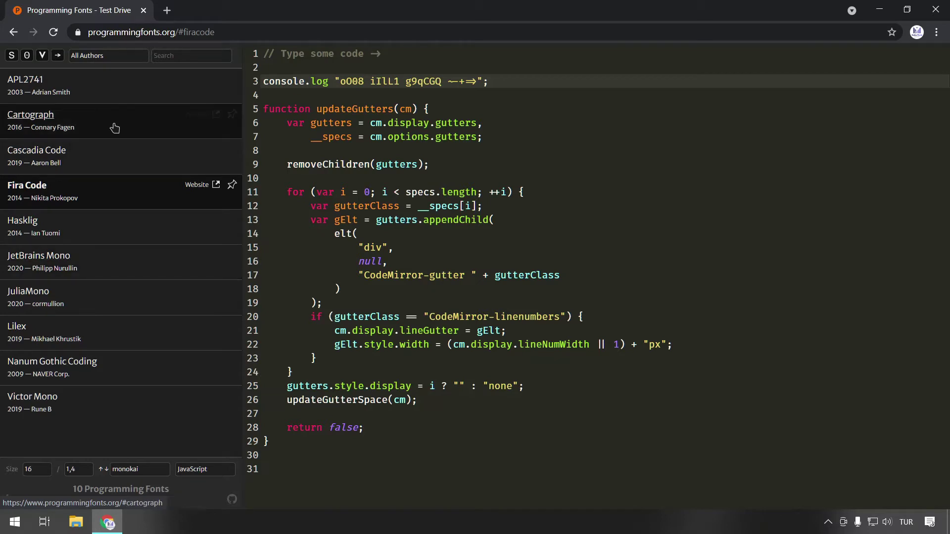
{"action": "left_click", "coordinate": [47, 58]}
{"action": "left_click", "coordinate": [47, 58]}
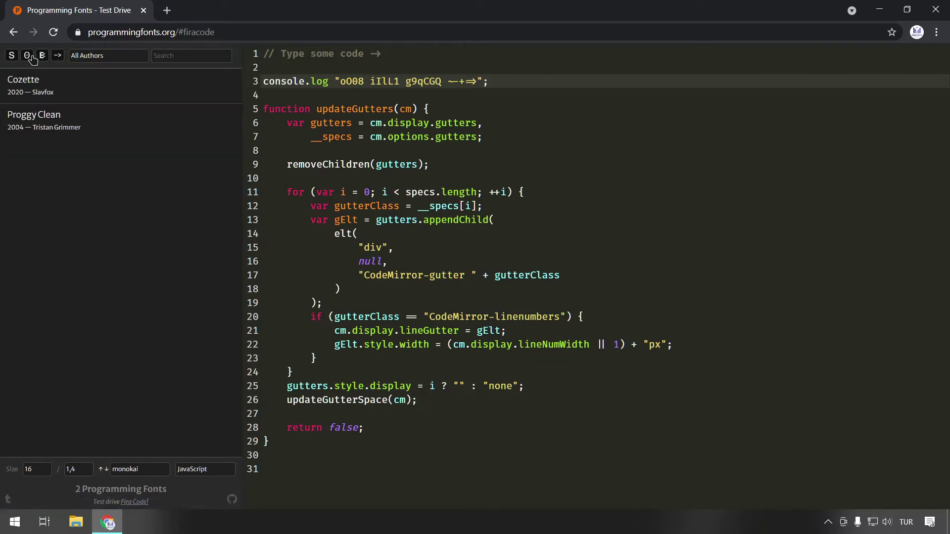
Clear the bitmap filter, show one author's fonts, and test-drive Cascadia Code.
{"action": "left_click", "coordinate": [43, 59]}
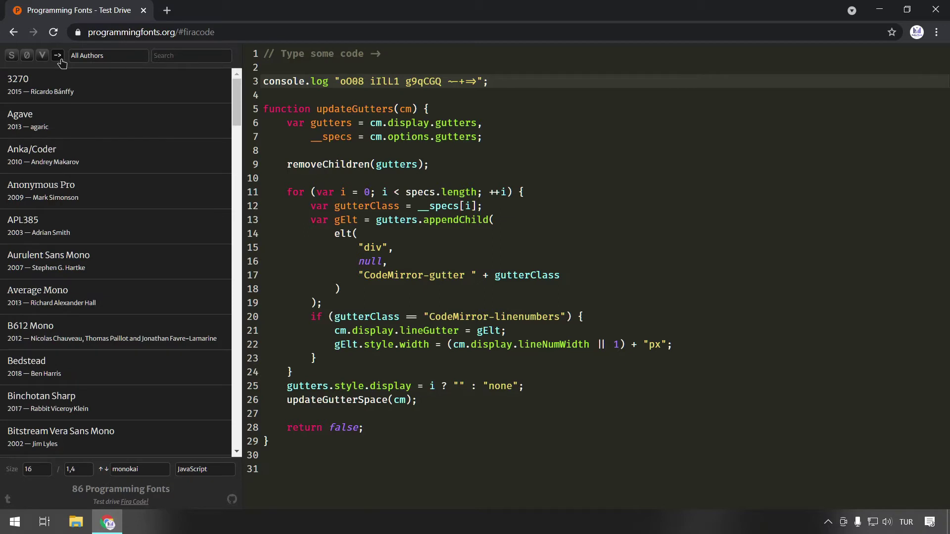
{"action": "left_click", "coordinate": [109, 56]}
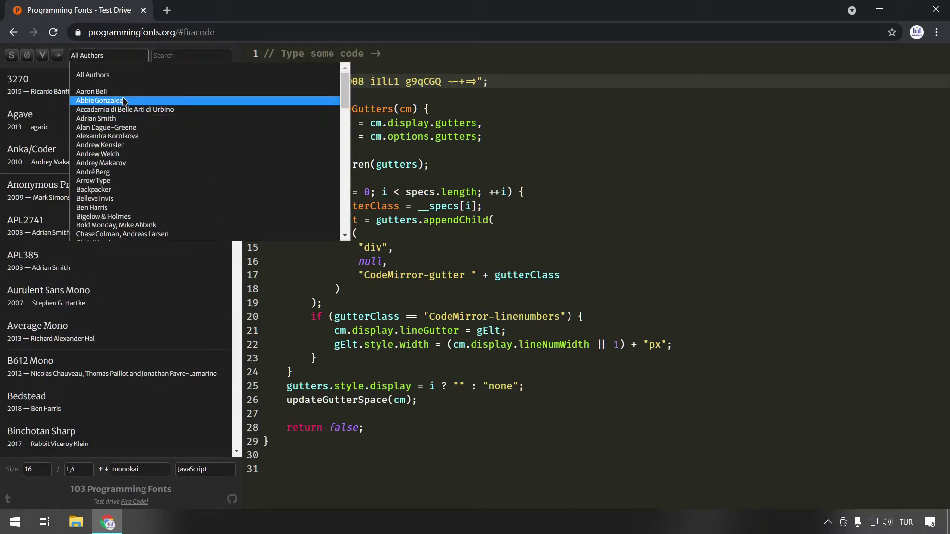
{"action": "left_click", "coordinate": [125, 94]}
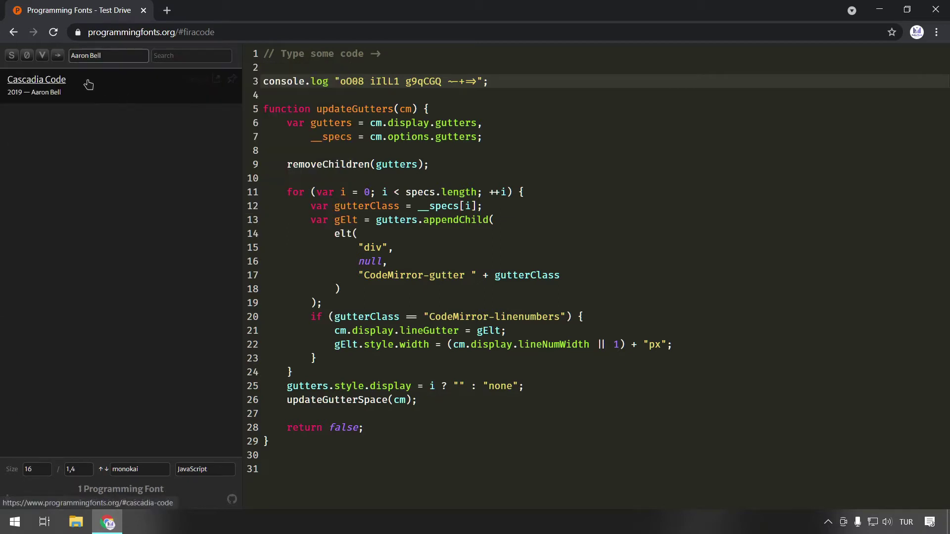
{"action": "left_click", "coordinate": [52, 85]}
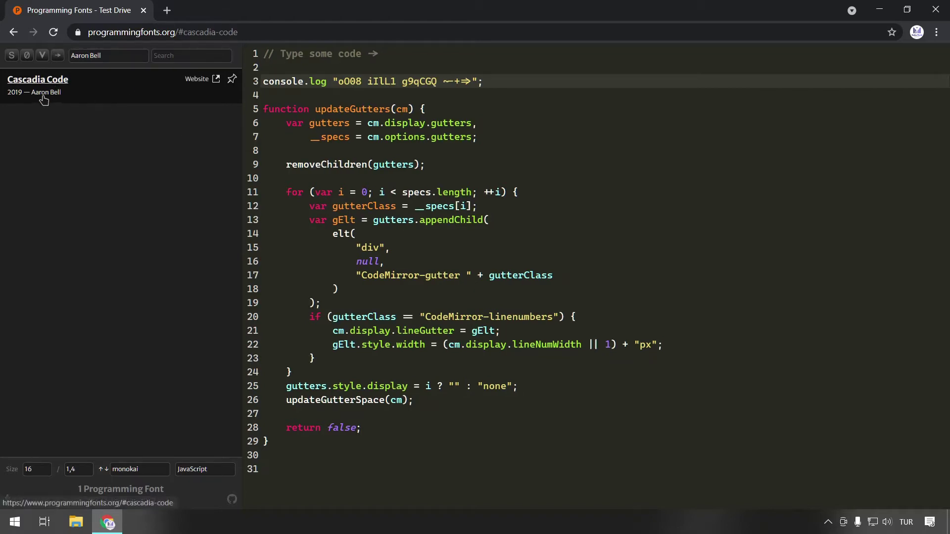
Try other authors, including the APL fonts' author, then return to All Authors.
{"action": "left_click", "coordinate": [97, 57]}
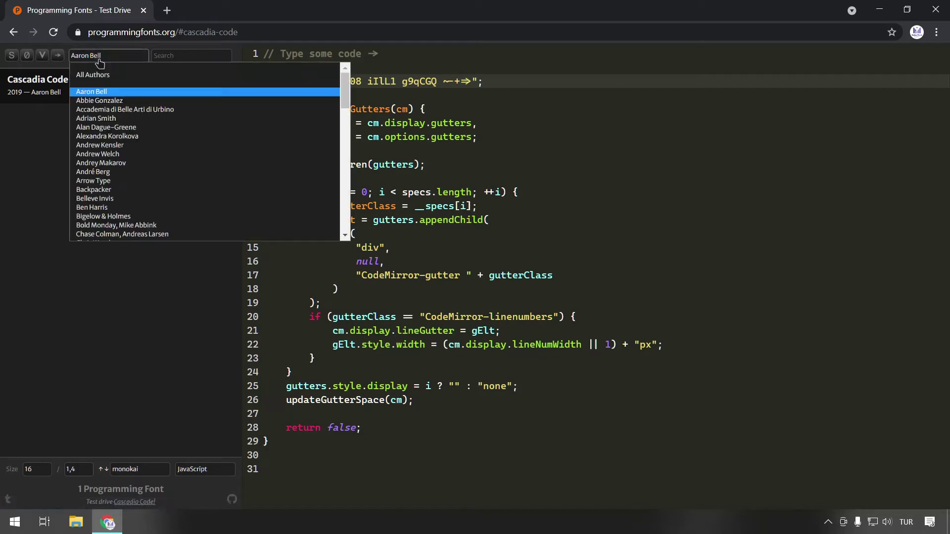
{"action": "left_click", "coordinate": [94, 100]}
{"action": "left_click", "coordinate": [109, 59]}
{"action": "left_click", "coordinate": [106, 118]}
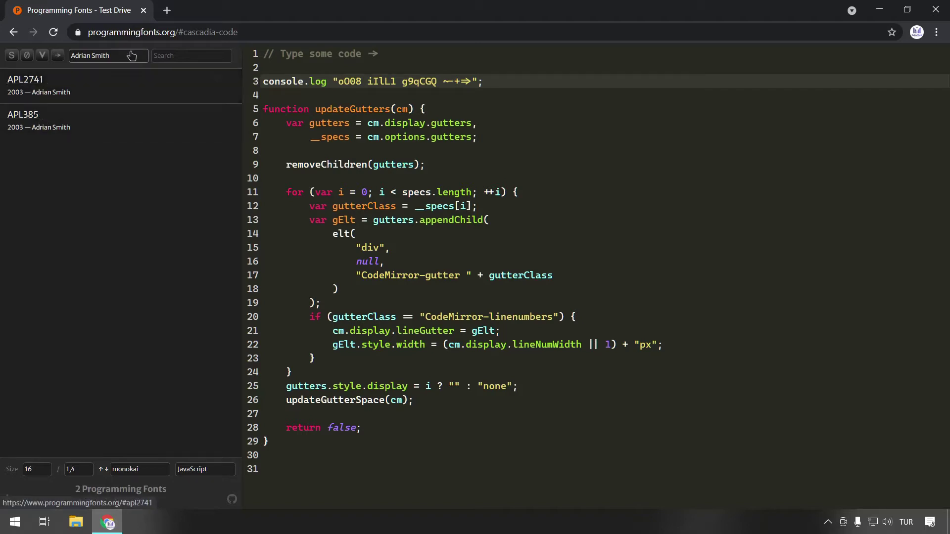
{"action": "left_click", "coordinate": [91, 58]}
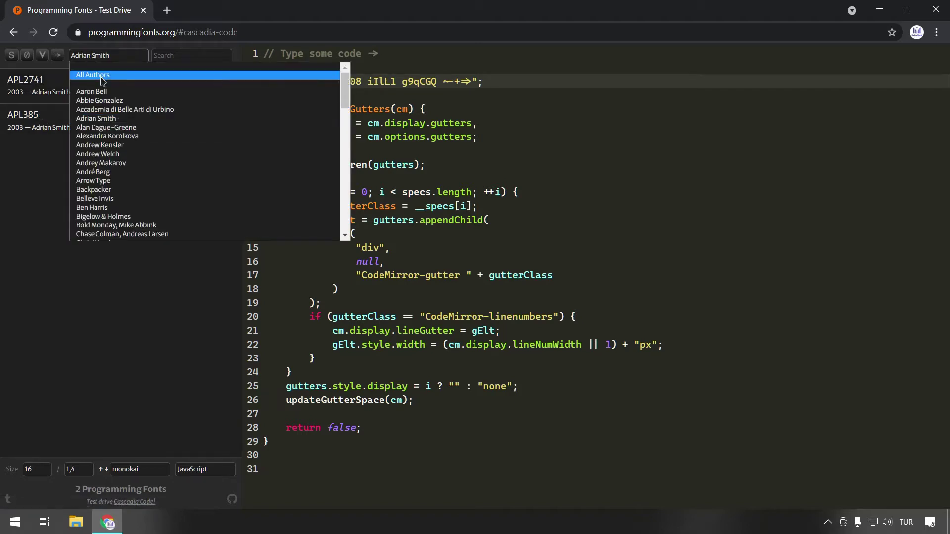
{"action": "left_click", "coordinate": [103, 79]}
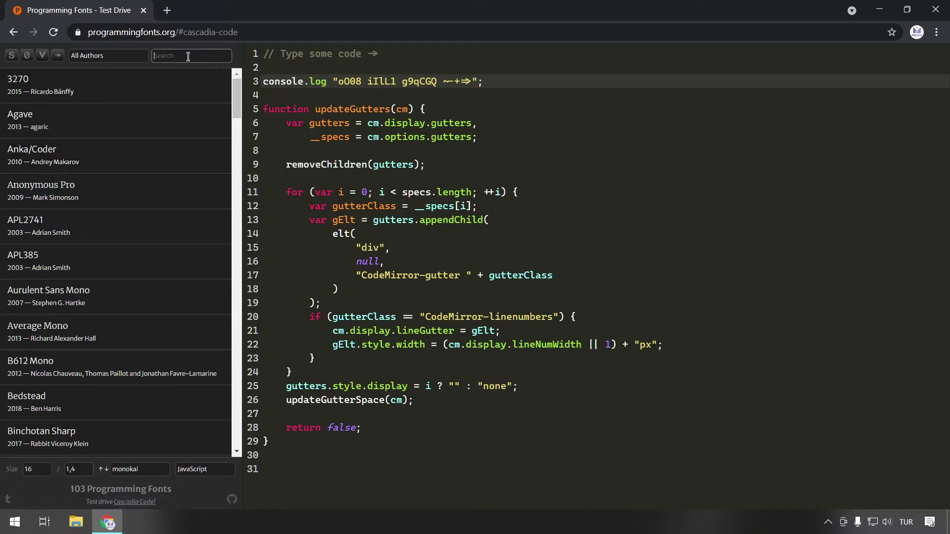
Search 'cas' and view Cascadia Code's website in a new tab before returning.
{"action": "type", "text": "cas"}
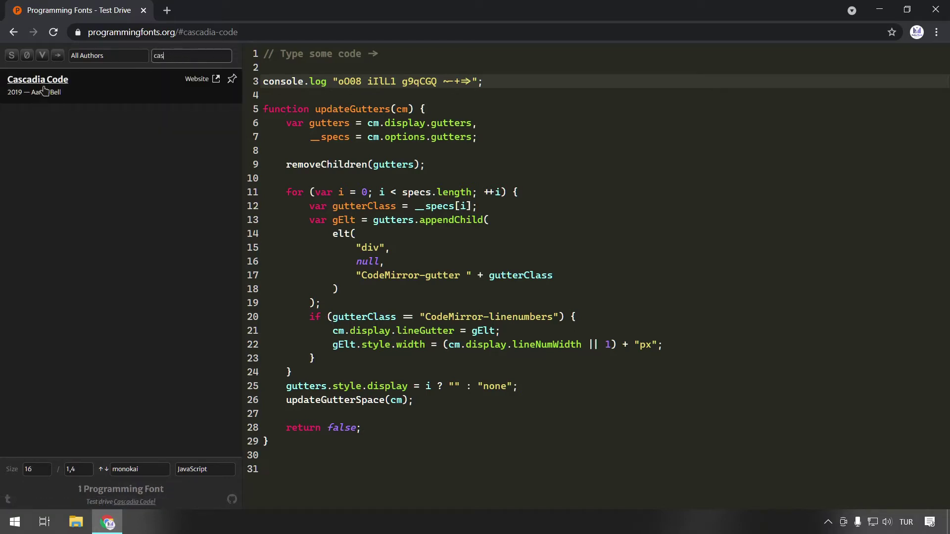
{"action": "double_click", "coordinate": [180, 57]}
{"action": "left_click", "coordinate": [146, 108]}
{"action": "left_click", "coordinate": [203, 83]}
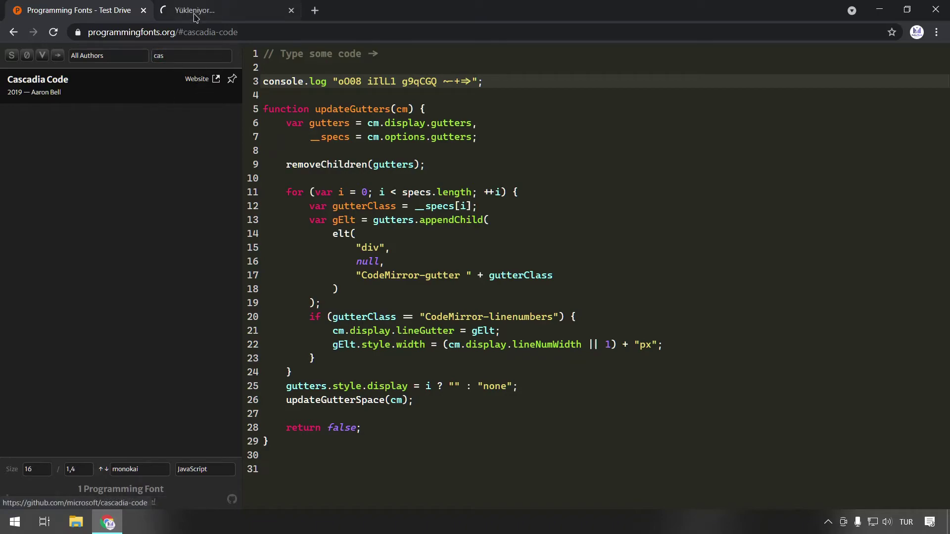
{"action": "scroll", "coordinate": [244, 275], "scroll_direction": "down", "scroll_amount": 5}
{"action": "scroll", "coordinate": [244, 282], "scroll_direction": "down", "scroll_amount": 4}
{"action": "scroll", "coordinate": [235, 297], "scroll_direction": "up", "scroll_amount": 5}
{"action": "scroll", "coordinate": [223, 248], "scroll_direction": "up", "scroll_amount": 5}
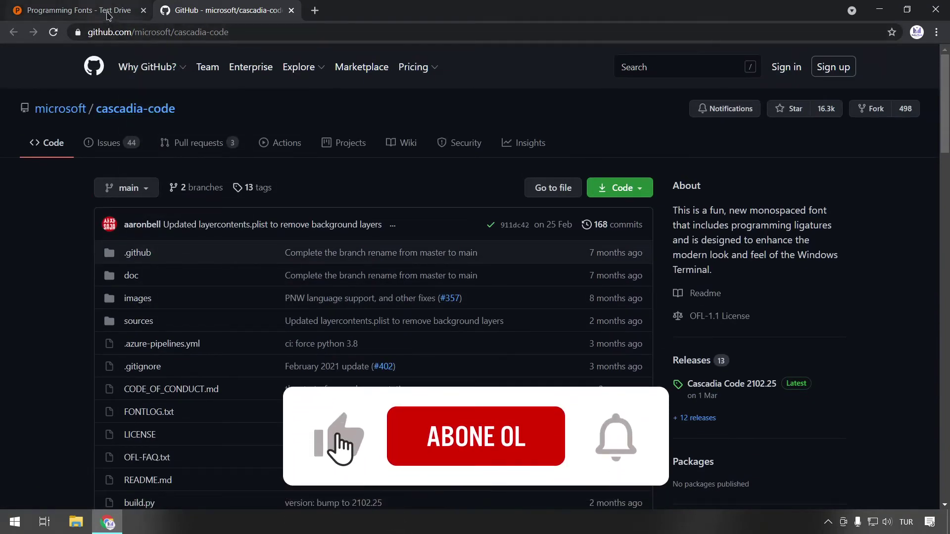
{"action": "left_click", "coordinate": [109, 12]}
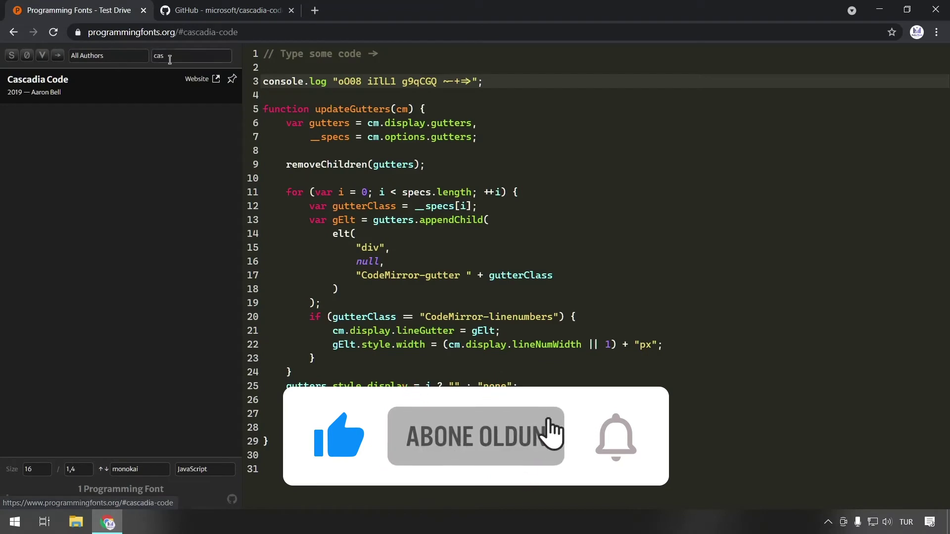
Pin Cascadia Code, Fira Code ('fira') and JetBrains Mono ('jet') as favourites, then clear the search.
{"action": "double_click", "coordinate": [168, 55]}
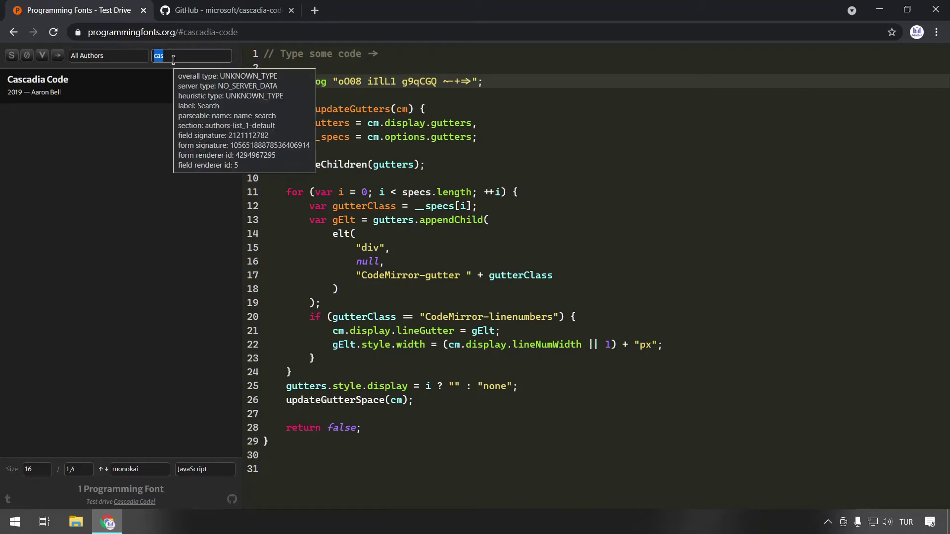
{"action": "key", "text": "BackSpace"}
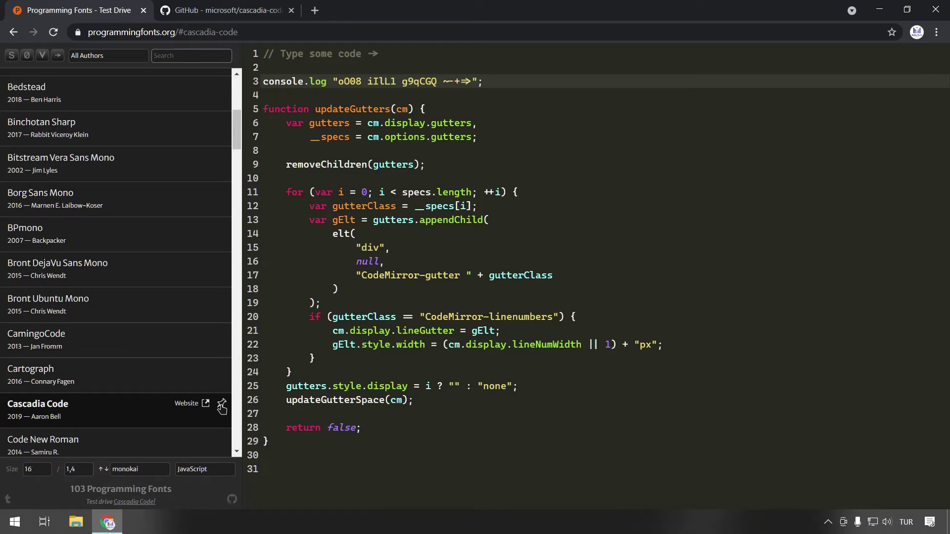
{"action": "left_click", "coordinate": [222, 407]}
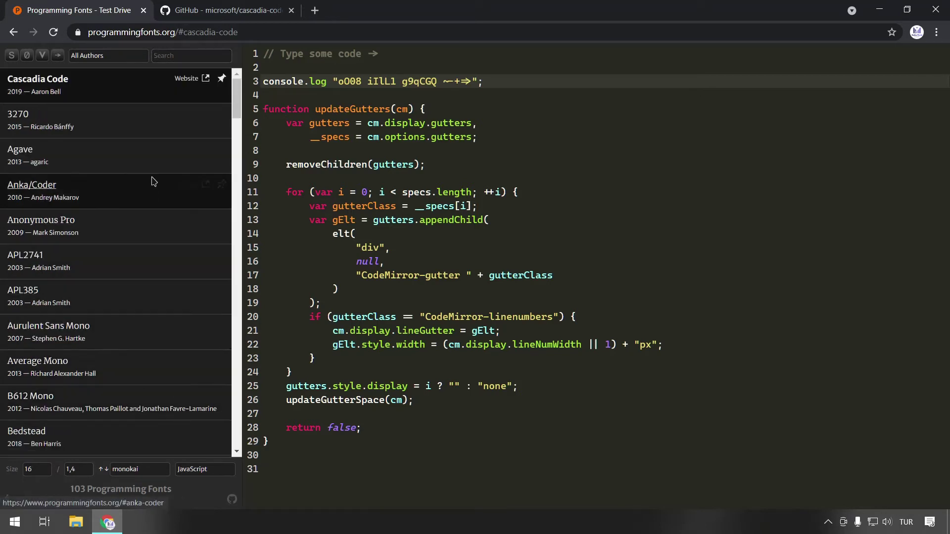
{"action": "left_click", "coordinate": [188, 56]}
{"action": "type", "text": "fir"}
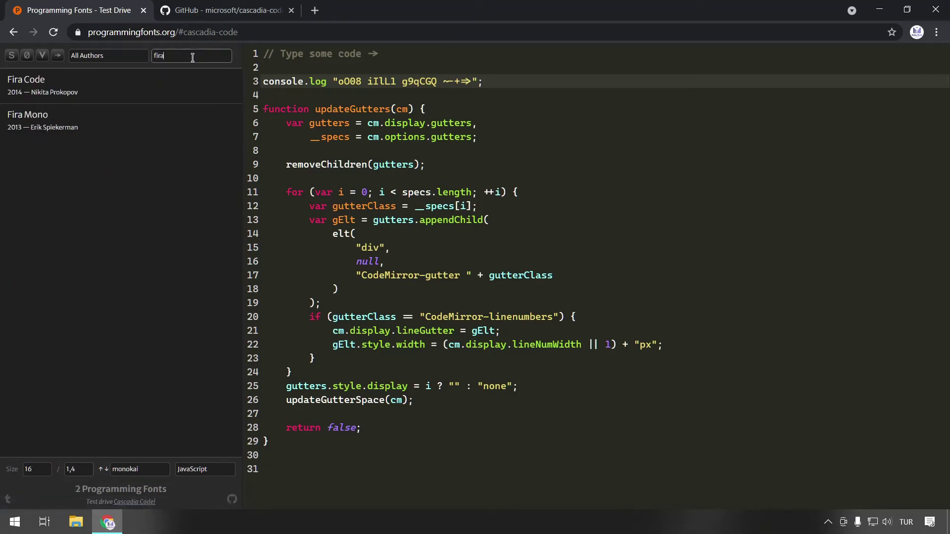
{"action": "type", "text": "a"}
{"action": "left_click", "coordinate": [232, 79]}
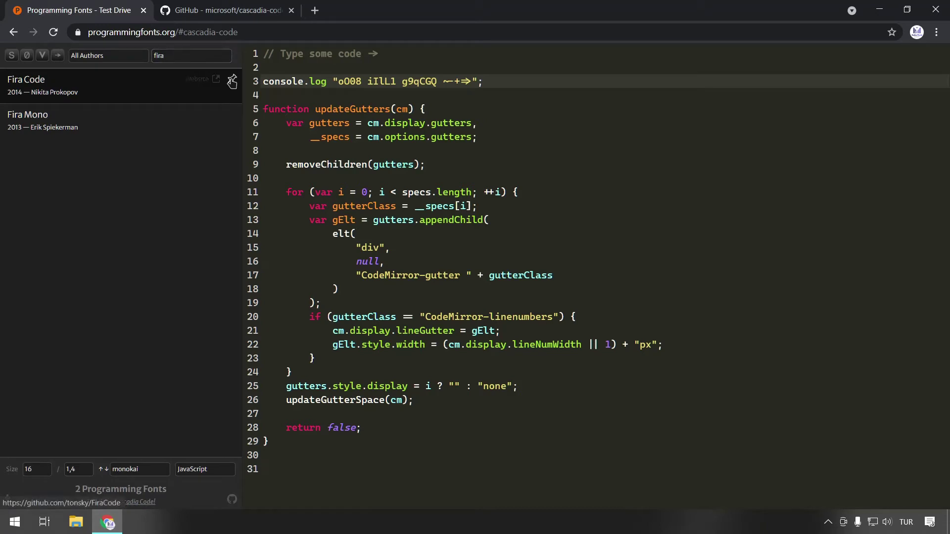
{"action": "double_click", "coordinate": [190, 54]}
{"action": "type", "text": "jet"}
{"action": "left_click", "coordinate": [230, 80]}
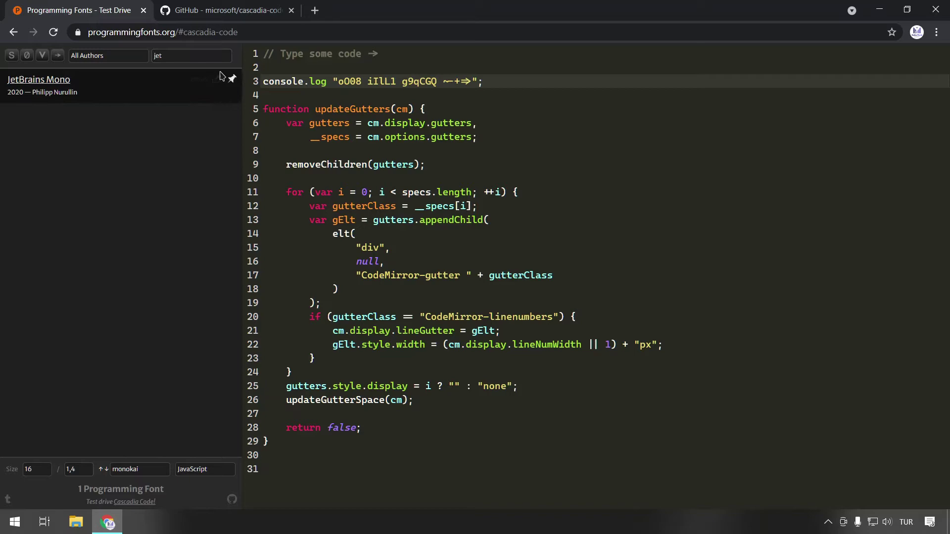
{"action": "key", "text": "BackSpace"}
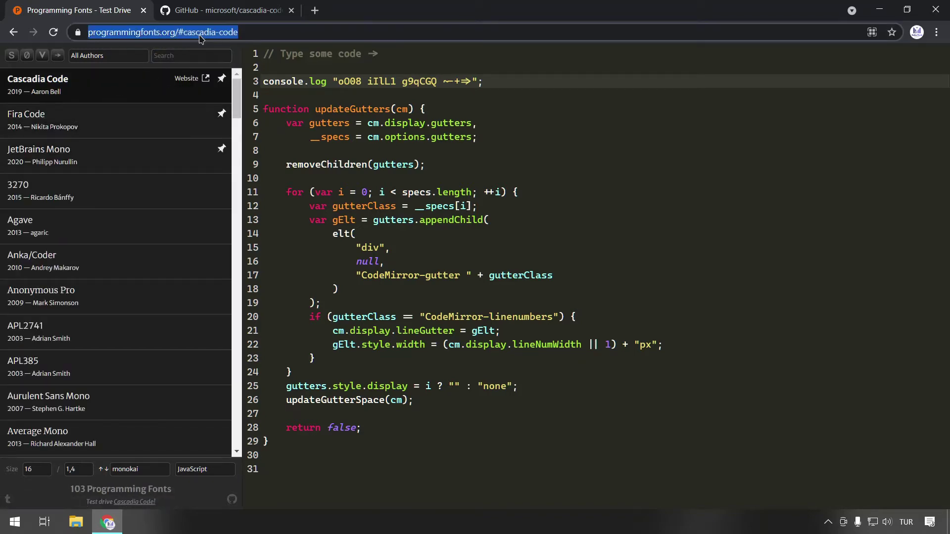
Close the Programming Fonts tab and reload the test drive page in a new tab.
{"action": "key", "text": "ctrl+w"}
{"action": "key", "text": "ctrl+t"}
{"action": "type", "text": "https://www.programmingfonts.org/#cascadia-code"}
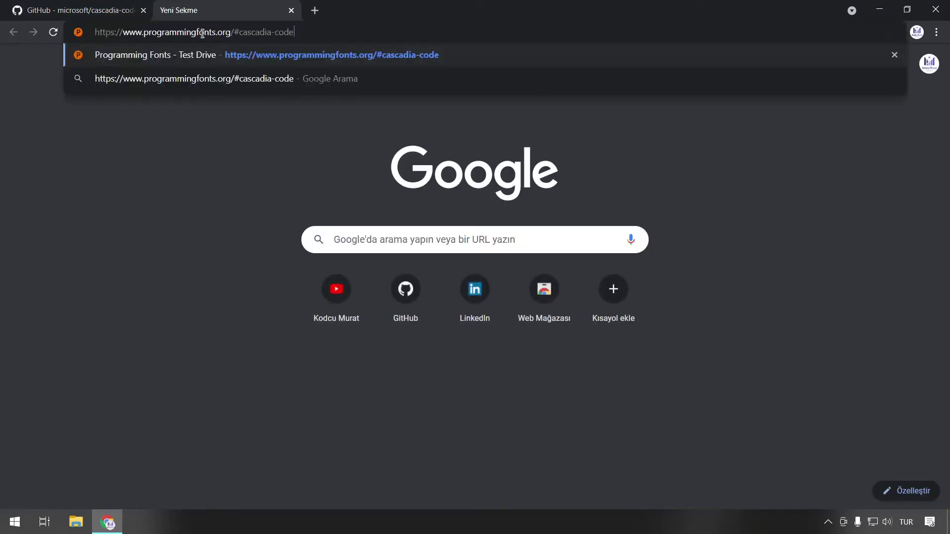
{"action": "key", "text": "Return"}
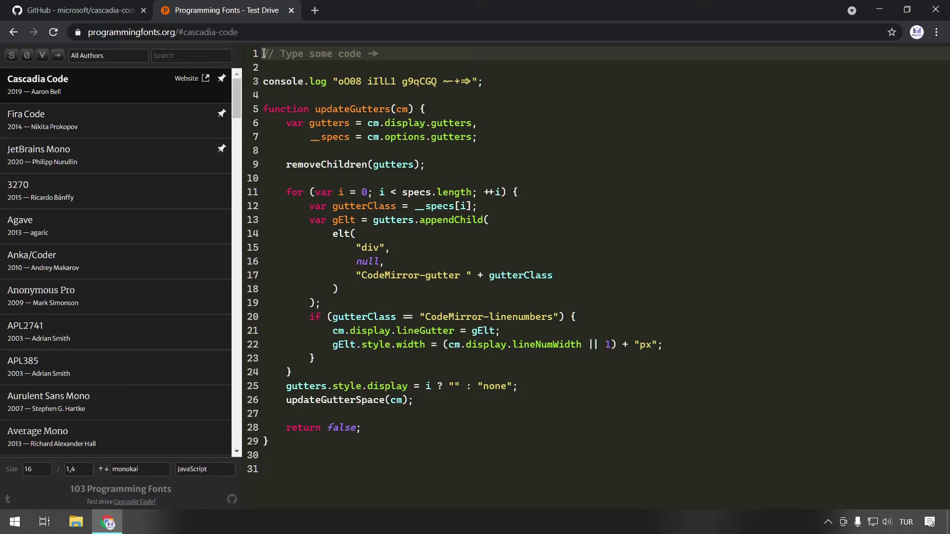
Check Local Storage for the favorites entry listing cascadia-code, firacode and jetbrainsmono, then close DevTools.
{"action": "right_click", "coordinate": [263, 53]}
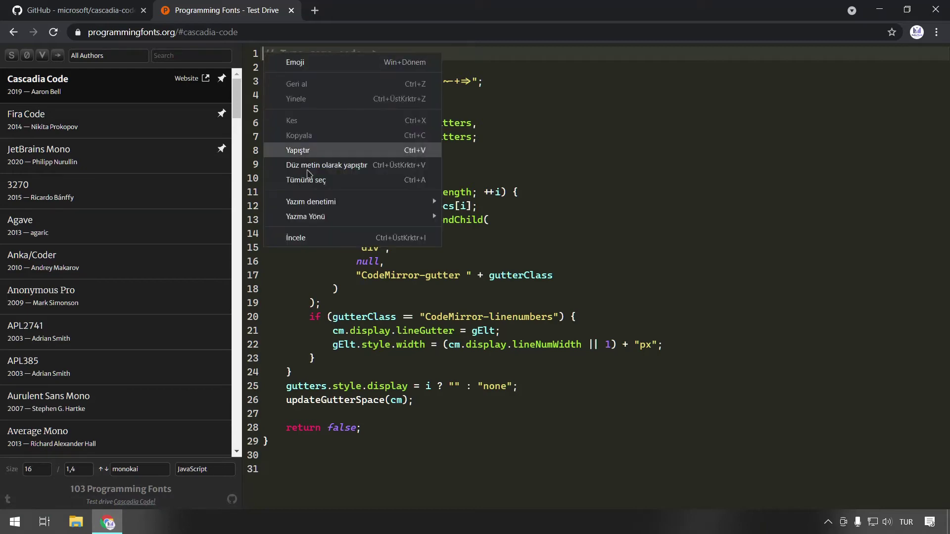
{"action": "left_click", "coordinate": [305, 237]}
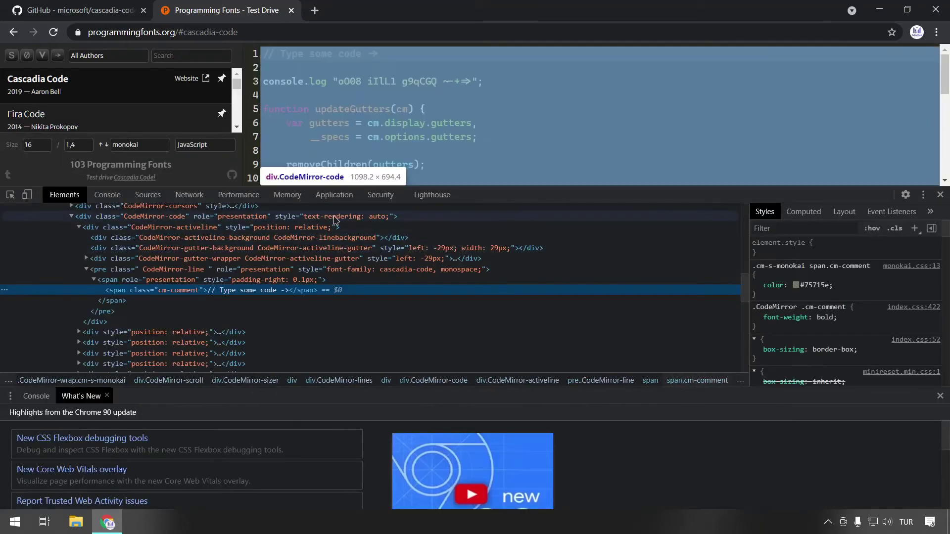
{"action": "left_click", "coordinate": [331, 196]}
{"action": "left_click", "coordinate": [56, 292]}
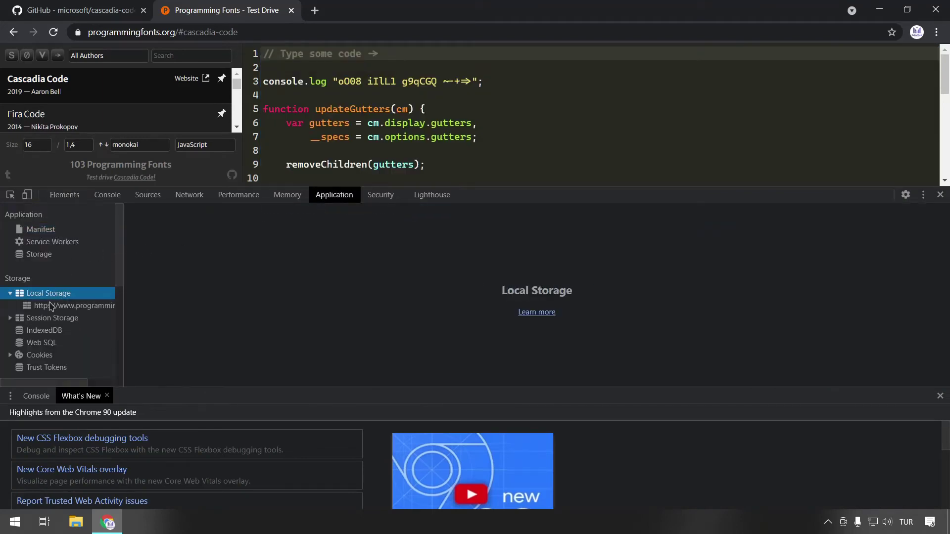
{"action": "left_click", "coordinate": [48, 307]}
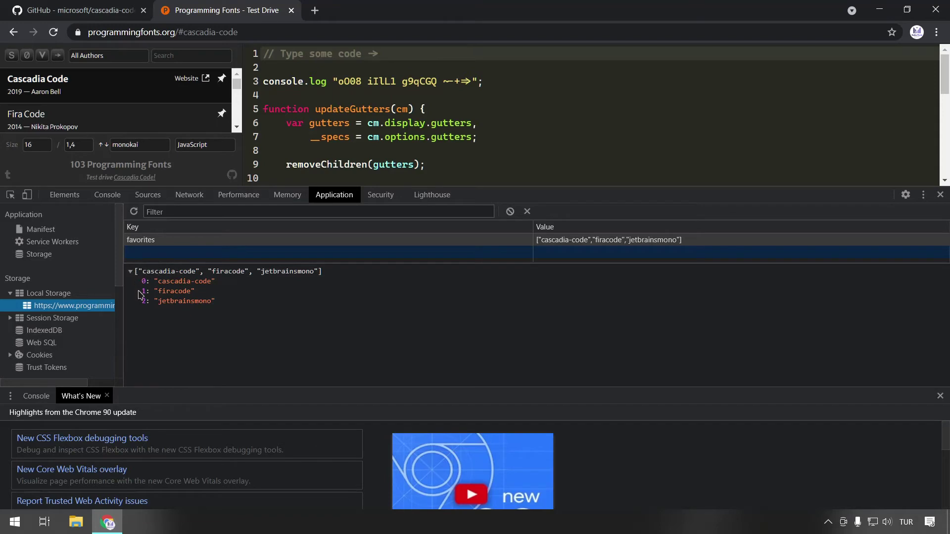
{"action": "left_click", "coordinate": [940, 194]}
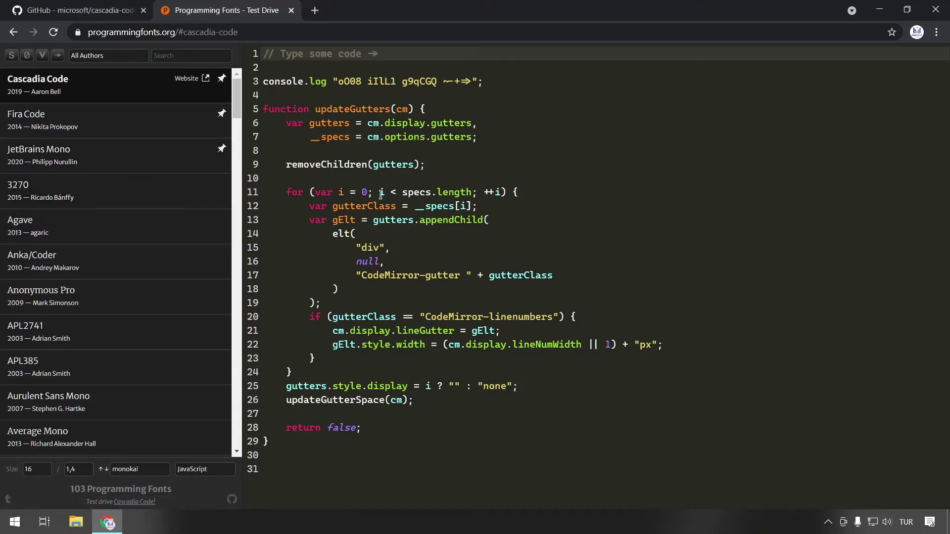
Raise the code font size from 16 to 24.
{"action": "left_click", "coordinate": [27, 469]}
{"action": "left_click", "coordinate": [44, 467]}
{"action": "left_click", "coordinate": [44, 467]}
{"action": "left_click", "coordinate": [44, 467]}
{"action": "left_click", "coordinate": [44, 466]}
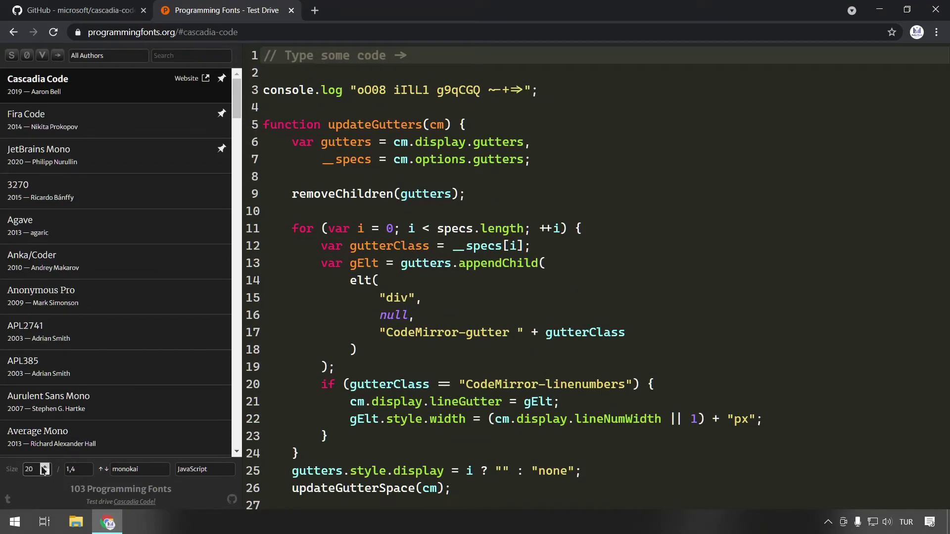
{"action": "left_click", "coordinate": [43, 466]}
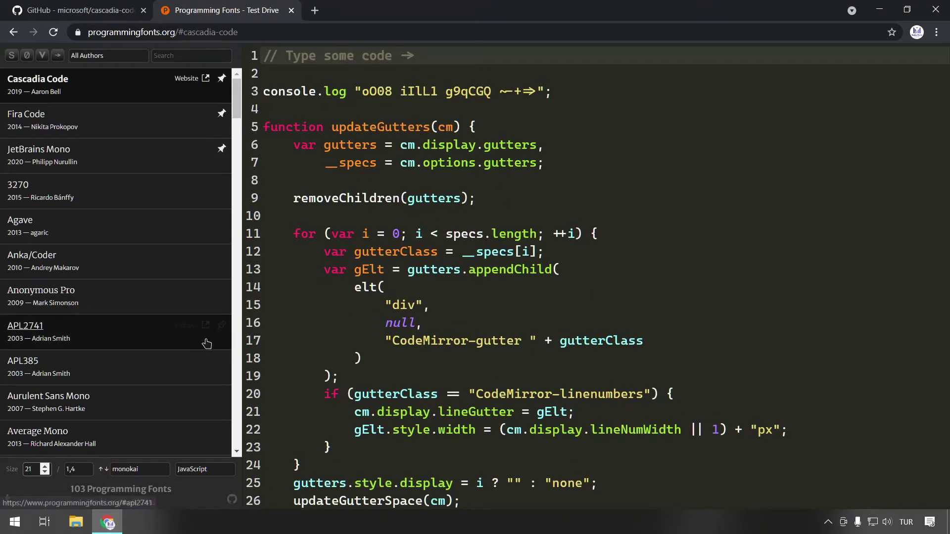
{"action": "left_click", "coordinate": [44, 466]}
{"action": "left_click", "coordinate": [45, 467]}
{"action": "left_click", "coordinate": [45, 466]}
{"action": "left_click", "coordinate": [44, 467]}
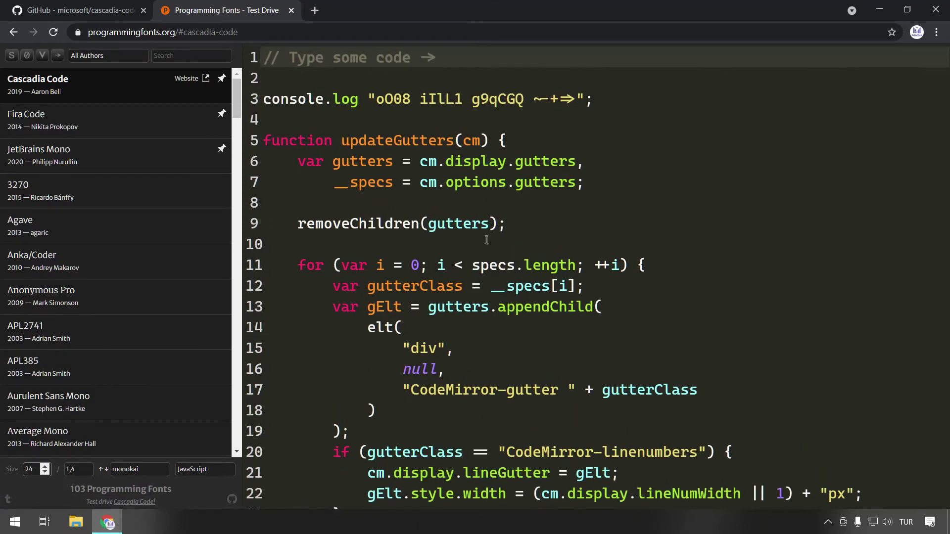
Increase the line height from 1,4 to 1,7.
{"action": "left_click", "coordinate": [497, 223]}
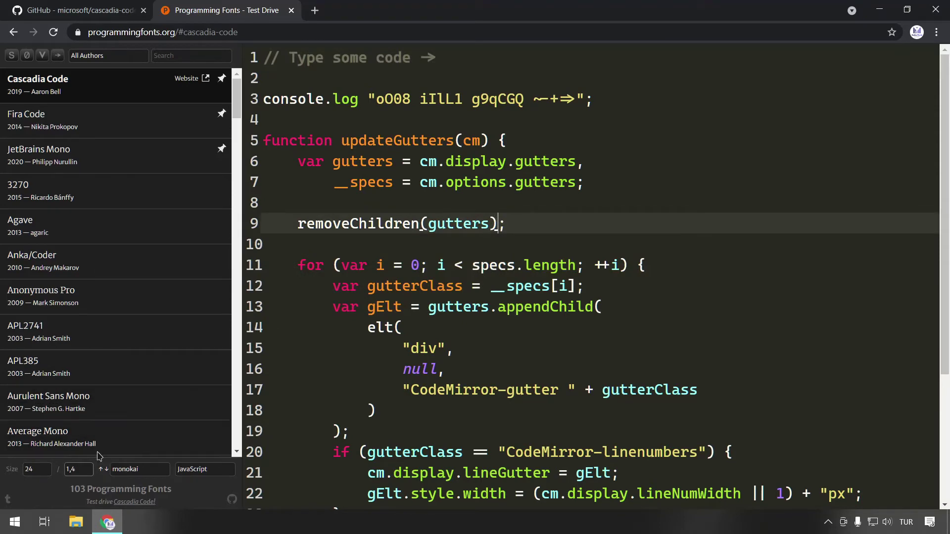
{"action": "left_click", "coordinate": [86, 467]}
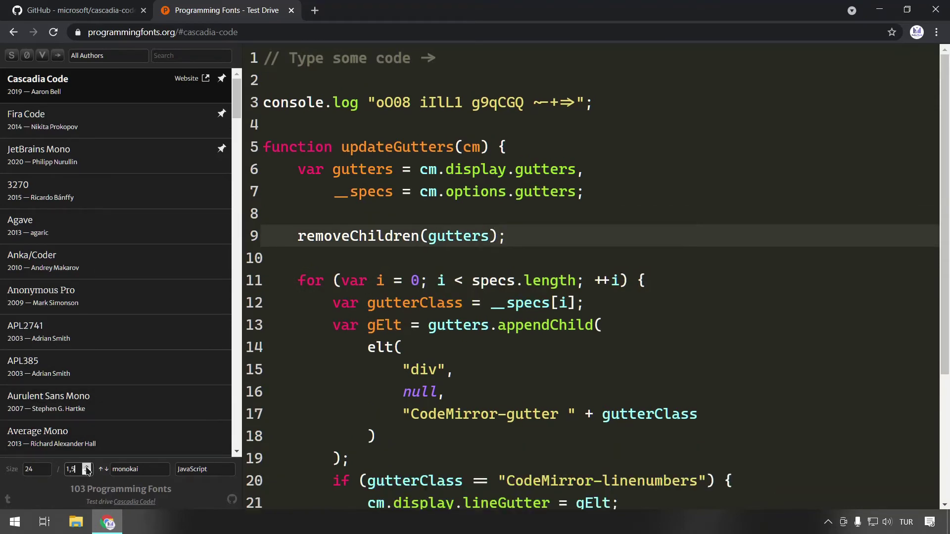
{"action": "left_click", "coordinate": [86, 467]}
{"action": "left_click", "coordinate": [86, 467]}
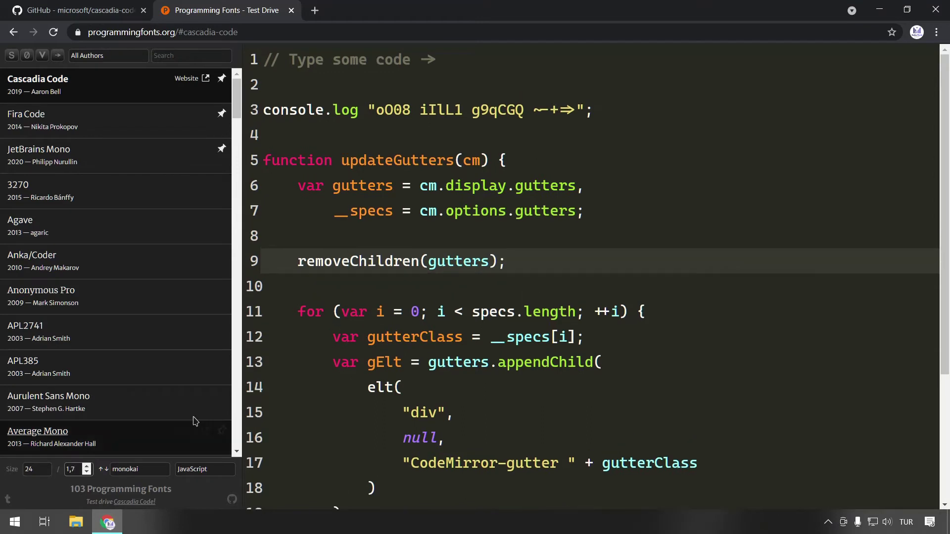
{"action": "left_click_drag", "start_coordinate": [394, 309], "coordinate": [427, 267]}
{"action": "left_click", "coordinate": [414, 282]}
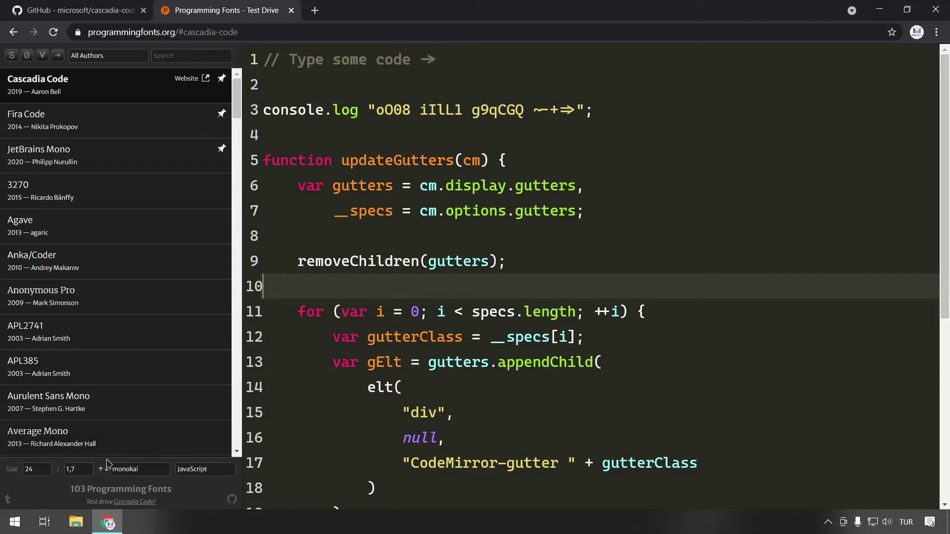
{"action": "double_click", "coordinate": [73, 467]}
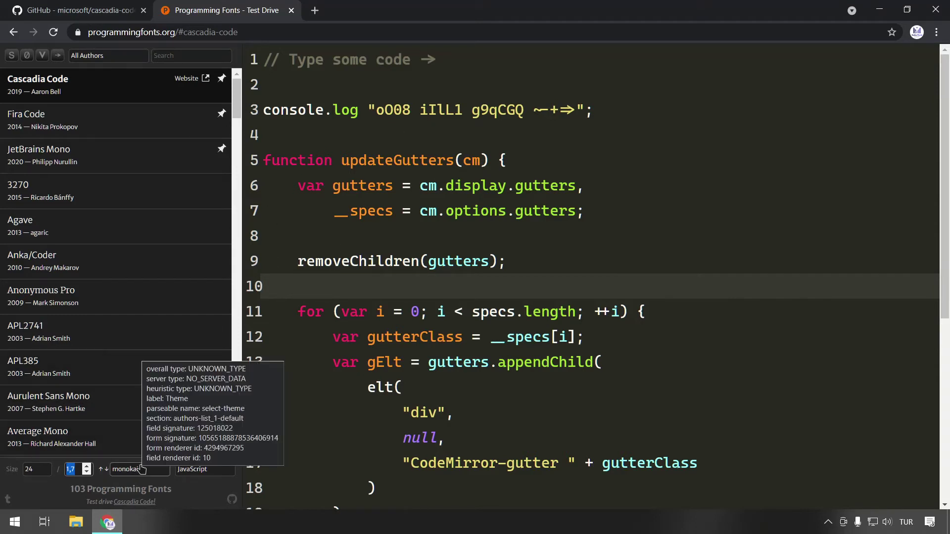
Inspect the code in developer tools, close the console drawer, and shrink the DevTools panel.
{"action": "right_click", "coordinate": [311, 449]}
{"action": "left_click", "coordinate": [326, 440]}
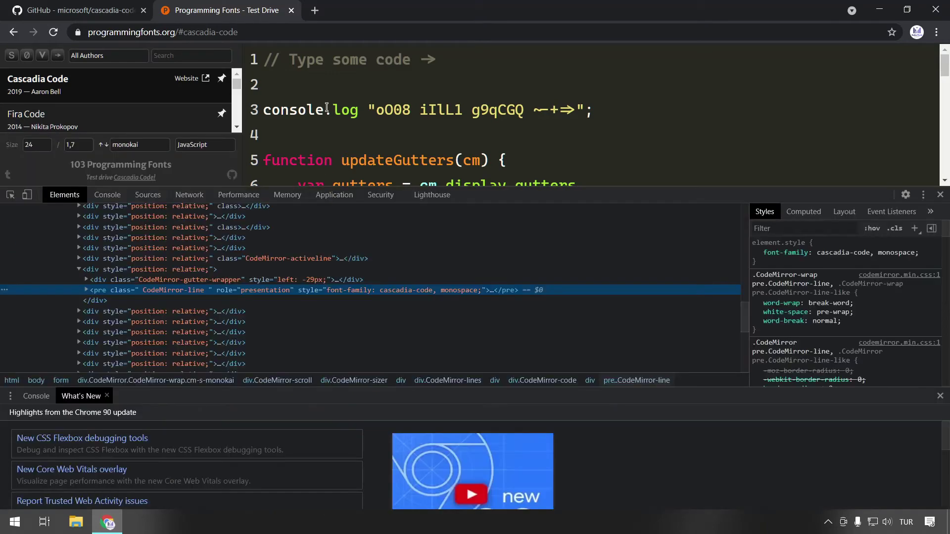
{"action": "left_click", "coordinate": [940, 396]}
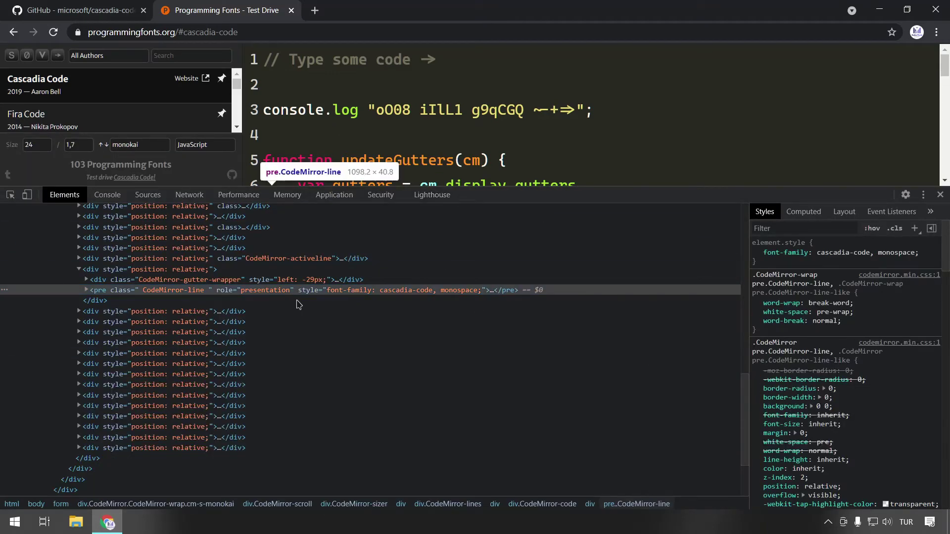
{"action": "scroll", "coordinate": [240, 294], "scroll_direction": "up", "scroll_amount": 3}
{"action": "scroll", "coordinate": [240, 295], "scroll_direction": "up", "scroll_amount": 2}
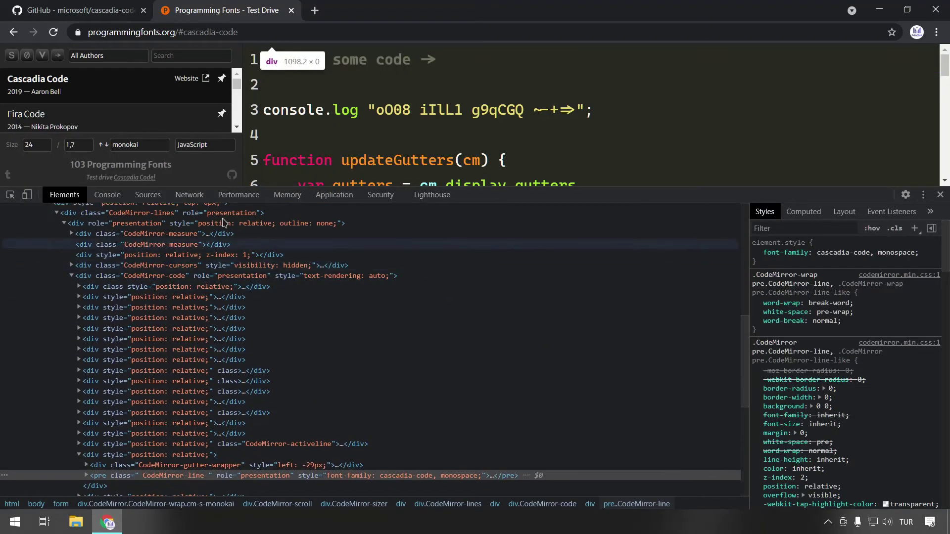
{"action": "left_click_drag", "start_coordinate": [577, 194], "coordinate": [577, 413]}
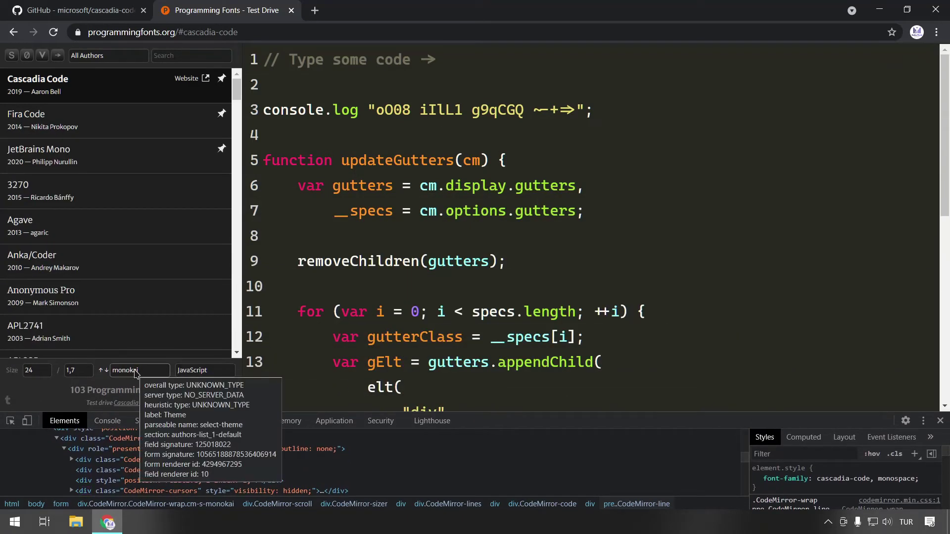
Try the base16-dark editor theme, then apply the dracula theme.
{"action": "left_click", "coordinate": [135, 371]}
{"action": "scroll", "coordinate": [149, 272], "scroll_direction": "up", "scroll_amount": 2}
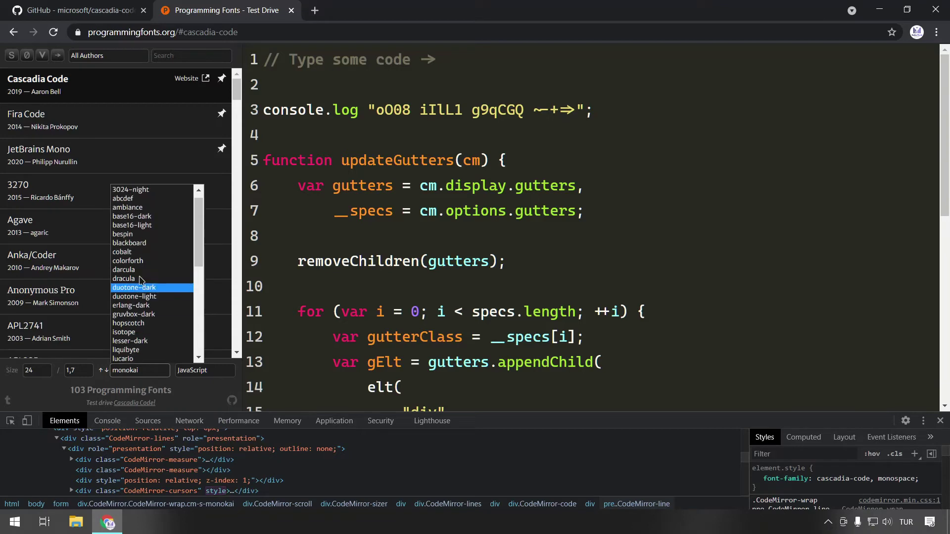
{"action": "left_click", "coordinate": [146, 224]}
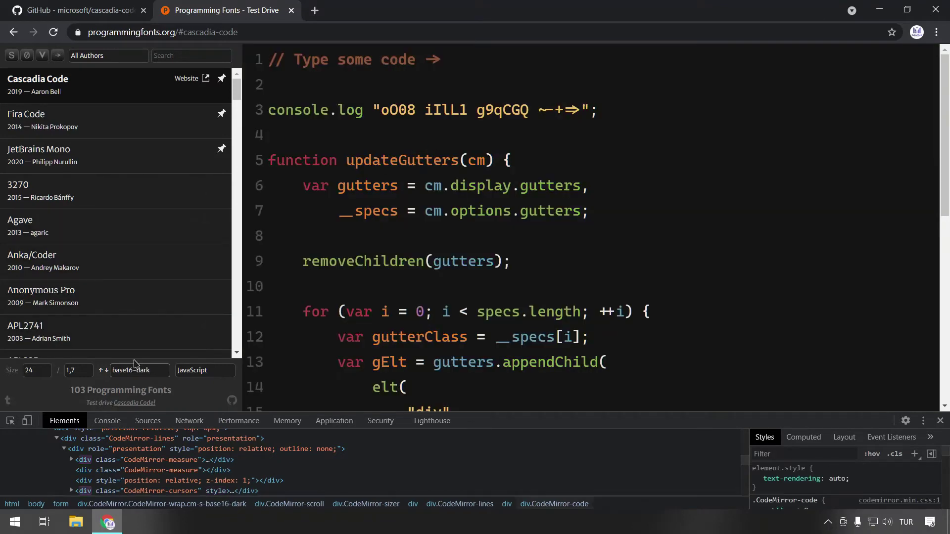
{"action": "left_click", "coordinate": [134, 369]}
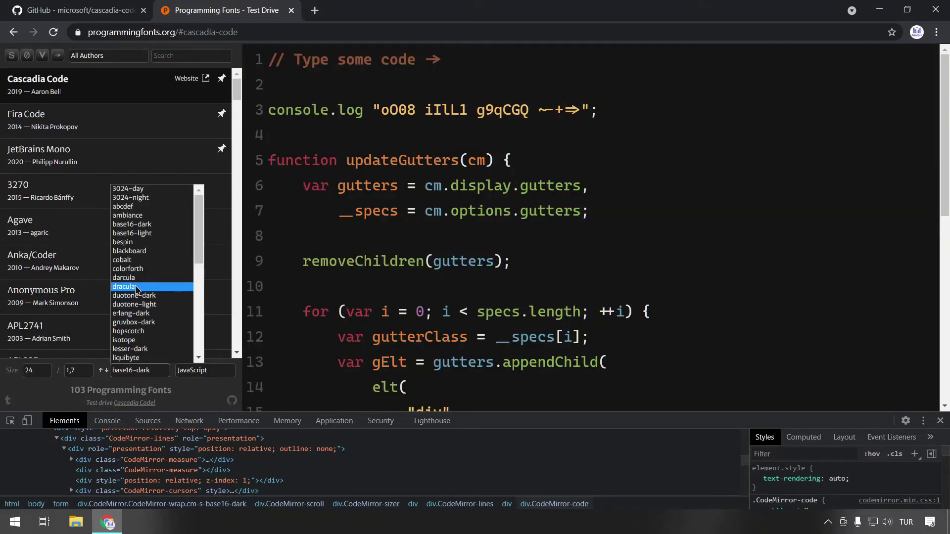
{"action": "left_click", "coordinate": [144, 287]}
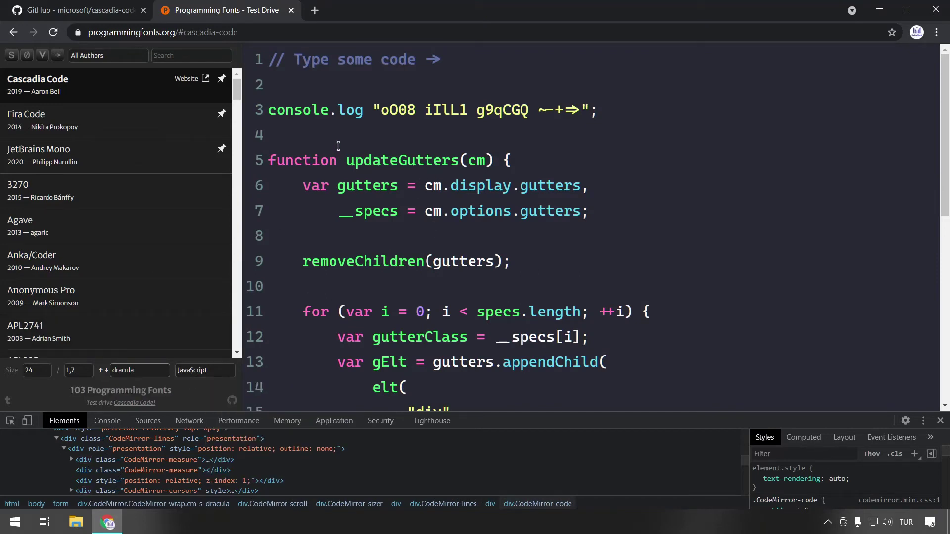
Set syntax highlighting to CSS and delete all of the sample code.
{"action": "left_click", "coordinate": [204, 370]}
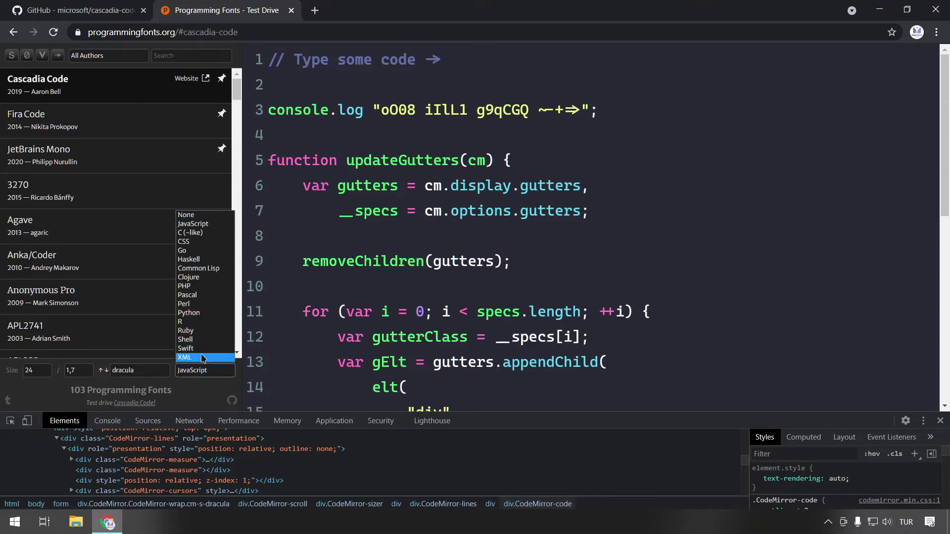
{"action": "left_click", "coordinate": [207, 242]}
{"action": "left_click", "coordinate": [372, 125]}
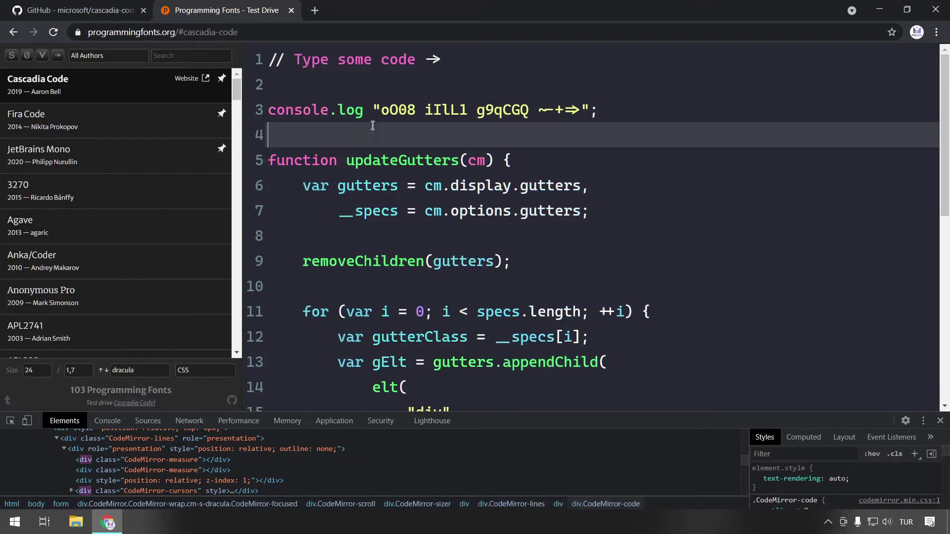
{"action": "key", "text": "ctrl+a"}
{"action": "key", "text": "BackSpace"}
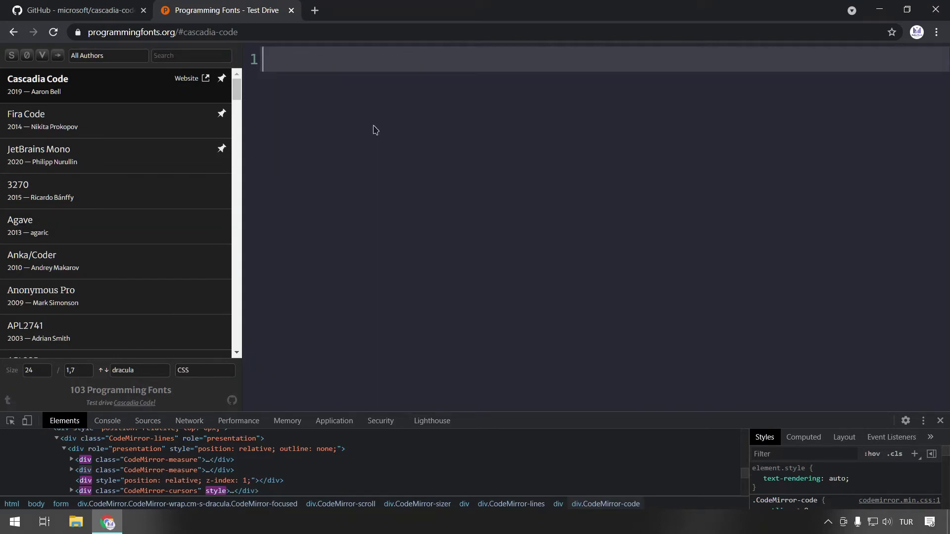
Launch Visual Studio 2019 from Start search and open the BlazorApp1 project.
{"action": "left_click", "coordinate": [19, 514]}
{"action": "type", "text": "vis"}
{"action": "key", "text": "Return"}
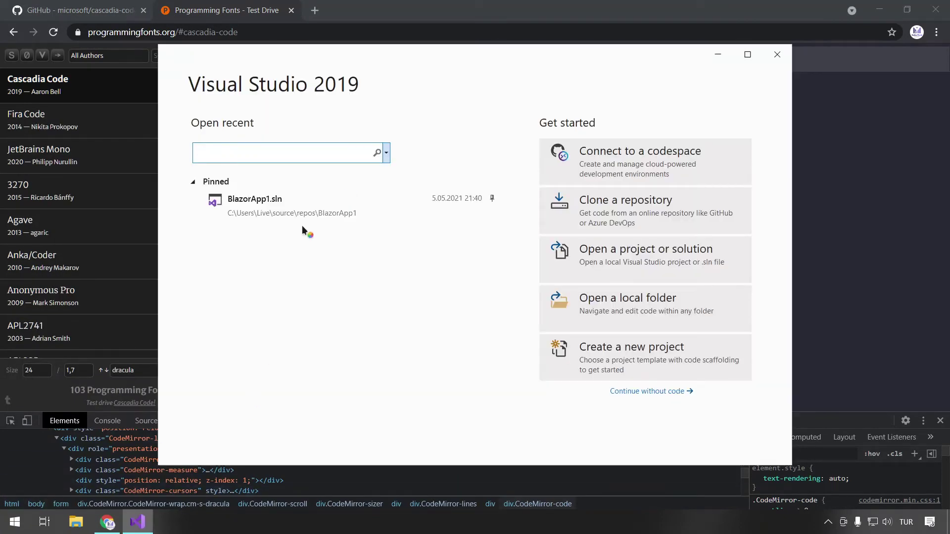
{"action": "left_click", "coordinate": [303, 218]}
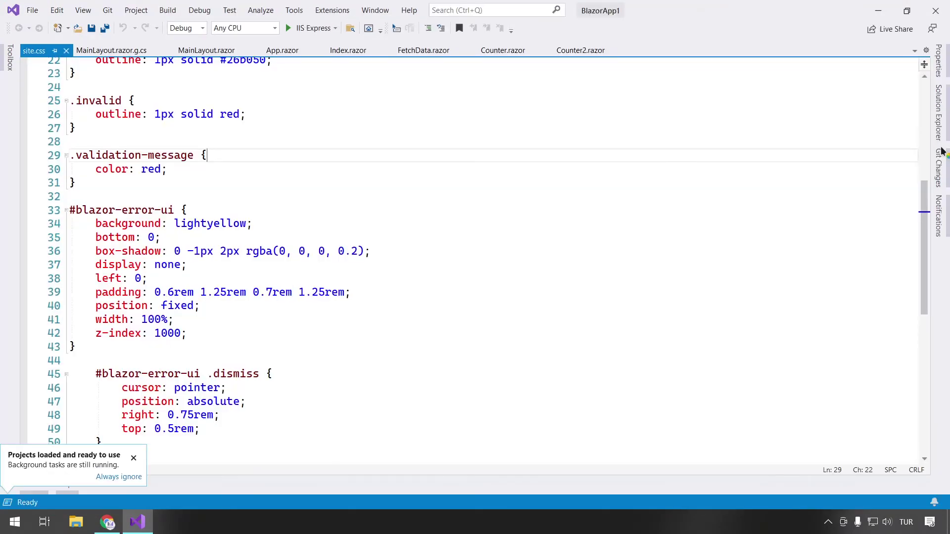
Copy the whole site.css stylesheet and paste it into the font test editor.
{"action": "left_click", "coordinate": [254, 144]}
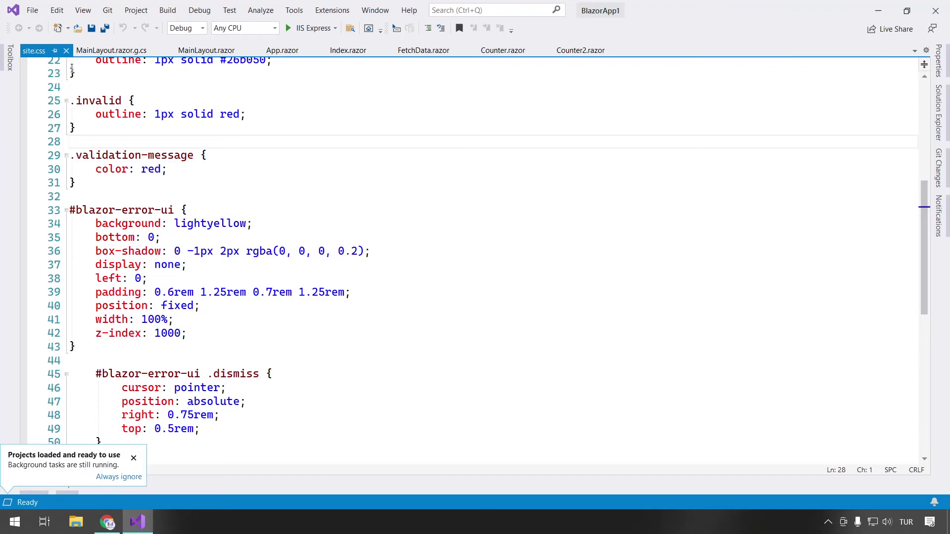
{"action": "key", "text": "ctrl+a"}
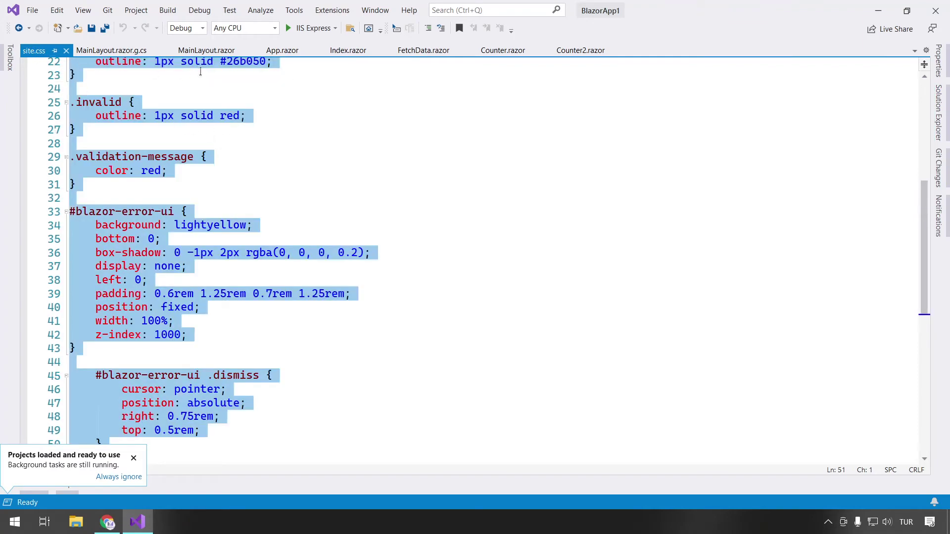
{"action": "left_click", "coordinate": [878, 10]}
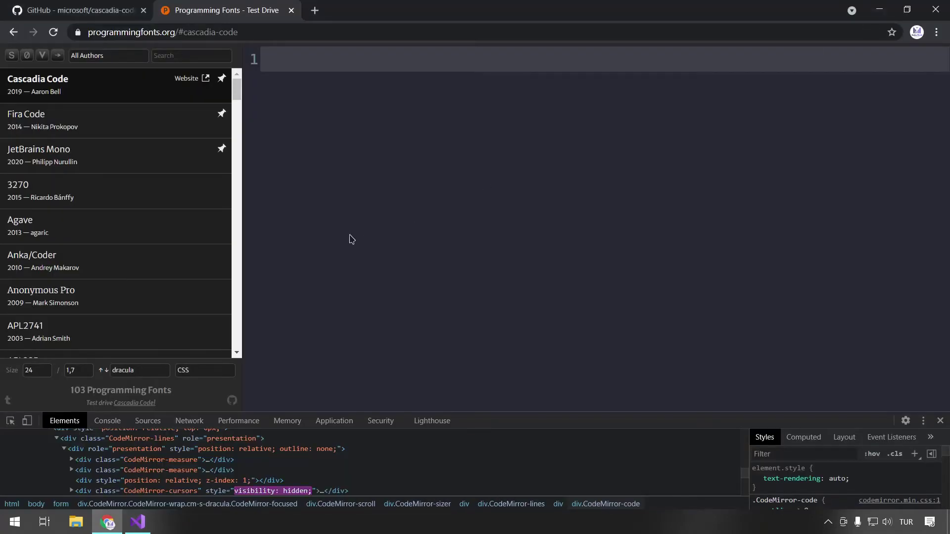
{"action": "key", "text": "ctrl+v"}
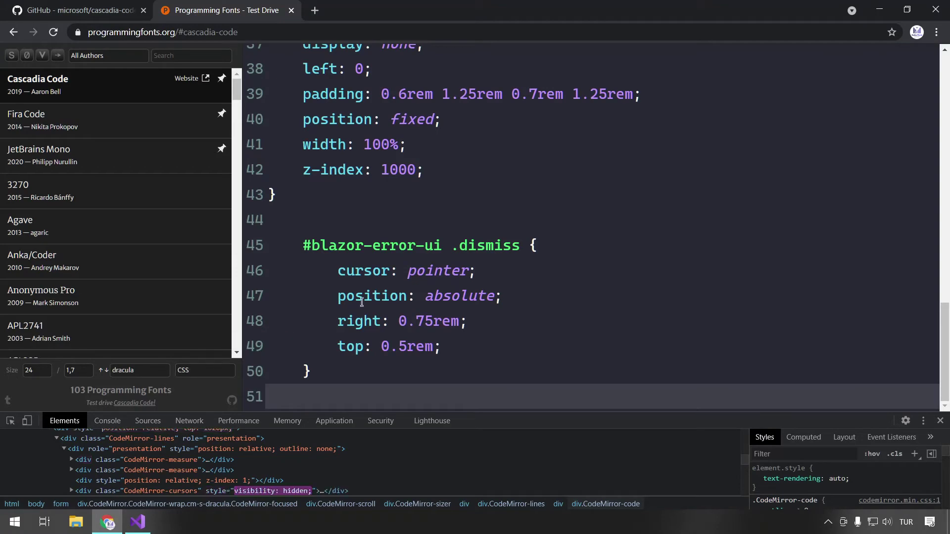
Lower the code font size to 20.
{"action": "scroll", "coordinate": [366, 312], "scroll_direction": "up", "scroll_amount": 7}
{"action": "scroll", "coordinate": [366, 312], "scroll_direction": "up", "scroll_amount": 4}
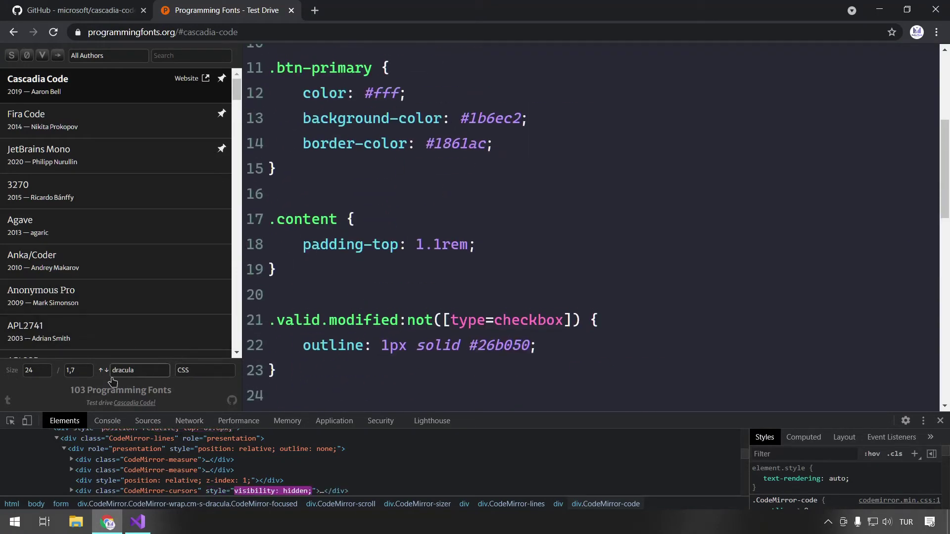
{"action": "left_click", "coordinate": [45, 373]}
{"action": "left_click", "coordinate": [44, 373]}
{"action": "left_click", "coordinate": [44, 373]}
{"action": "left_click", "coordinate": [45, 373]}
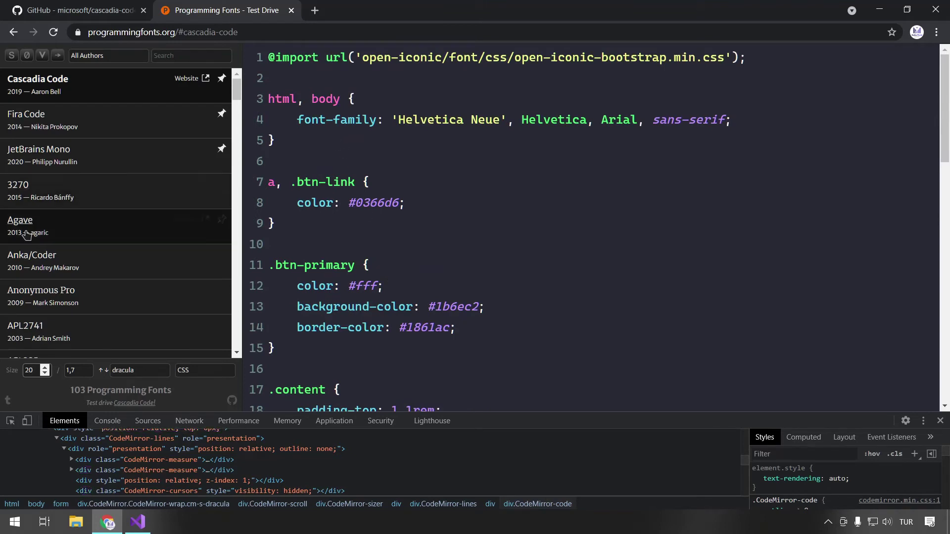
Compare the CSS preview in Fira Code, JetBrains Mono and Cascadia Code.
{"action": "left_click", "coordinate": [42, 120]}
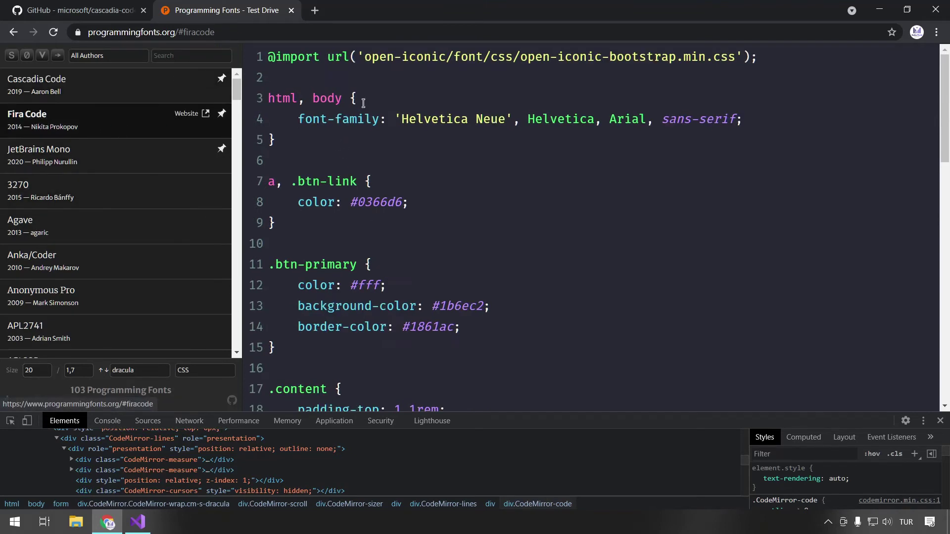
{"action": "left_click", "coordinate": [30, 155]}
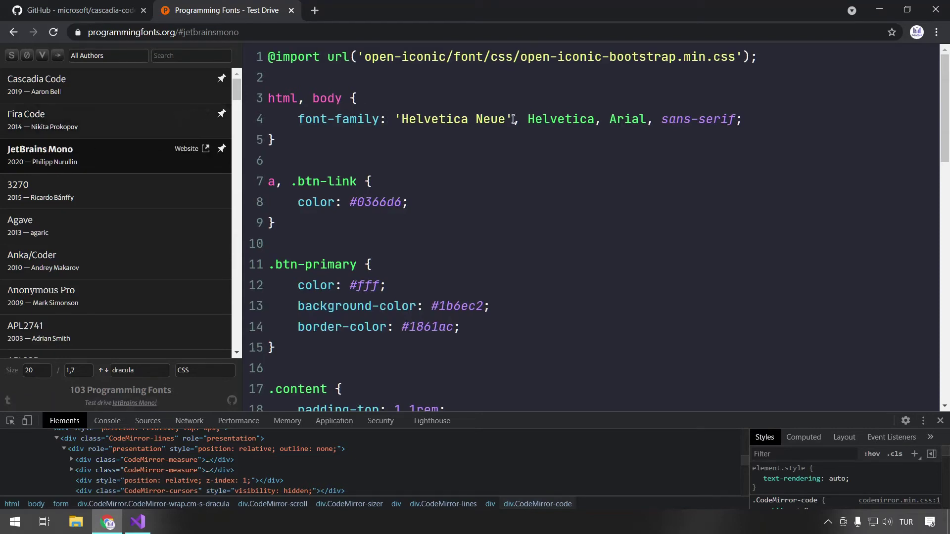
{"action": "left_click", "coordinate": [79, 127]}
{"action": "left_click", "coordinate": [76, 92]}
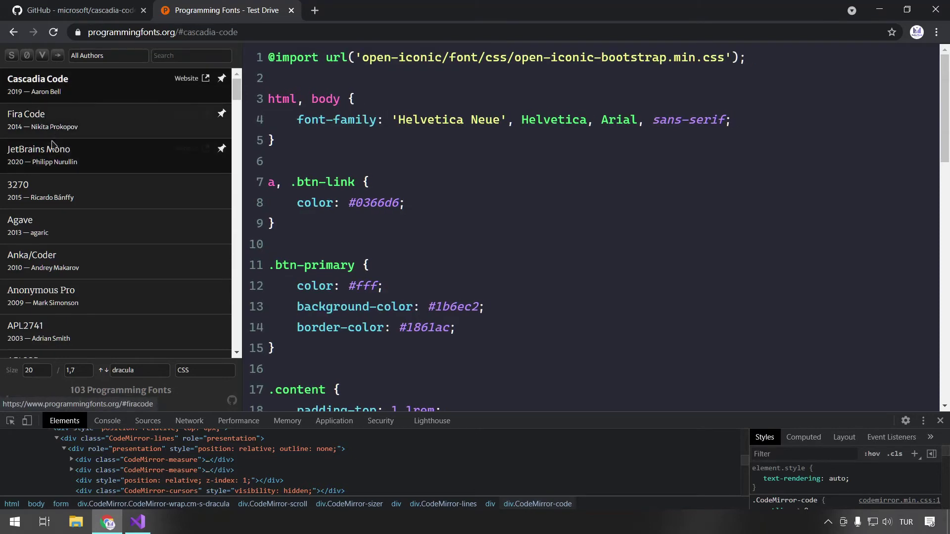
{"action": "key", "text": "Down"}
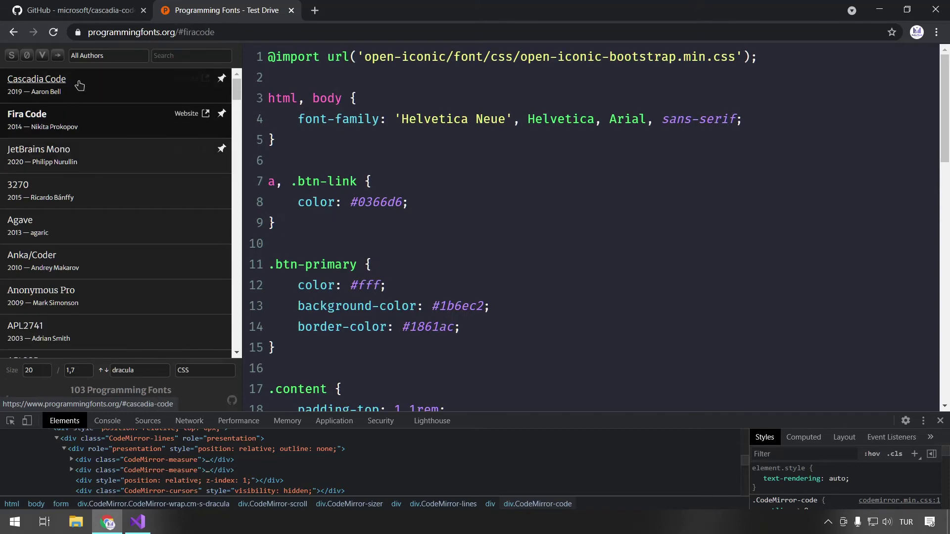
{"action": "key", "text": "Up"}
Settle on JetBrains Mono, close the developer tools, and open the GitHub repository in a new tab.
{"action": "left_click", "coordinate": [63, 150]}
{"action": "left_click", "coordinate": [57, 123]}
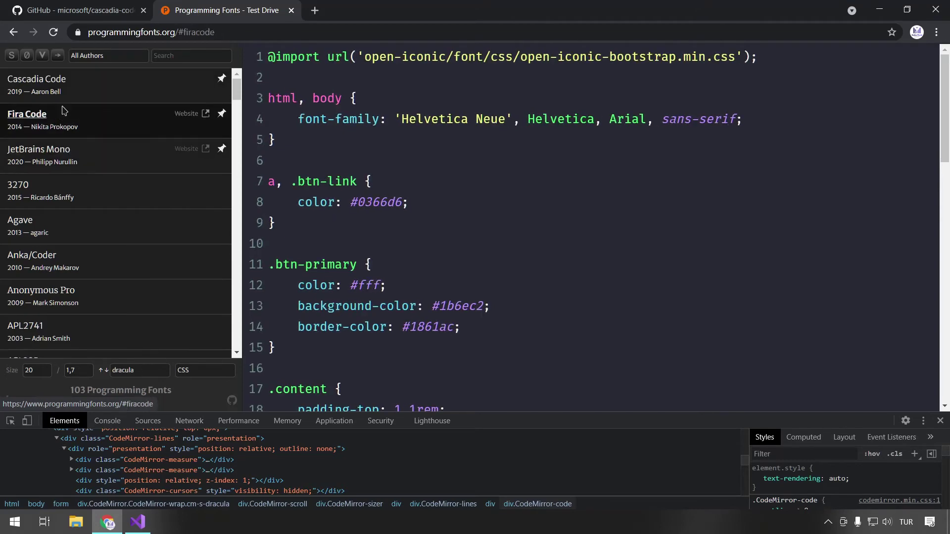
{"action": "left_click", "coordinate": [82, 89]}
{"action": "left_click", "coordinate": [67, 126]}
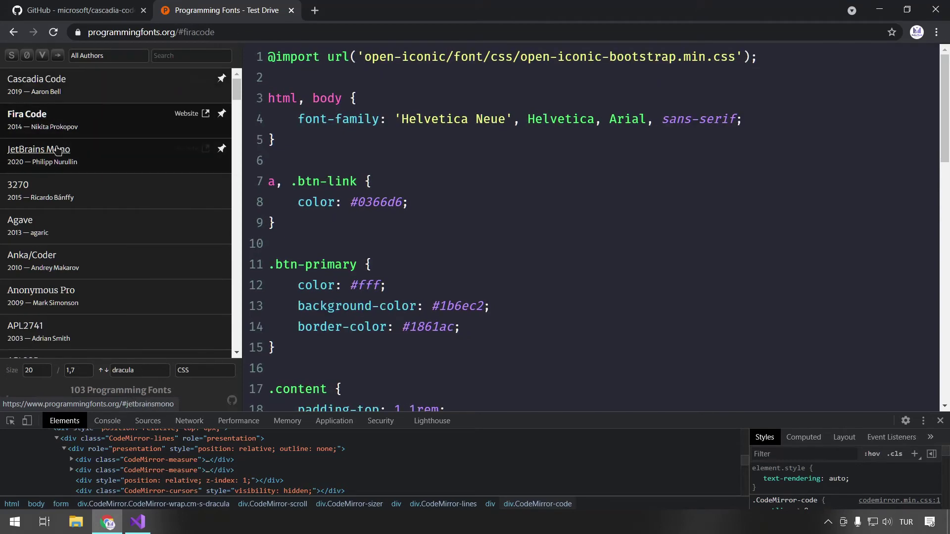
{"action": "left_click", "coordinate": [62, 150]}
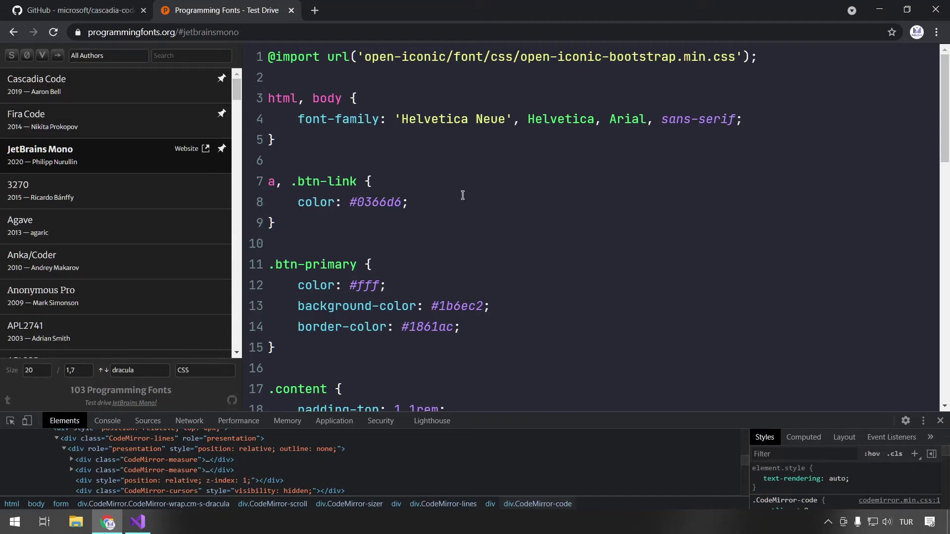
{"action": "key", "text": "F12"}
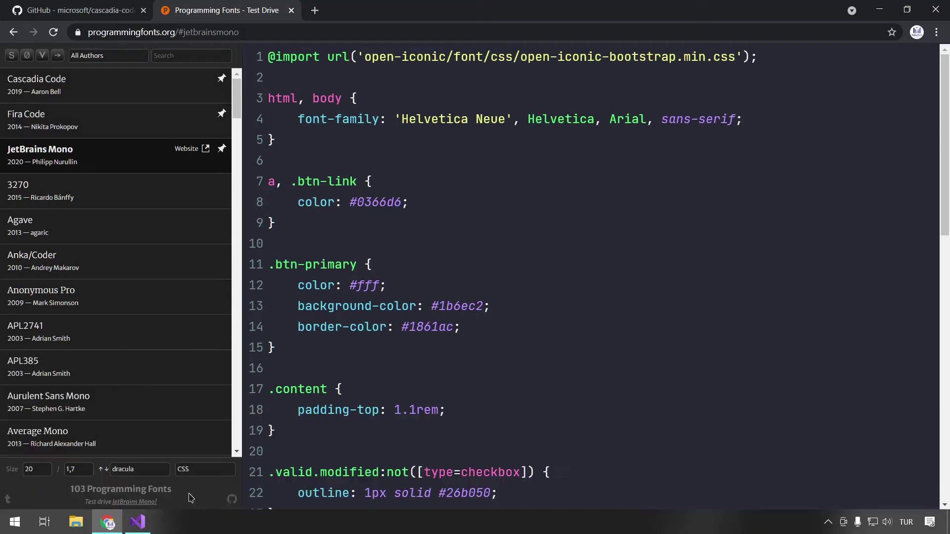
{"action": "middle_click", "coordinate": [232, 501]}
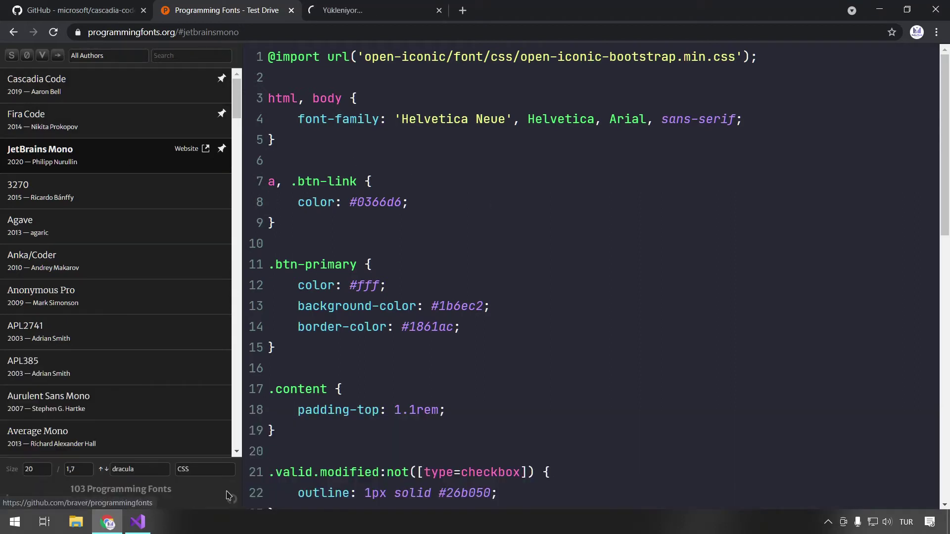
{"action": "left_click", "coordinate": [348, 10]}
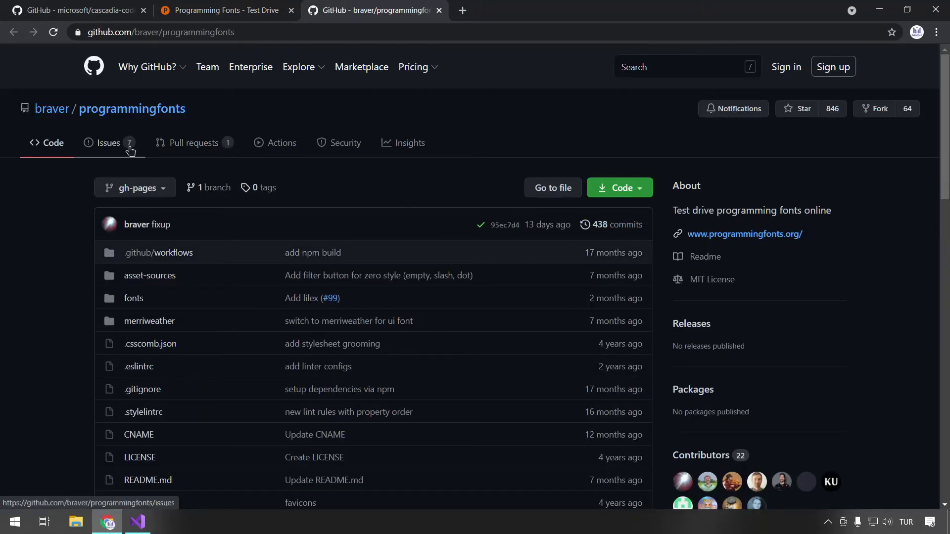
{"action": "scroll", "coordinate": [307, 305], "scroll_direction": "down", "scroll_amount": 3}
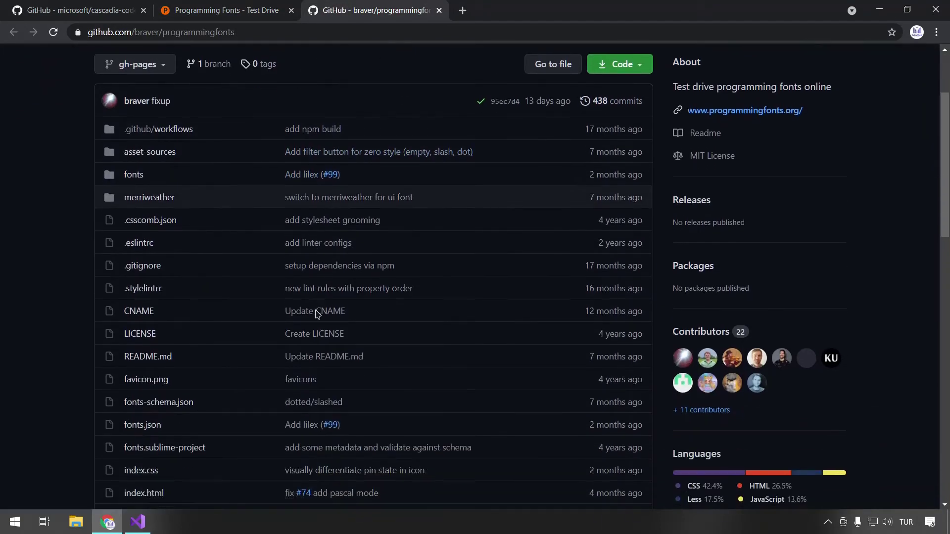
{"action": "scroll", "coordinate": [475, 226], "scroll_direction": "up", "scroll_amount": 3}
{"action": "scroll", "coordinate": [591, 309], "scroll_direction": "down", "scroll_amount": 5}
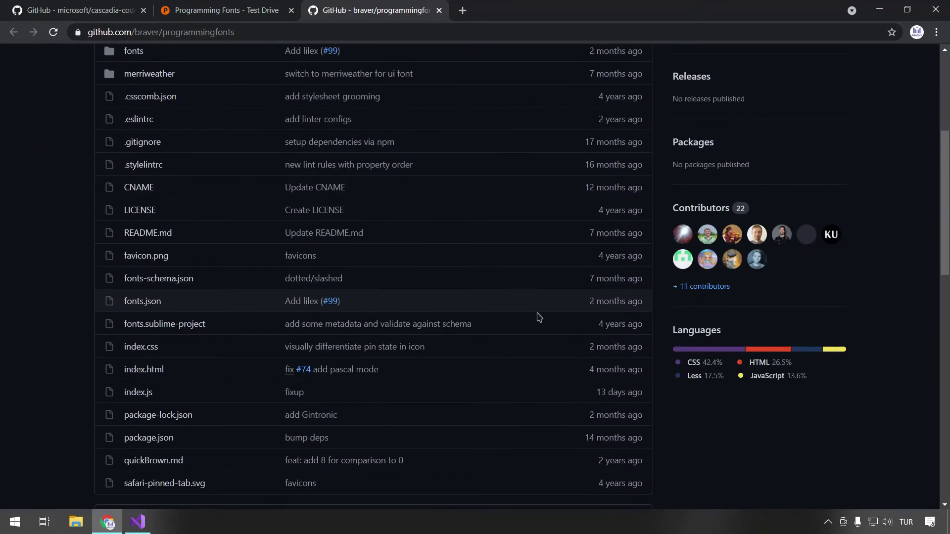
{"action": "scroll", "coordinate": [333, 360], "scroll_direction": "down", "scroll_amount": 5}
{"action": "scroll", "coordinate": [296, 363], "scroll_direction": "down", "scroll_amount": 5}
{"action": "scroll", "coordinate": [295, 362], "scroll_direction": "down", "scroll_amount": 2}
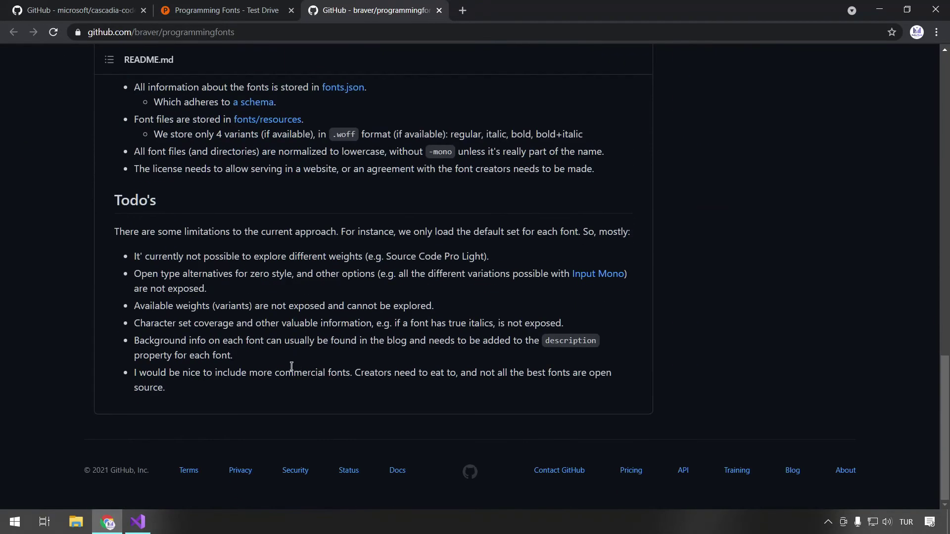
{"action": "scroll", "coordinate": [275, 378], "scroll_direction": "up", "scroll_amount": 5}
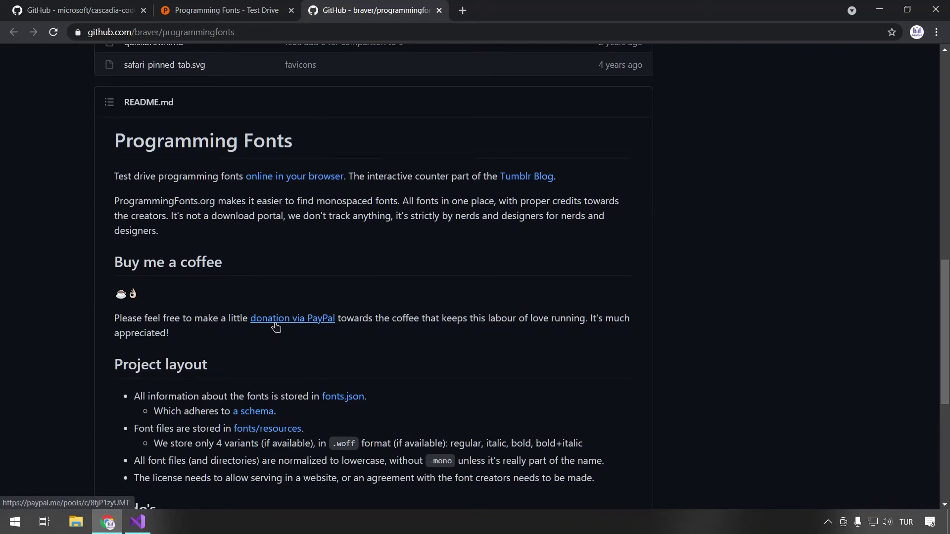
{"action": "scroll", "coordinate": [277, 326], "scroll_direction": "up", "scroll_amount": 5}
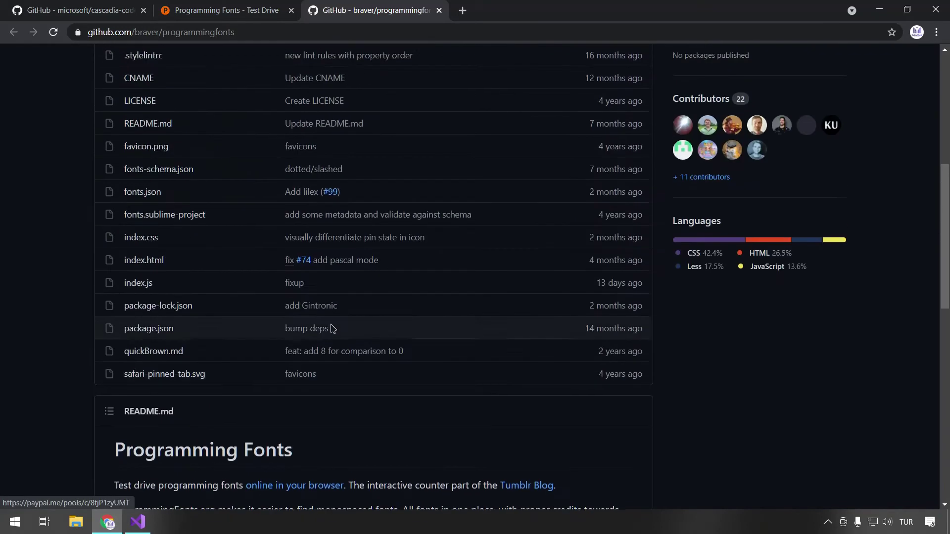
{"action": "key", "text": "ctrl+w"}
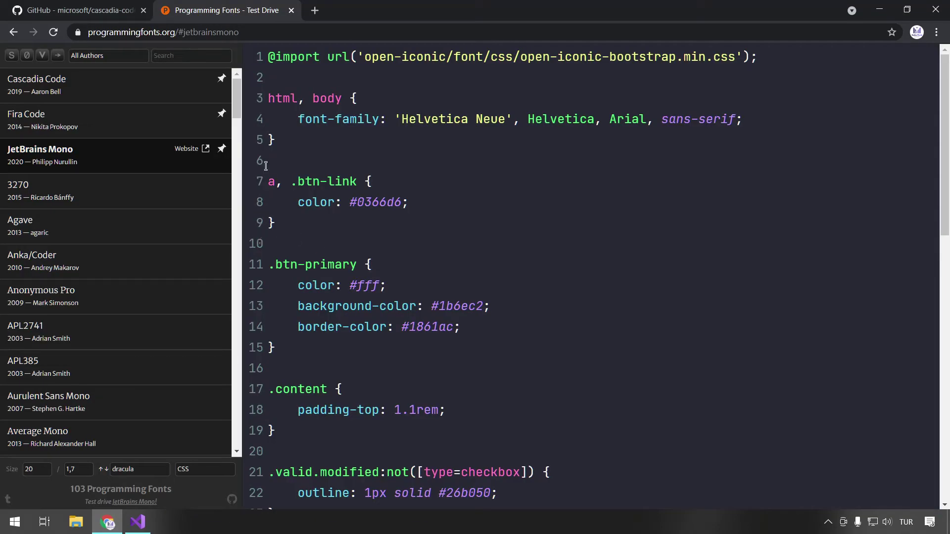
Select and place the caret across lines 3–9 of the JetBrains Mono CSS preview, then open a new tab.
{"action": "left_click", "coordinate": [276, 140]}
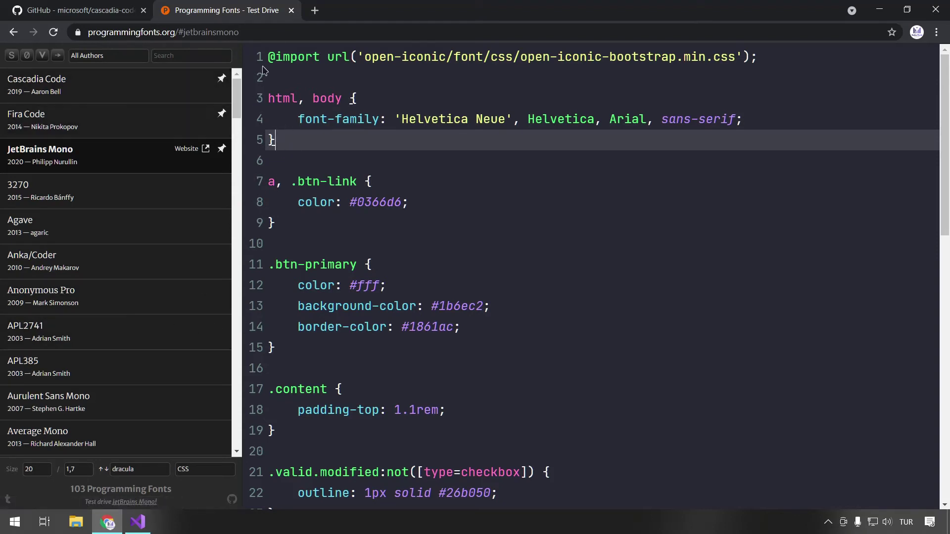
{"action": "left_click_drag", "start_coordinate": [233, 93], "coordinate": [235, 109]}
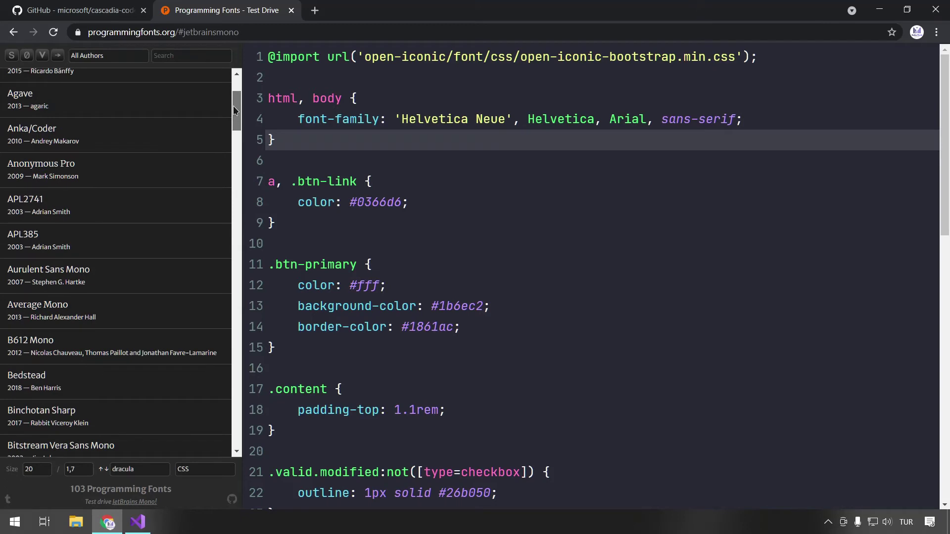
{"action": "left_click_drag", "start_coordinate": [235, 109], "coordinate": [235, 116]}
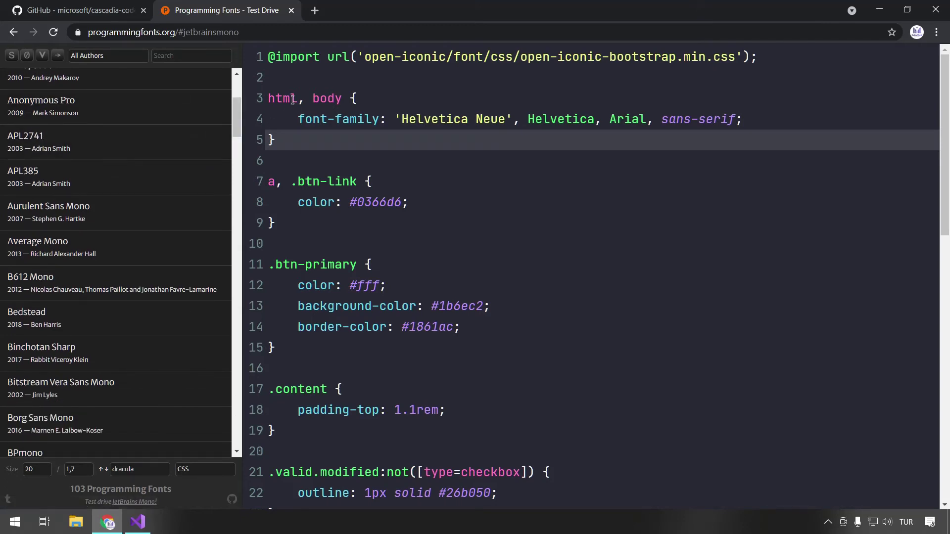
{"action": "left_click_drag", "start_coordinate": [327, 99], "coordinate": [337, 119]}
{"action": "left_click_drag", "start_coordinate": [269, 181], "coordinate": [336, 203]}
{"action": "left_click", "coordinate": [338, 205]}
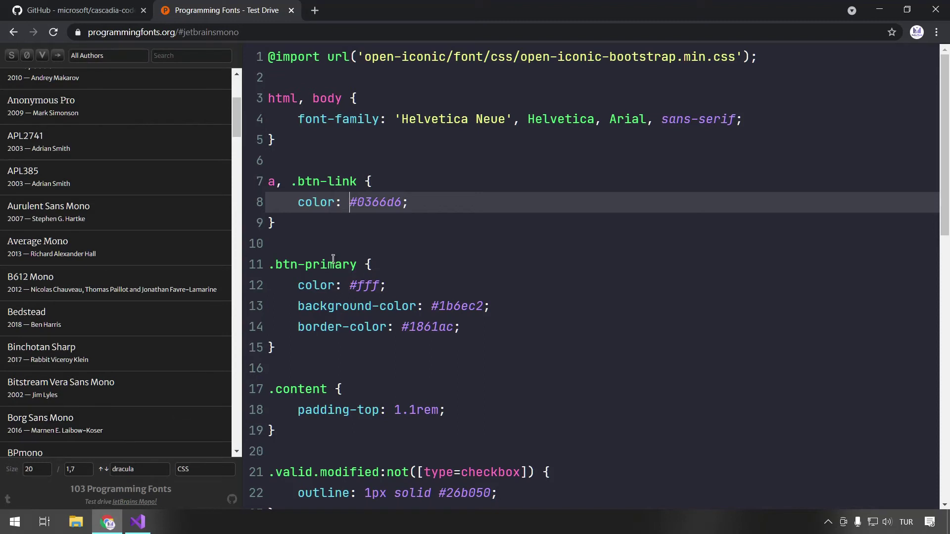
{"action": "left_click", "coordinate": [306, 223]}
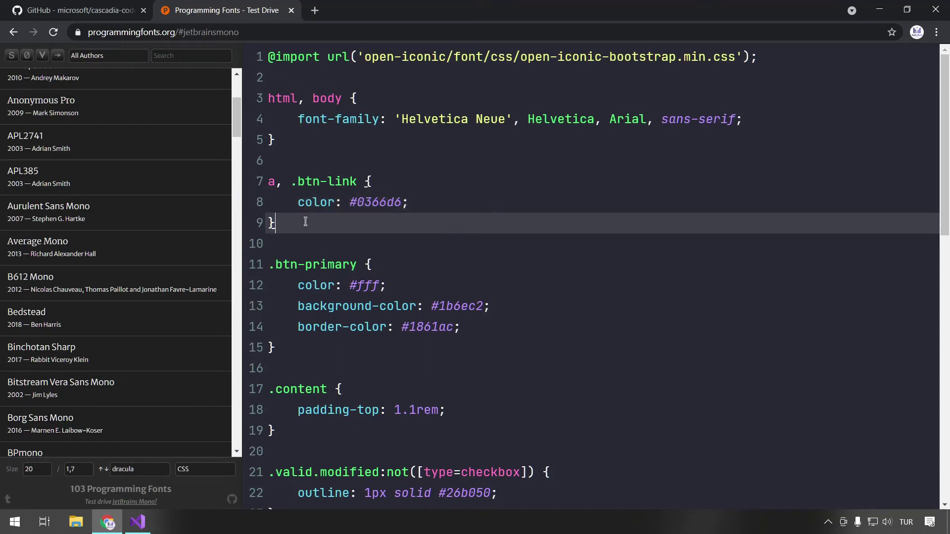
{"action": "left_click", "coordinate": [298, 131]}
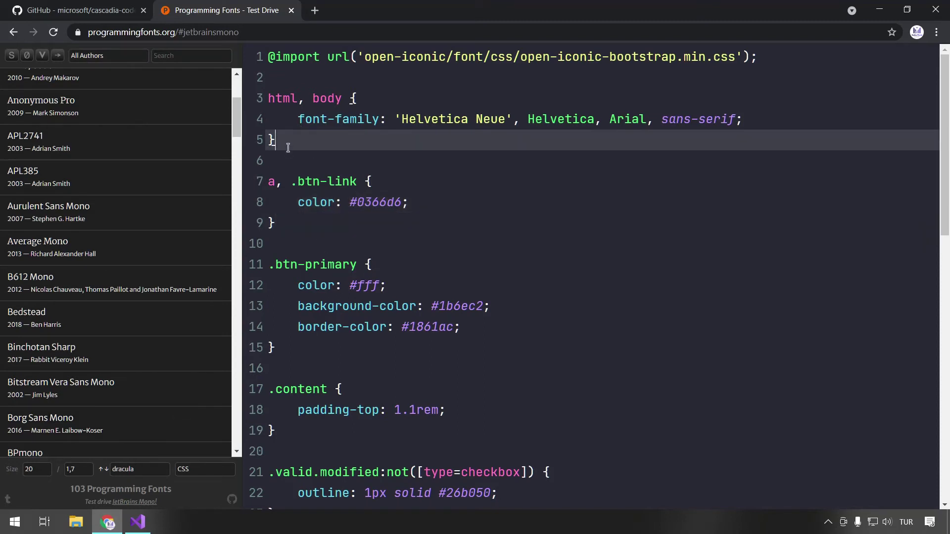
{"action": "key", "text": "ctrl+t"}
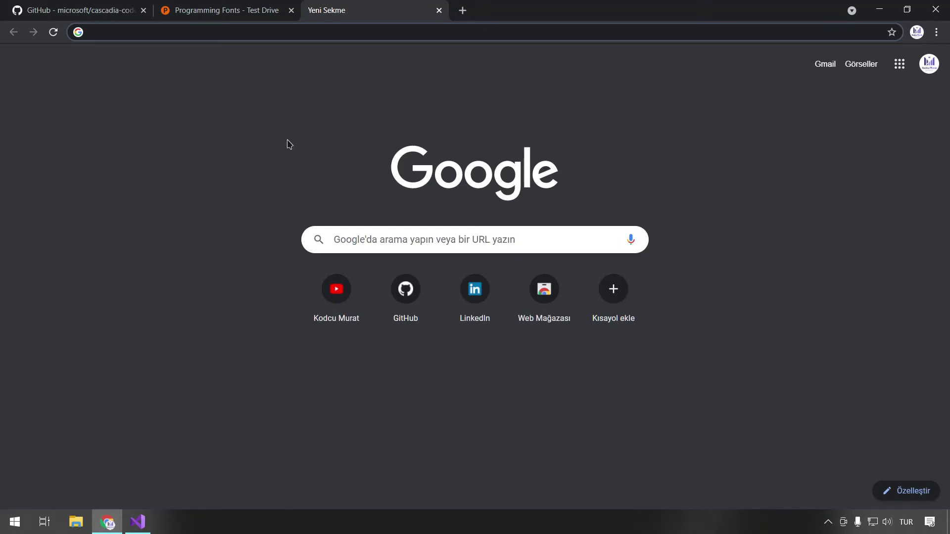
Search Google for 'developer font tavsiyeleri' and open the muratoner.net font recommendations article.
{"action": "type", "text": "muratoner"}
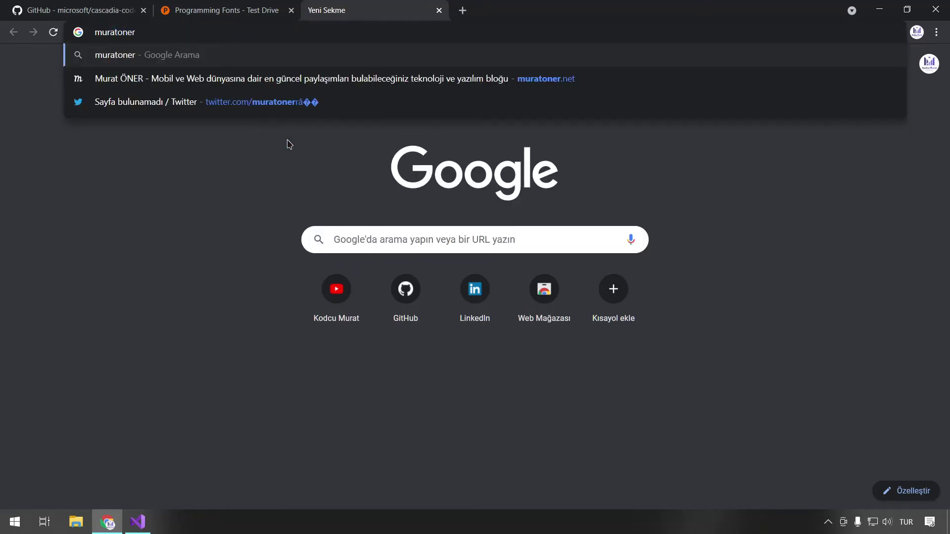
{"action": "type", "text": ".net"}
{"action": "key", "text": "Home"}
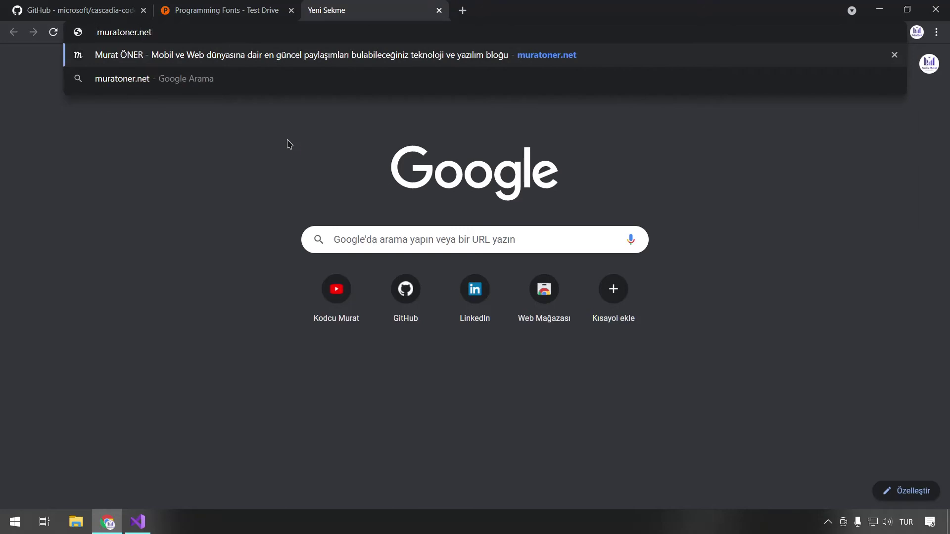
{"action": "type", "text": "developer font tavsiyeleri"}
{"action": "key", "text": "ctrl+shift+Right"}
{"action": "key", "text": "ctrl+shift+Right"}
{"action": "key", "text": "ctrl+shift+Right"}
{"action": "key", "text": "BackSpace"}
{"action": "key", "text": "Return"}
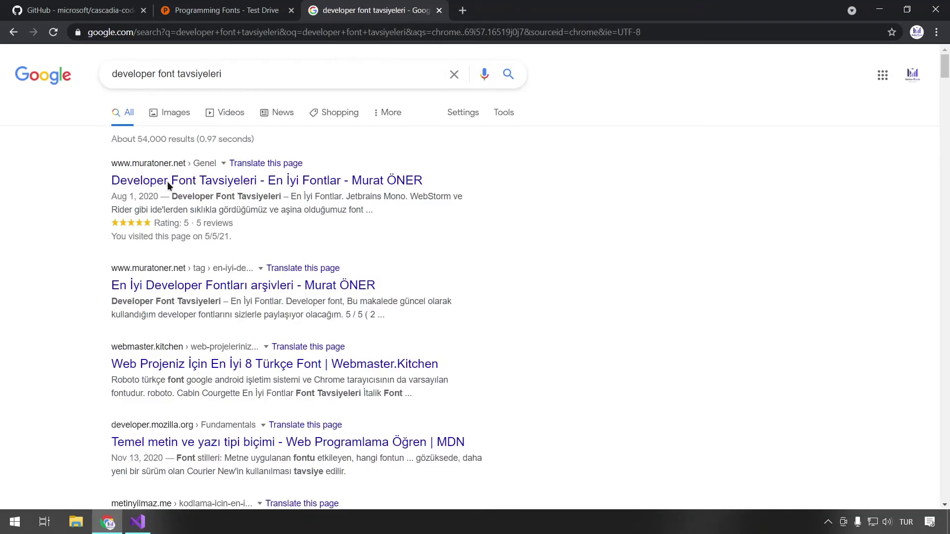
{"action": "left_click", "coordinate": [167, 182]}
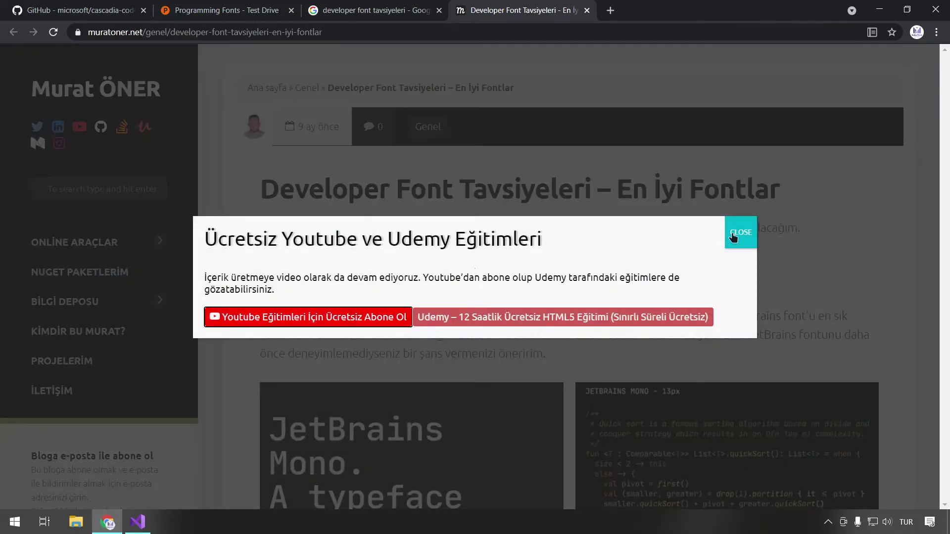
Dismiss the YouTube/Udemy popup and scroll down into the article's font recommendations.
{"action": "left_click", "coordinate": [733, 236]}
{"action": "scroll", "coordinate": [326, 137], "scroll_direction": "down", "scroll_amount": 3}
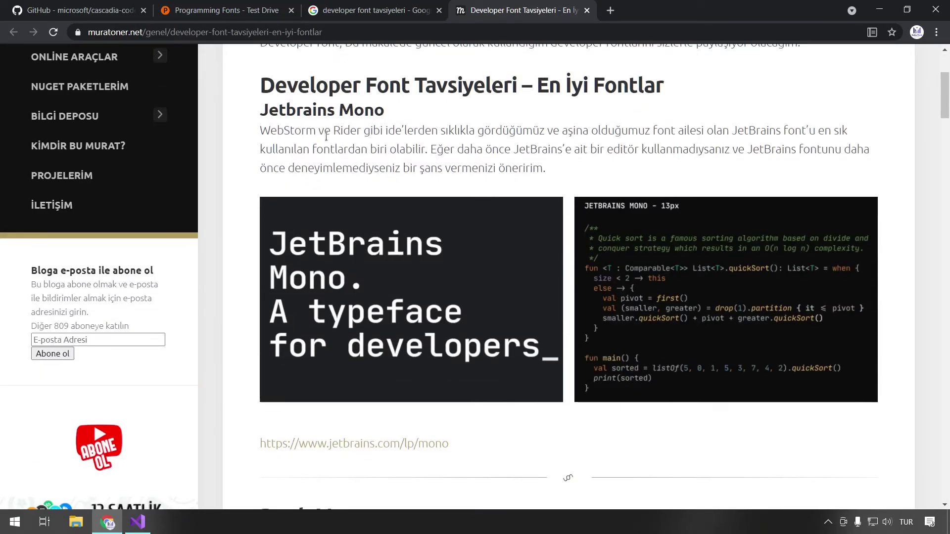
{"action": "scroll", "coordinate": [535, 274], "scroll_direction": "down", "scroll_amount": 4}
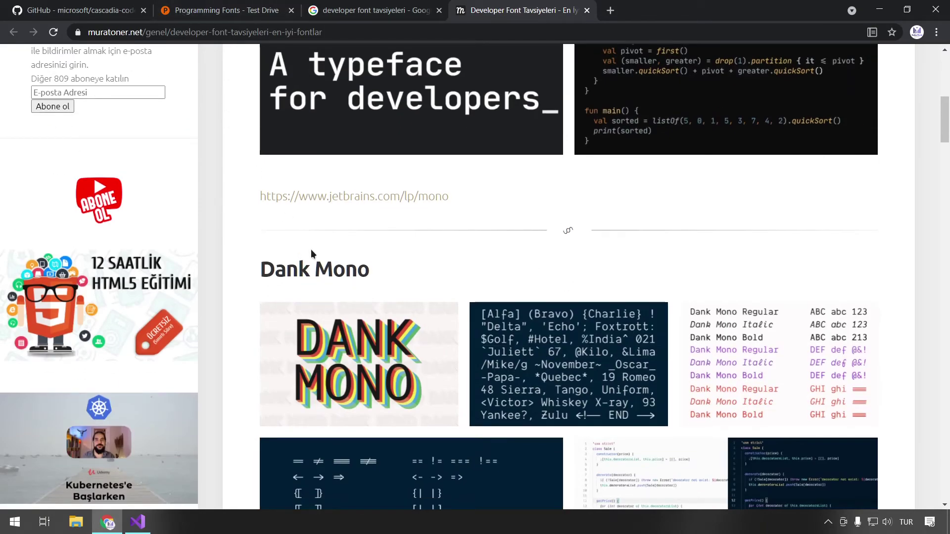
{"action": "scroll", "coordinate": [304, 245], "scroll_direction": "down", "scroll_amount": 1}
{"action": "scroll", "coordinate": [303, 245], "scroll_direction": "down", "scroll_amount": 4}
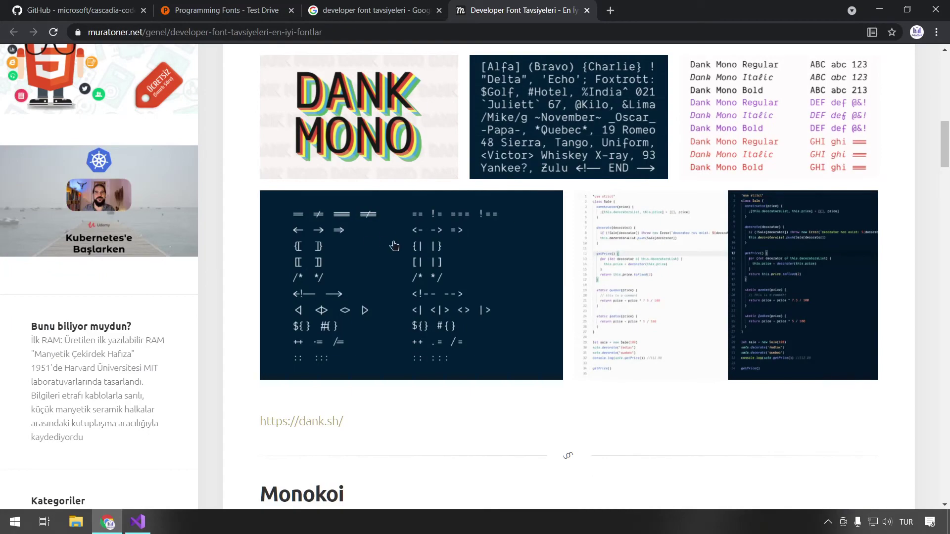
{"action": "scroll", "coordinate": [395, 248], "scroll_direction": "up", "scroll_amount": 2}
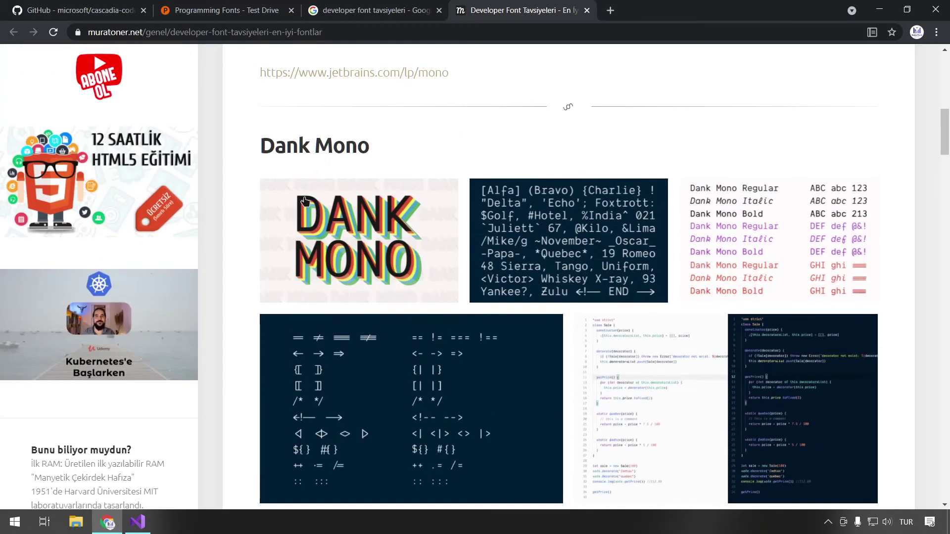
{"action": "scroll", "coordinate": [332, 152], "scroll_direction": "down", "scroll_amount": 2}
{"action": "scroll", "coordinate": [346, 198], "scroll_direction": "down", "scroll_amount": 2}
{"action": "scroll", "coordinate": [365, 232], "scroll_direction": "down", "scroll_amount": 5}
{"action": "scroll", "coordinate": [301, 168], "scroll_direction": "up", "scroll_amount": 1}
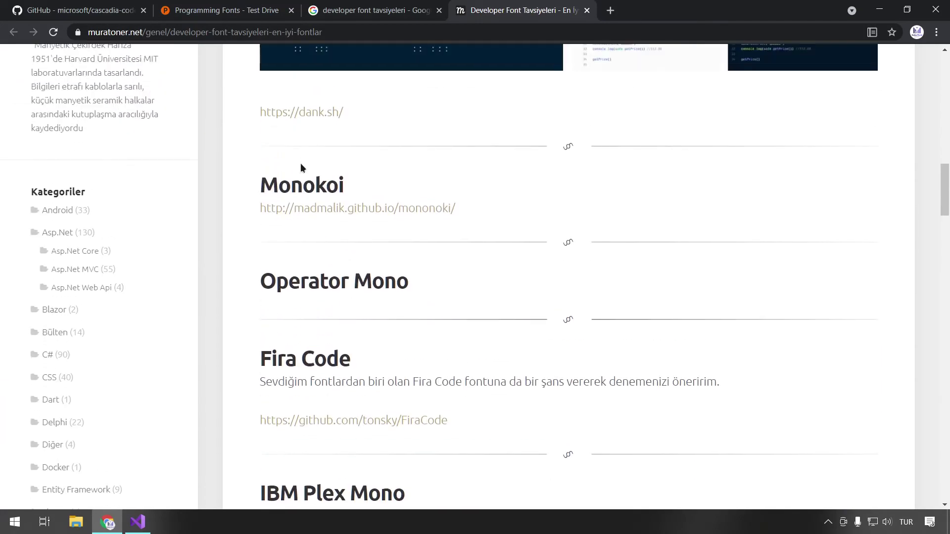
Highlight the Monokoi, Operator Mono and IBM Plex Mono headings while reading.
{"action": "double_click", "coordinate": [293, 183]}
{"action": "triple_click", "coordinate": [363, 276]}
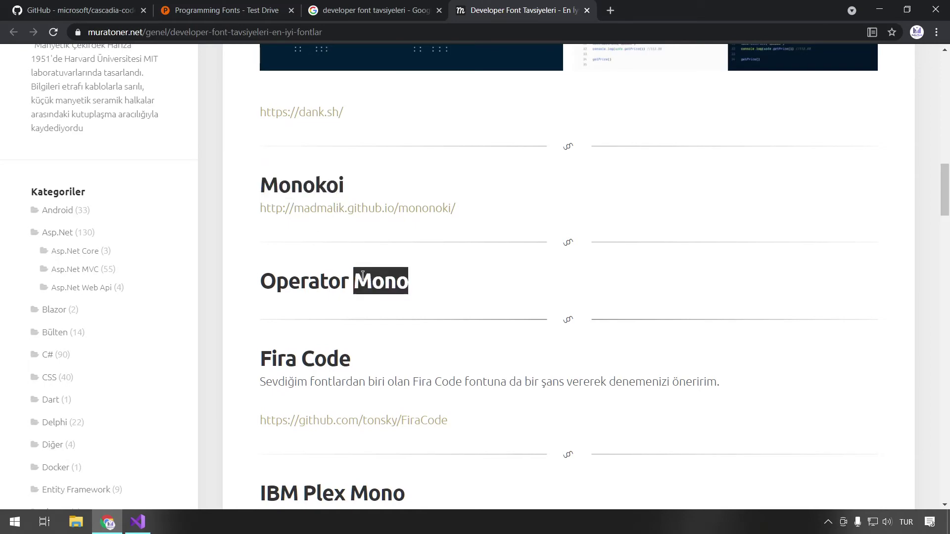
{"action": "scroll", "coordinate": [366, 278], "scroll_direction": "down", "scroll_amount": 4}
{"action": "triple_click", "coordinate": [296, 251]}
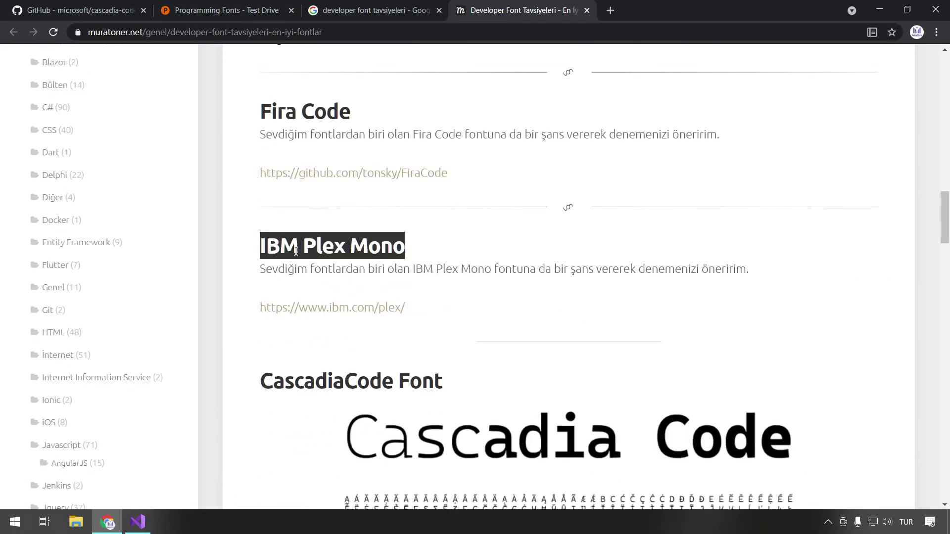
{"action": "double_click", "coordinate": [407, 253]}
{"action": "left_click_drag", "start_coordinate": [406, 254], "coordinate": [259, 245]}
{"action": "left_click", "coordinate": [259, 245]}
{"action": "scroll", "coordinate": [262, 246], "scroll_direction": "down", "scroll_amount": 6}
{"action": "scroll", "coordinate": [277, 241], "scroll_direction": "up", "scroll_amount": 1}
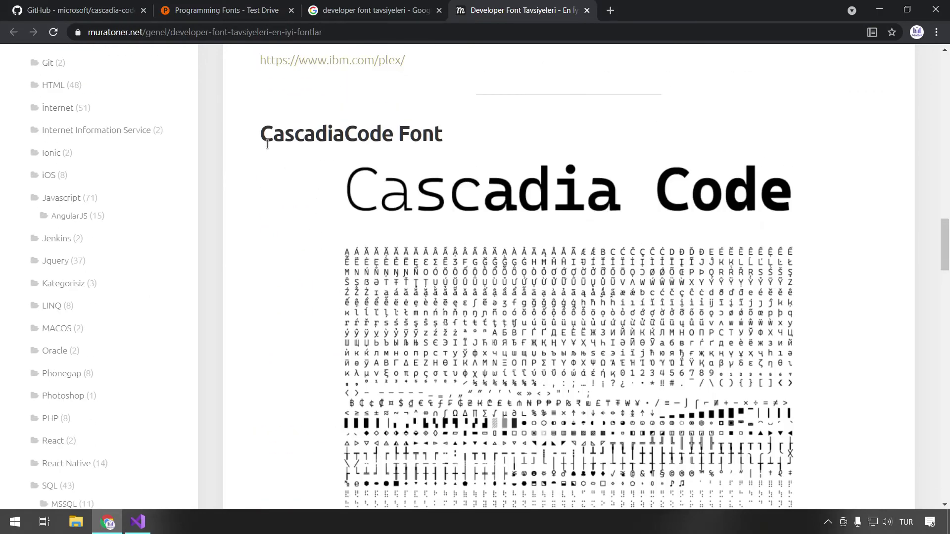
Highlight the Cascadia Code heading, read past it, and select the article's web address.
{"action": "left_click_drag", "start_coordinate": [268, 144], "coordinate": [375, 148]}
{"action": "left_click", "coordinate": [377, 150]}
{"action": "scroll", "coordinate": [391, 235], "scroll_direction": "down", "scroll_amount": 2}
{"action": "scroll", "coordinate": [392, 235], "scroll_direction": "down", "scroll_amount": 3}
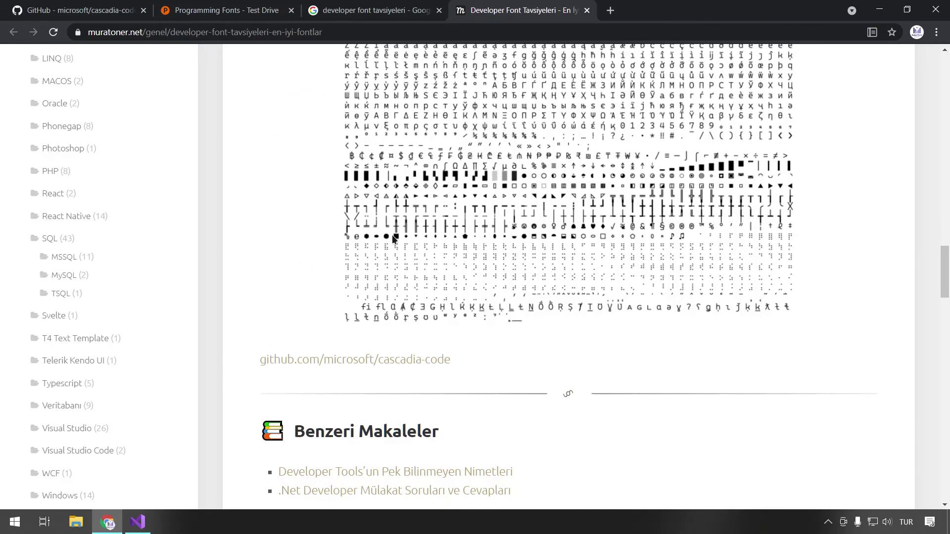
{"action": "scroll", "coordinate": [303, 212], "scroll_direction": "down", "scroll_amount": 4}
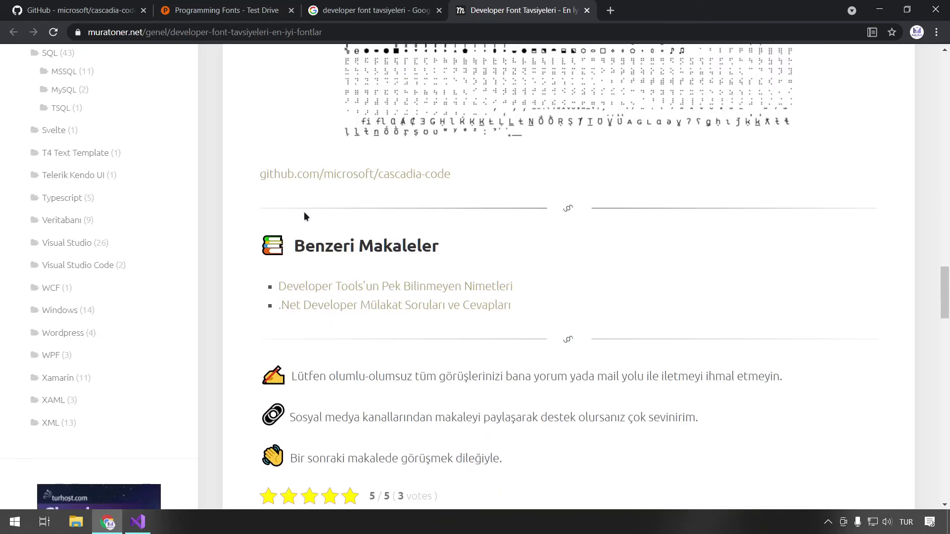
{"action": "left_click", "coordinate": [257, 33]}
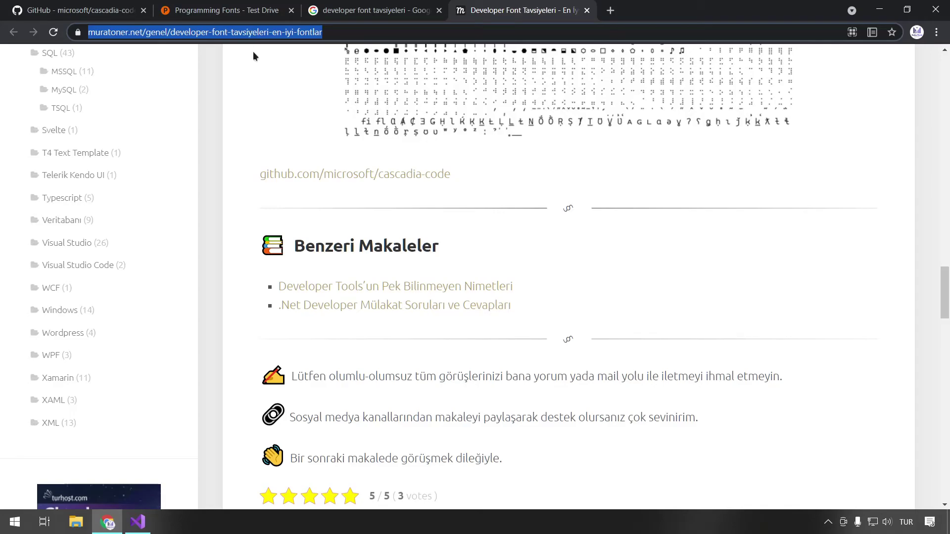
{"action": "scroll", "coordinate": [315, 216], "scroll_direction": "down", "scroll_amount": 1}
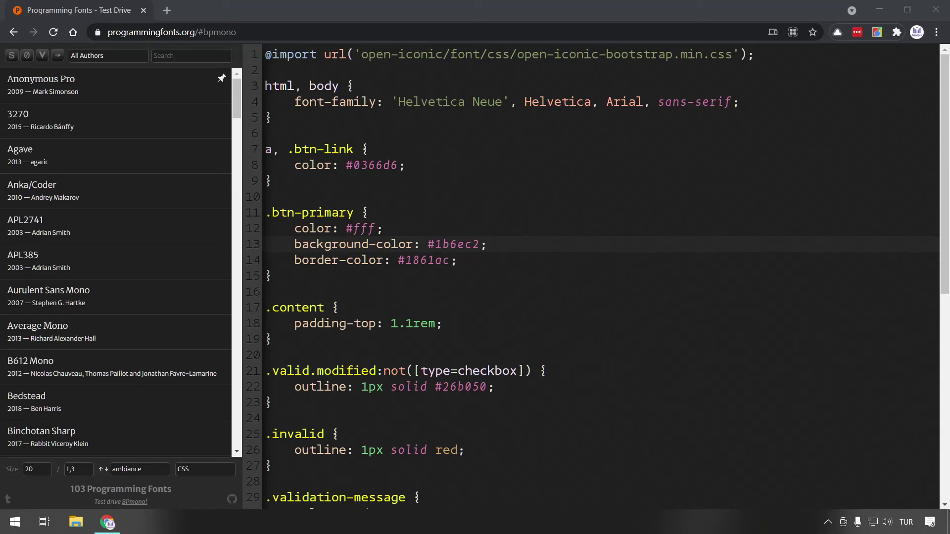
Filter the Programming Fonts list by 'fira' and open Fira Code's GitHub website link.
{"action": "left_click", "coordinate": [201, 55]}
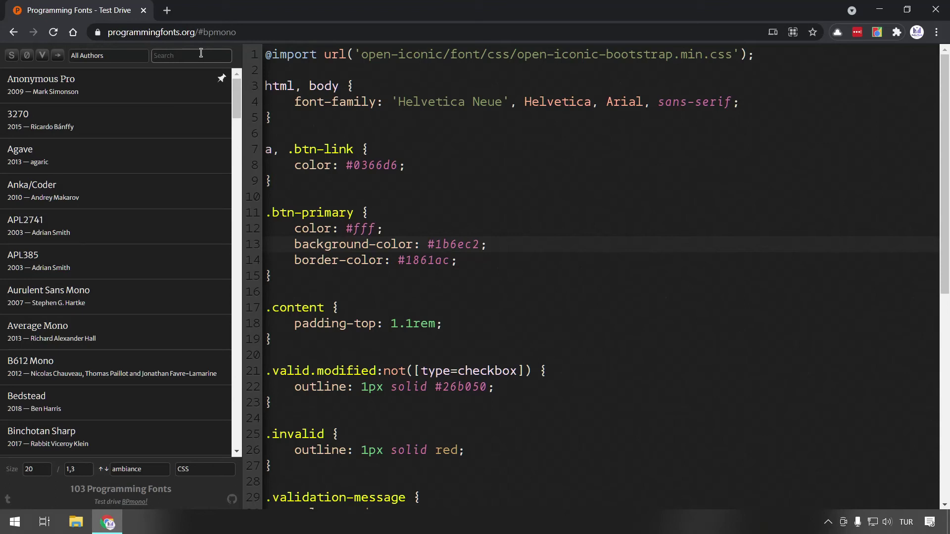
{"action": "type", "text": "fira"}
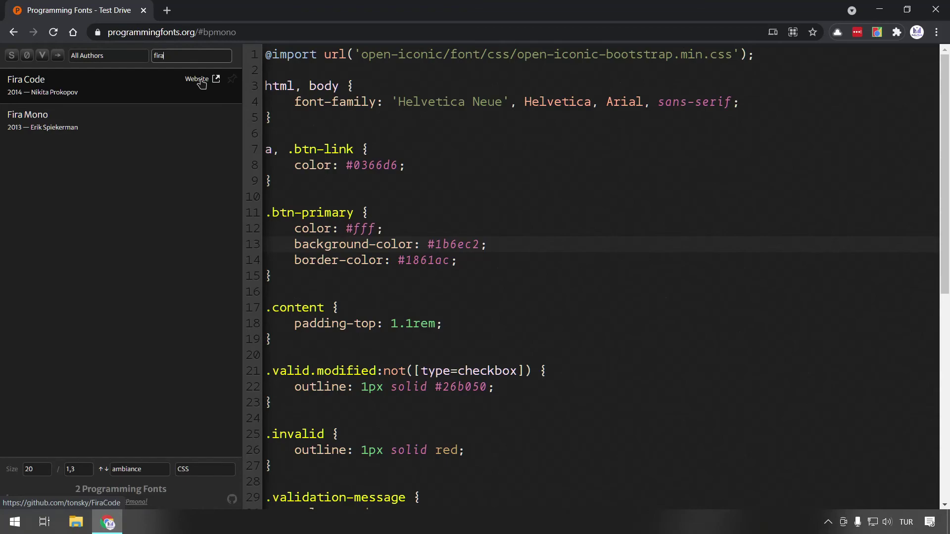
{"action": "left_click", "coordinate": [200, 80]}
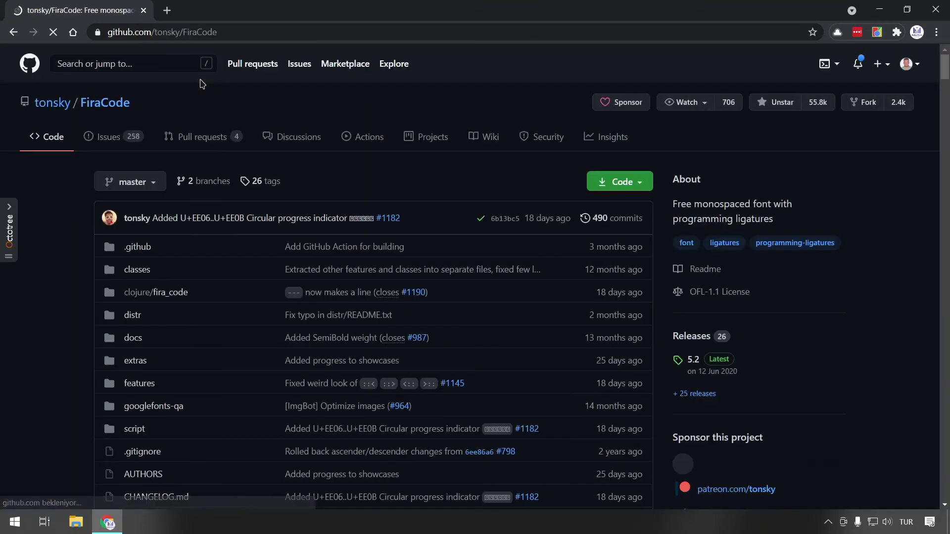
Scroll the FiraCode README, visit the releases page, and return to the repository.
{"action": "scroll", "coordinate": [207, 204], "scroll_direction": "down", "scroll_amount": 5}
{"action": "scroll", "coordinate": [202, 244], "scroll_direction": "down", "scroll_amount": 5}
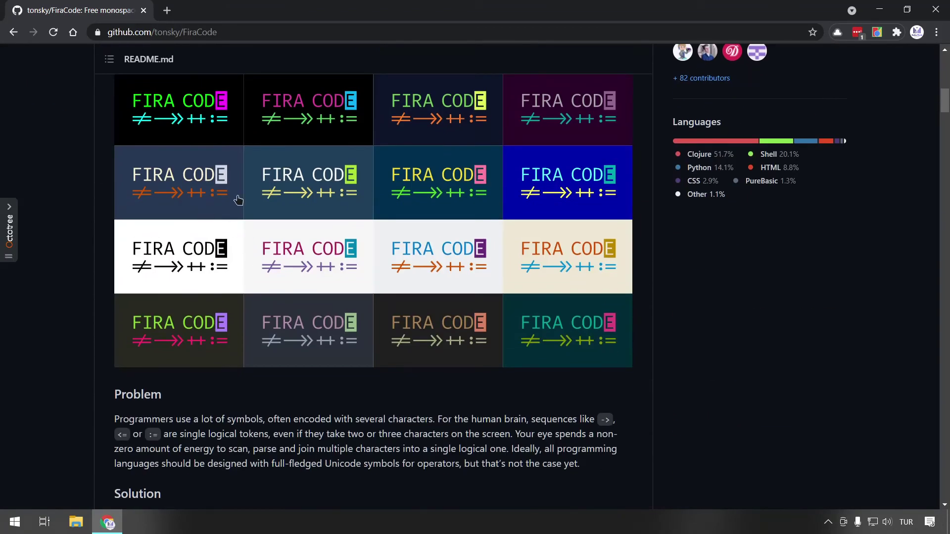
{"action": "scroll", "coordinate": [201, 197], "scroll_direction": "down", "scroll_amount": 5}
{"action": "scroll", "coordinate": [297, 237], "scroll_direction": "up", "scroll_amount": 10}
{"action": "scroll", "coordinate": [311, 253], "scroll_direction": "down", "scroll_amount": 8}
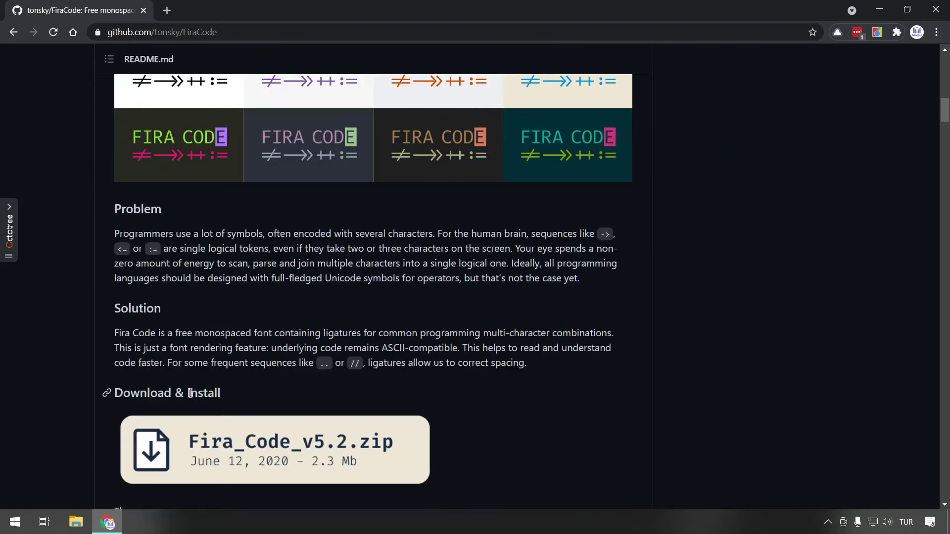
{"action": "scroll", "coordinate": [243, 376], "scroll_direction": "up", "scroll_amount": 15}
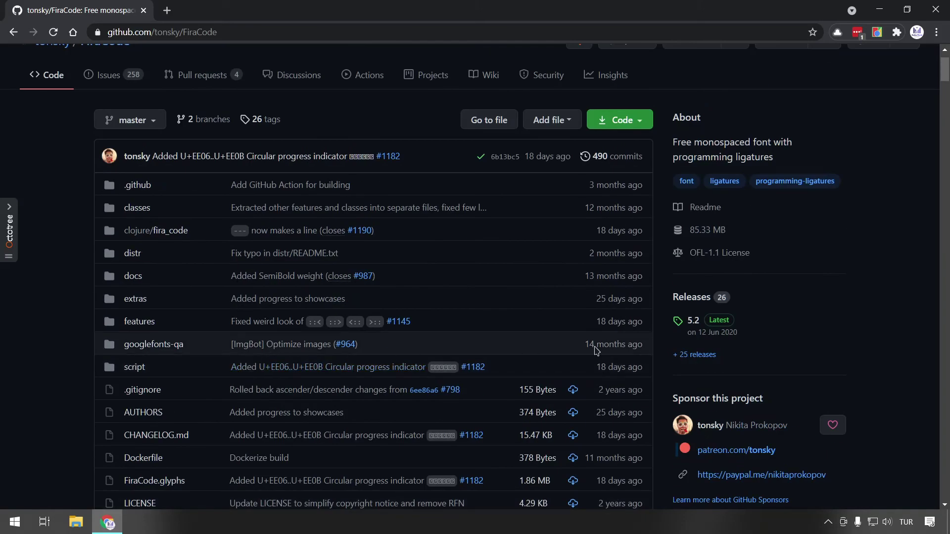
{"action": "left_click", "coordinate": [694, 354]}
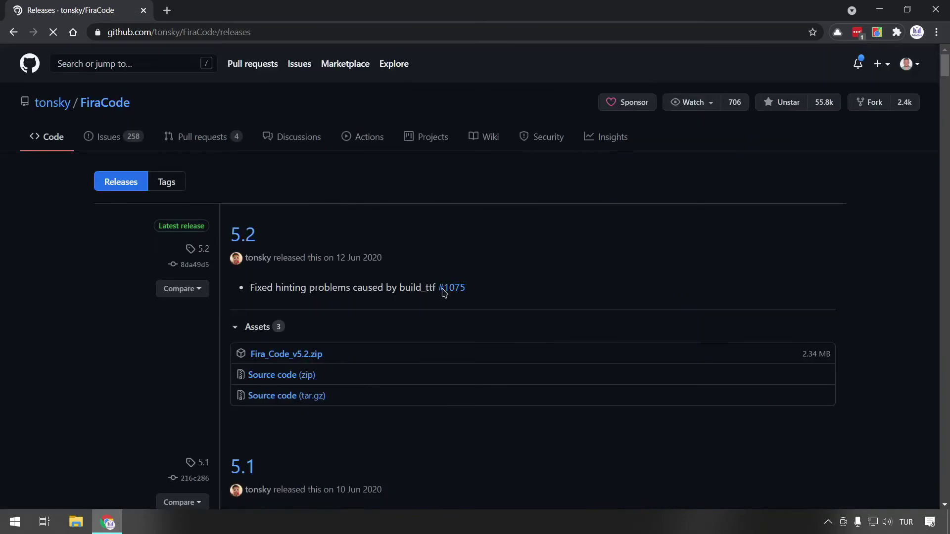
{"action": "scroll", "coordinate": [443, 292], "scroll_direction": "down", "scroll_amount": 2}
{"action": "right_click", "coordinate": [349, 134]}
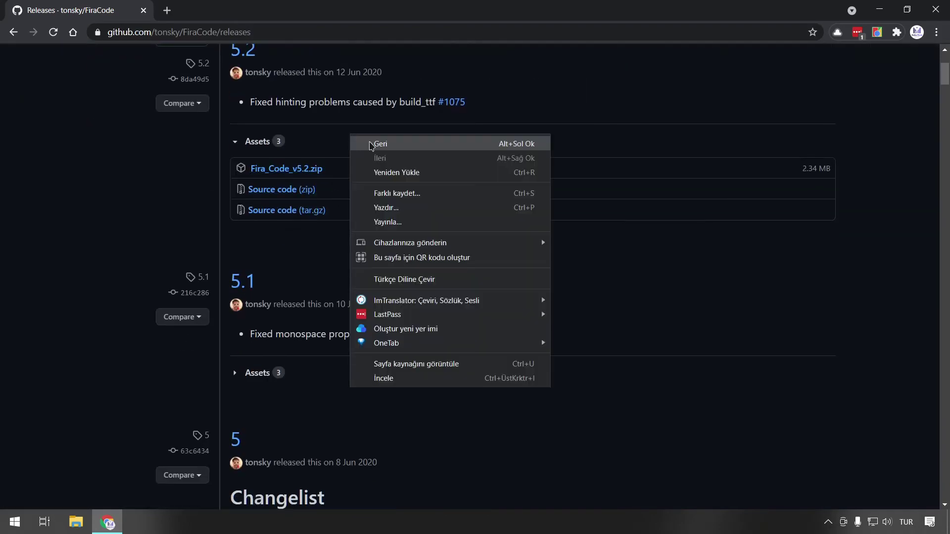
{"action": "left_click", "coordinate": [368, 143]}
Download Fira_Code_v5.2.zip from Download & Install and save it into Downloads > Temp.
{"action": "scroll", "coordinate": [250, 318], "scroll_direction": "down", "scroll_amount": 9}
{"action": "scroll", "coordinate": [210, 349], "scroll_direction": "down", "scroll_amount": 5}
{"action": "scroll", "coordinate": [208, 336], "scroll_direction": "down", "scroll_amount": 5}
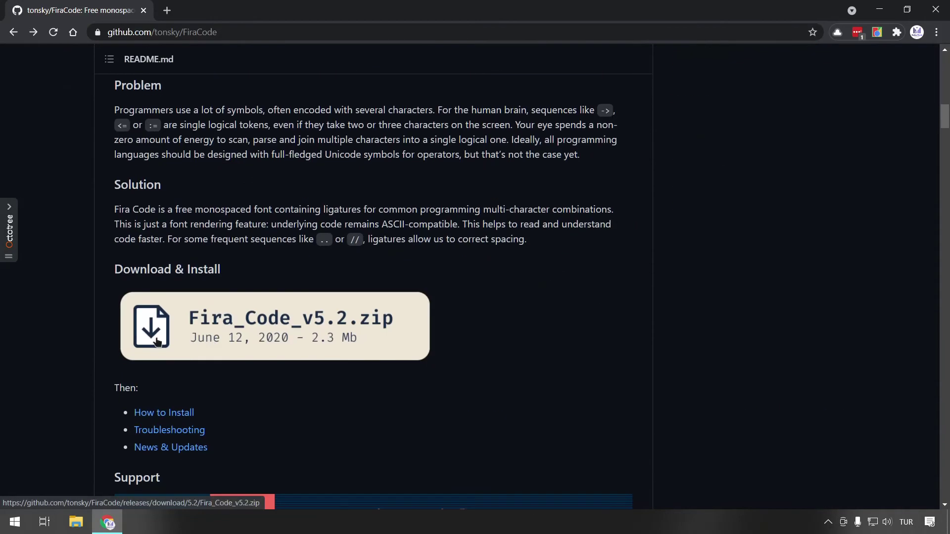
{"action": "left_click", "coordinate": [228, 329]}
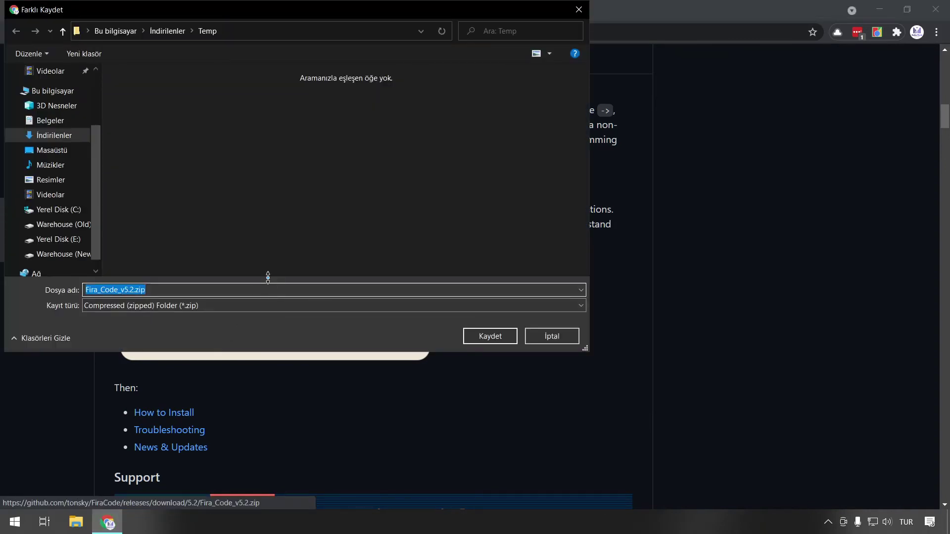
{"action": "left_click", "coordinate": [486, 336]}
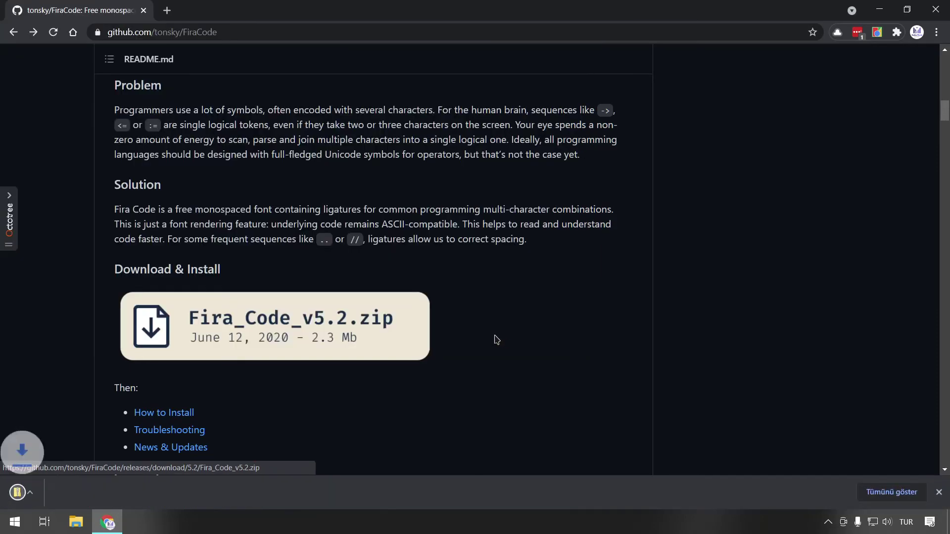
Show the downloaded zip in its folder and extract it to Fira_Code_v5.2.
{"action": "left_click", "coordinate": [131, 493]}
{"action": "left_click", "coordinate": [181, 451]}
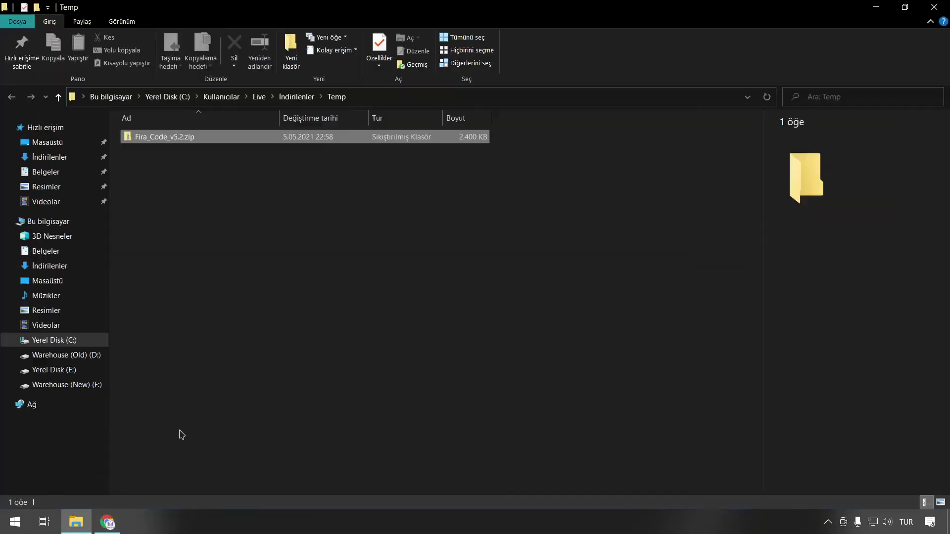
{"action": "right_click", "coordinate": [147, 146]}
{"action": "mouse_move", "coordinate": [176, 182]}
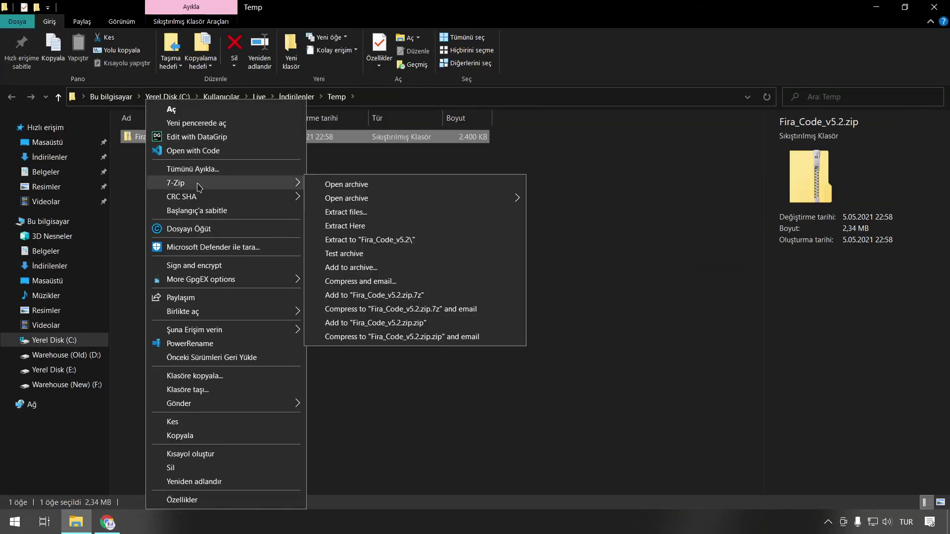
{"action": "left_click", "coordinate": [346, 240]}
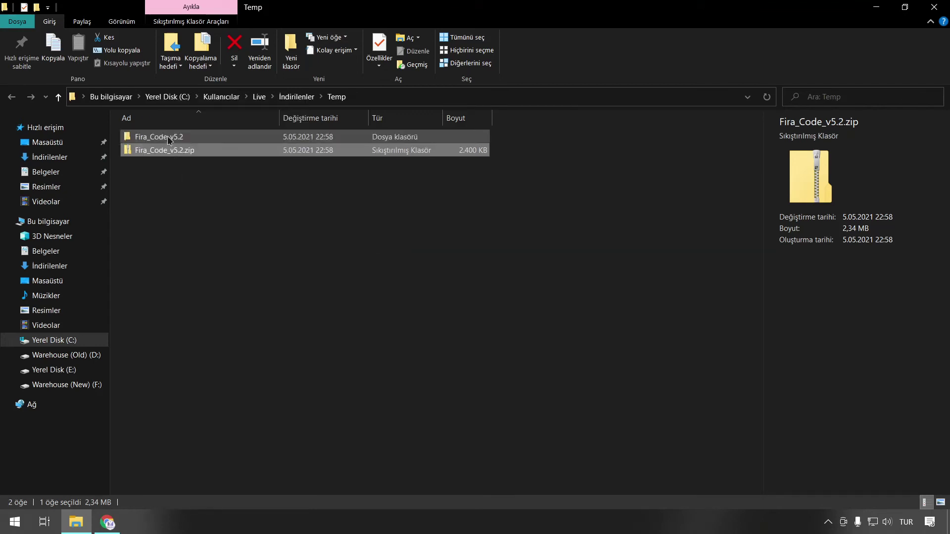
Open the Fira_Code_v5.2 ttf folder and select all six FiraCode .ttf files.
{"action": "double_click", "coordinate": [173, 139]}
{"action": "double_click", "coordinate": [176, 140]}
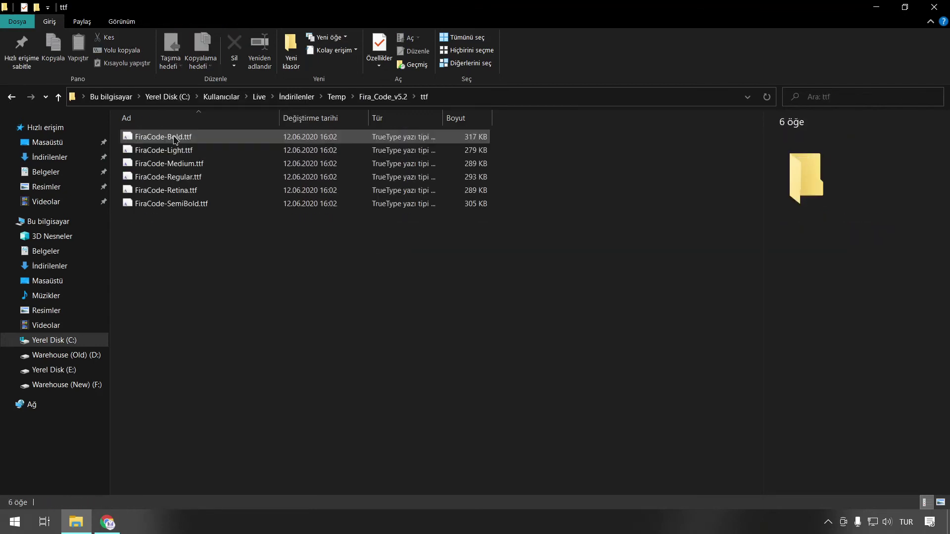
{"action": "left_click_drag", "start_coordinate": [198, 229], "coordinate": [163, 133]}
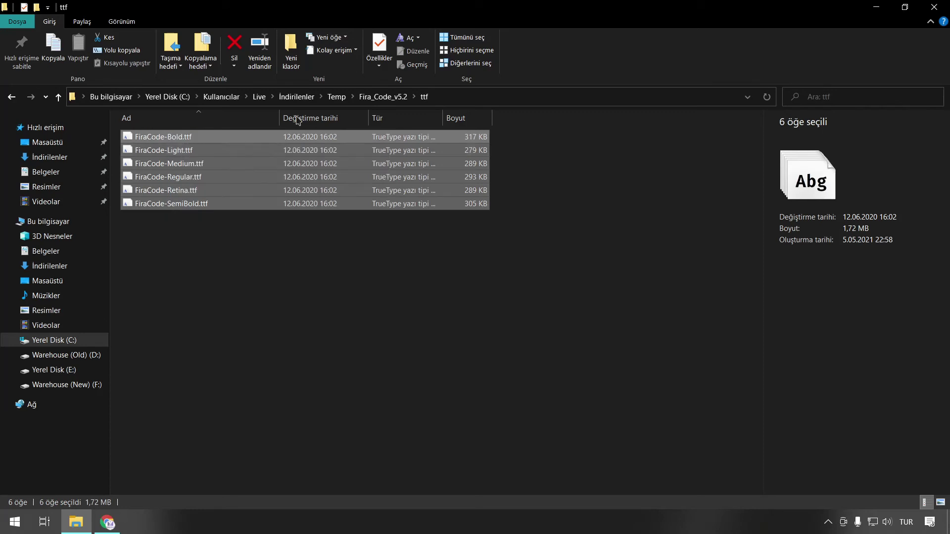
{"action": "left_click", "coordinate": [386, 97]}
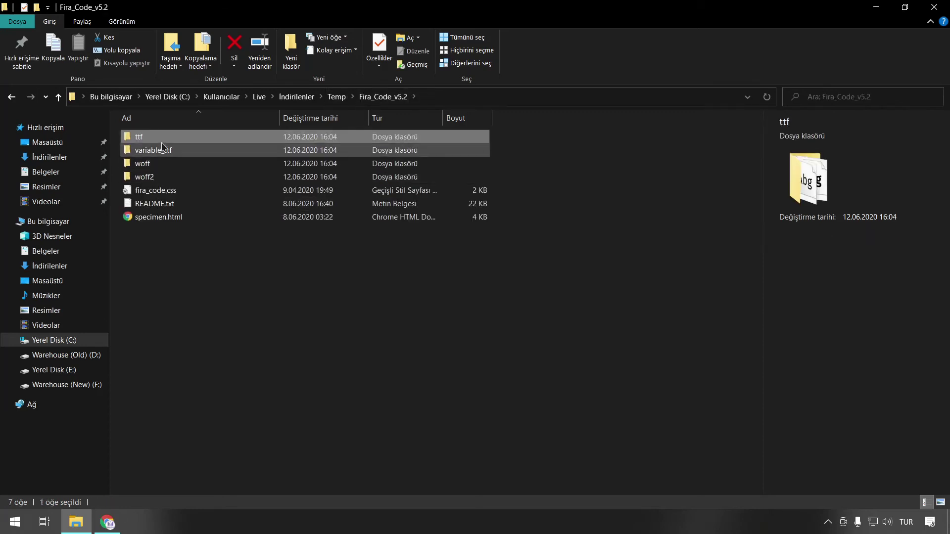
{"action": "mouse_move", "coordinate": [138, 137]}
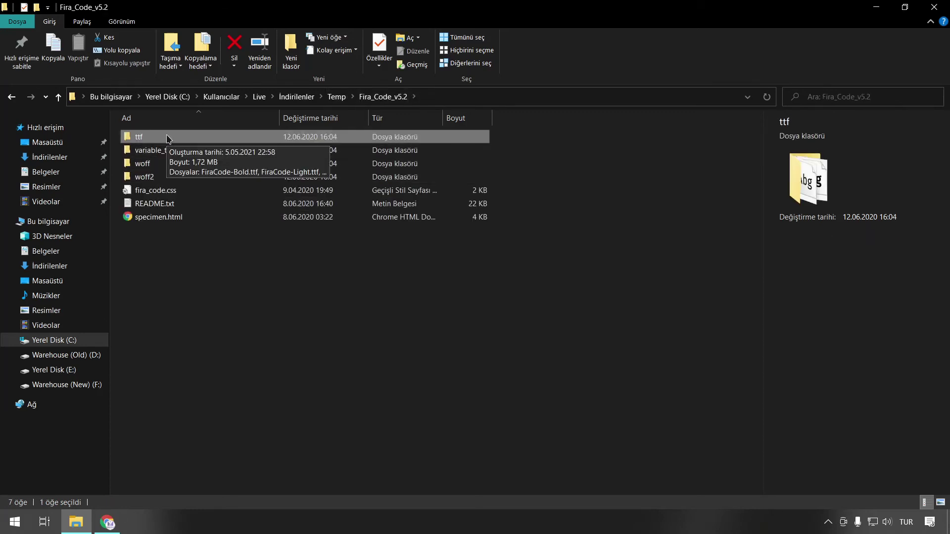
{"action": "double_click", "coordinate": [168, 137]}
{"action": "left_click_drag", "start_coordinate": [221, 226], "coordinate": [177, 138]}
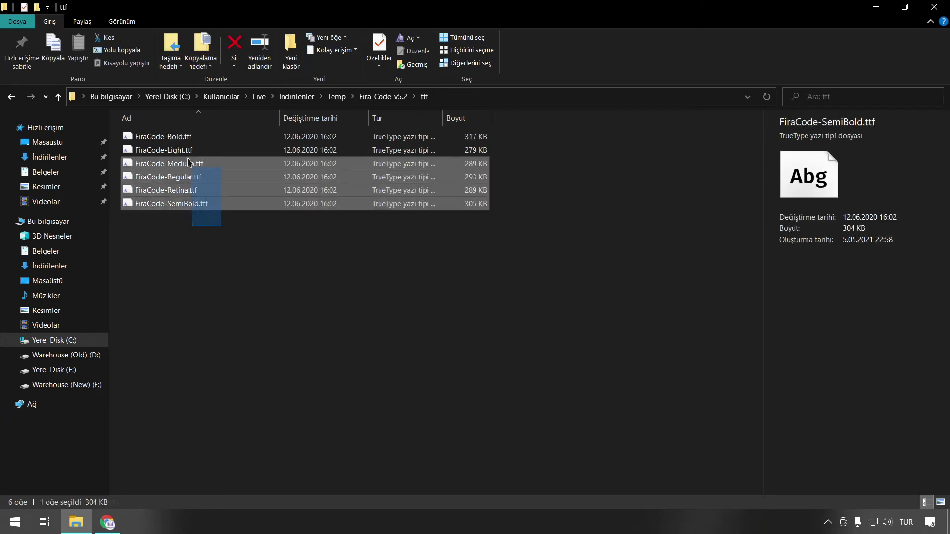
Install the six FiraCode fonts for all users, replacing every already-installed Fira Code font.
{"action": "right_click", "coordinate": [181, 134]}
{"action": "left_click", "coordinate": [159, 214]}
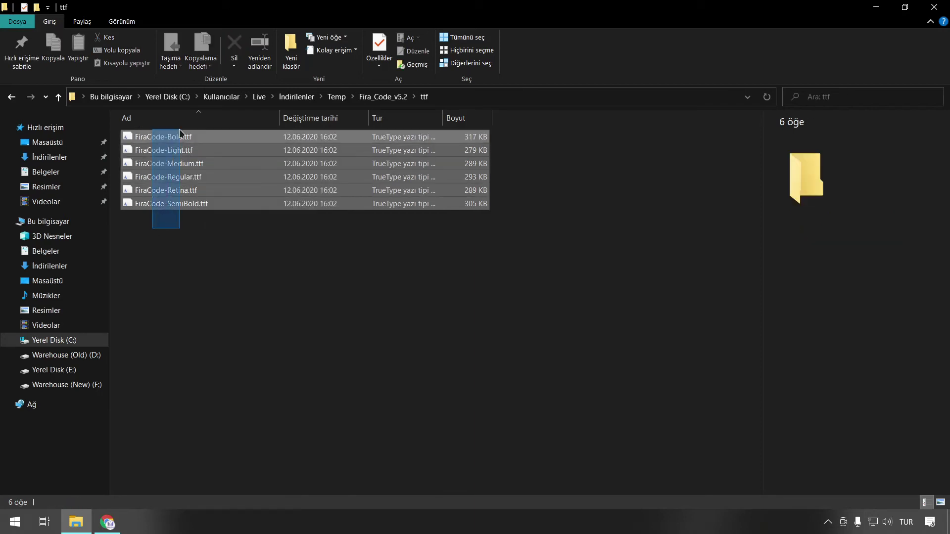
{"action": "right_click", "coordinate": [179, 163]}
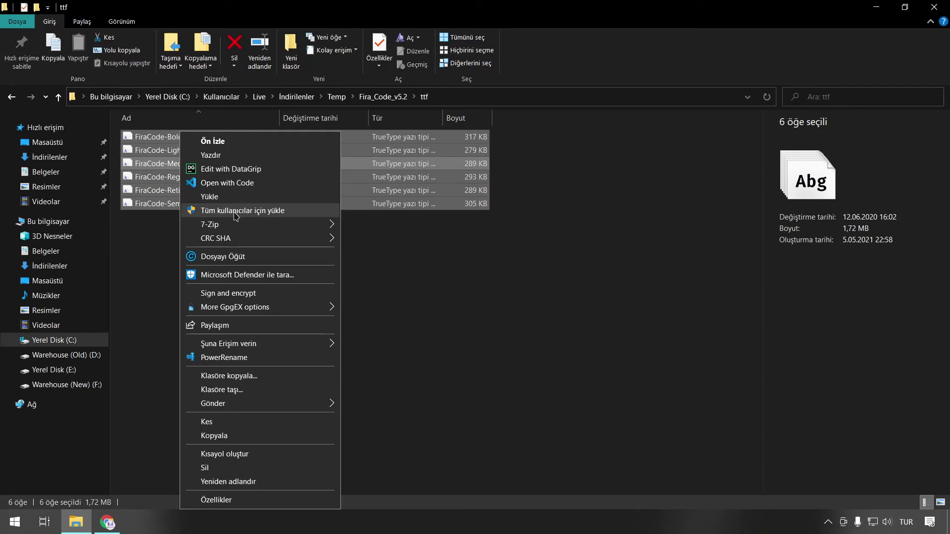
{"action": "left_click", "coordinate": [236, 216]}
{"action": "left_click", "coordinate": [410, 270]}
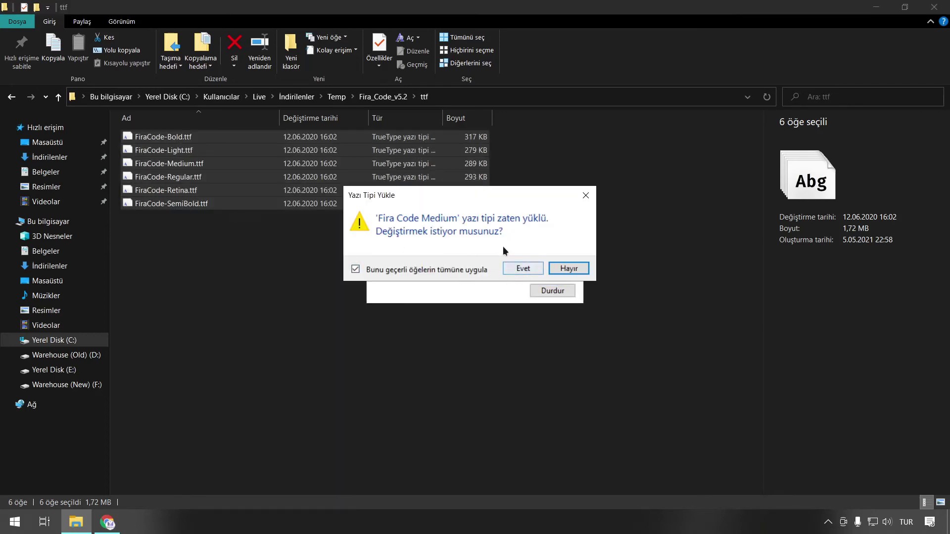
{"action": "left_click", "coordinate": [522, 270]}
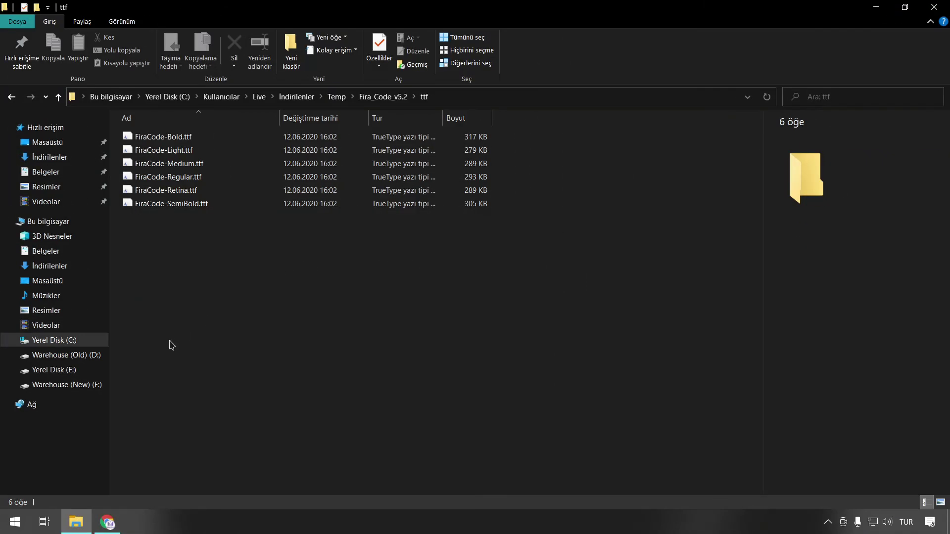
{"action": "left_click", "coordinate": [107, 521]}
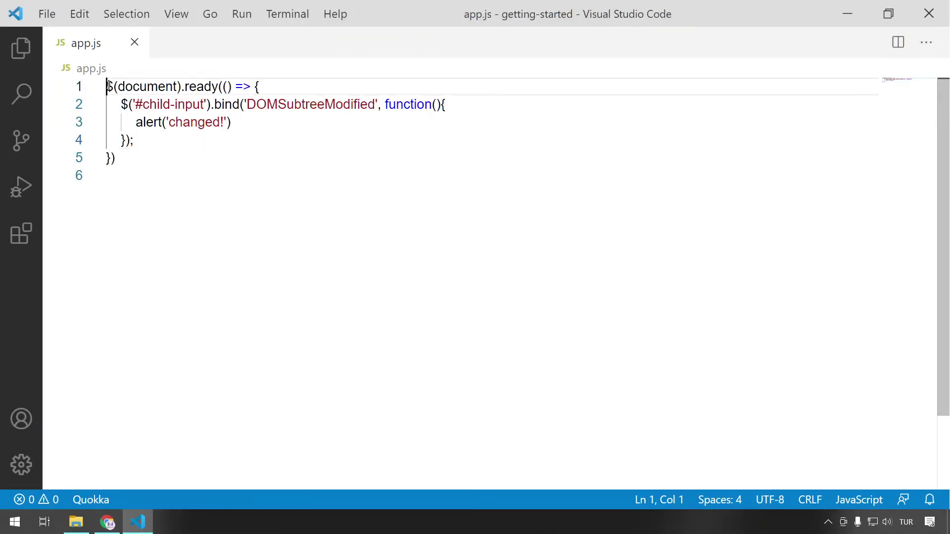
Open VS Code Settings from the gear menu and search 'font family', showing Arial.
{"action": "left_click_drag", "start_coordinate": [106, 87], "coordinate": [132, 155]}
{"action": "left_click", "coordinate": [131, 157]}
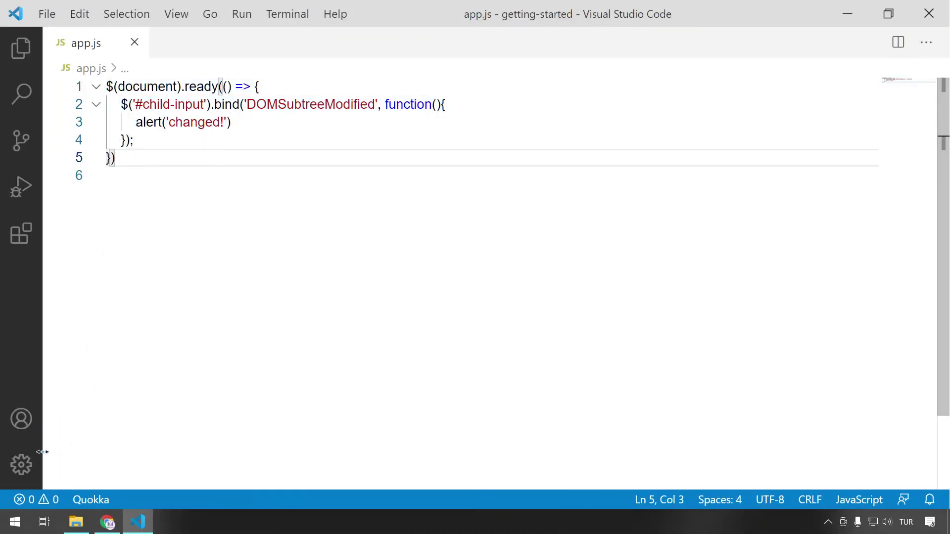
{"action": "left_click", "coordinate": [131, 140]}
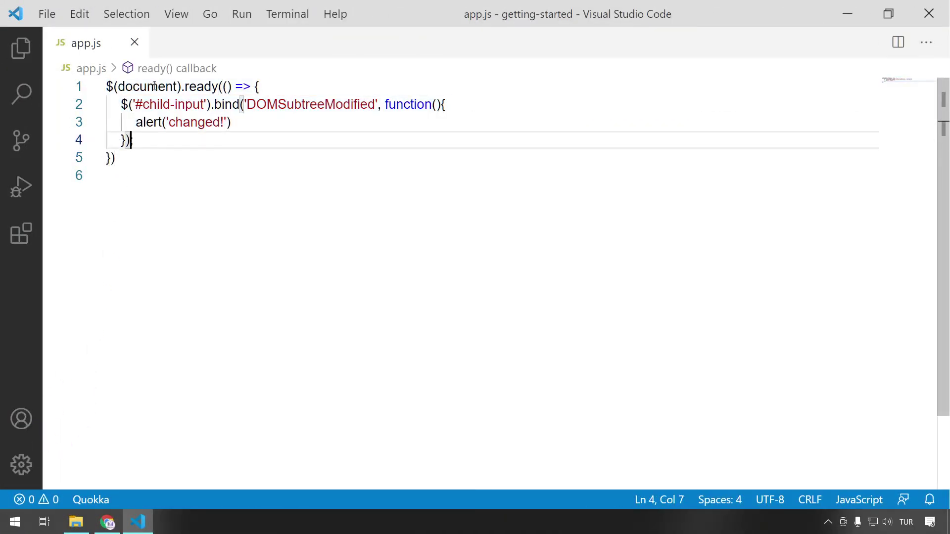
{"action": "left_click", "coordinate": [29, 459]}
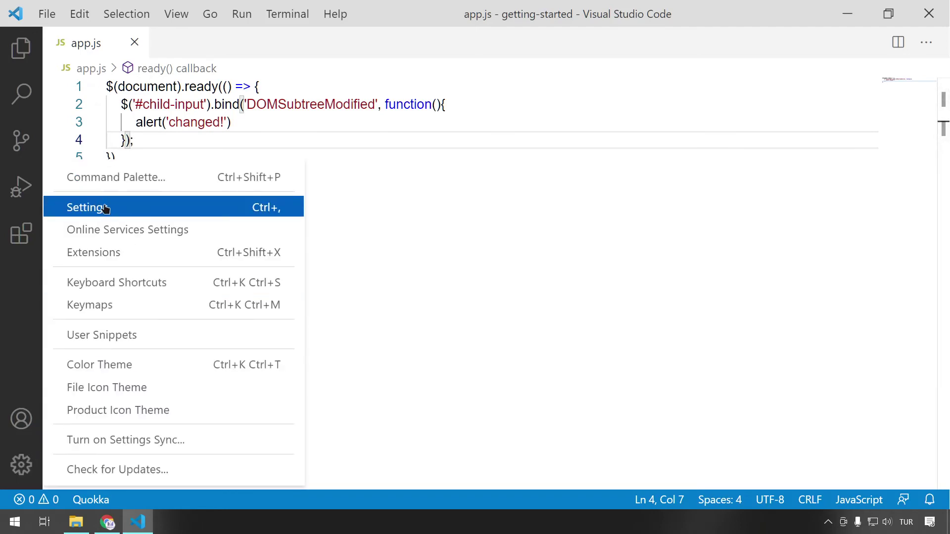
{"action": "left_click", "coordinate": [31, 481]}
{"action": "left_click", "coordinate": [31, 481]}
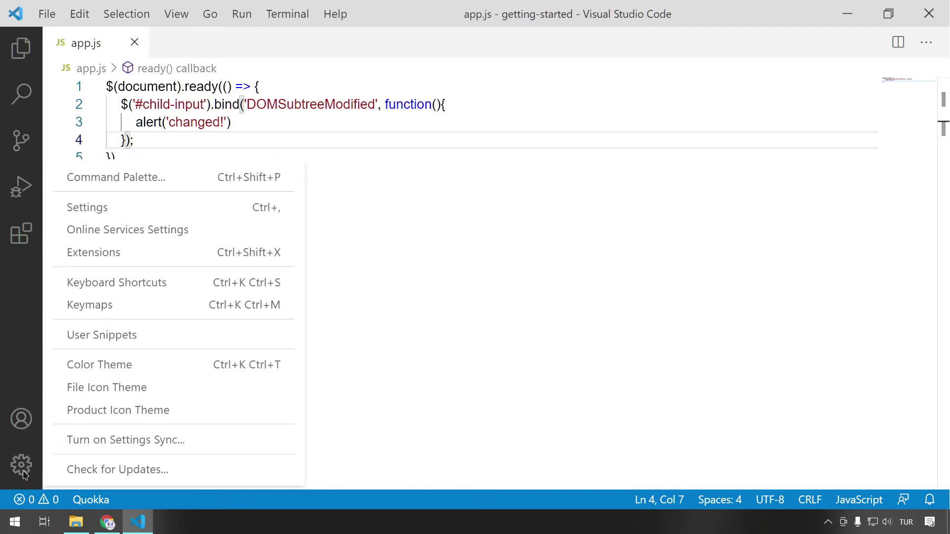
{"action": "left_click", "coordinate": [106, 207]}
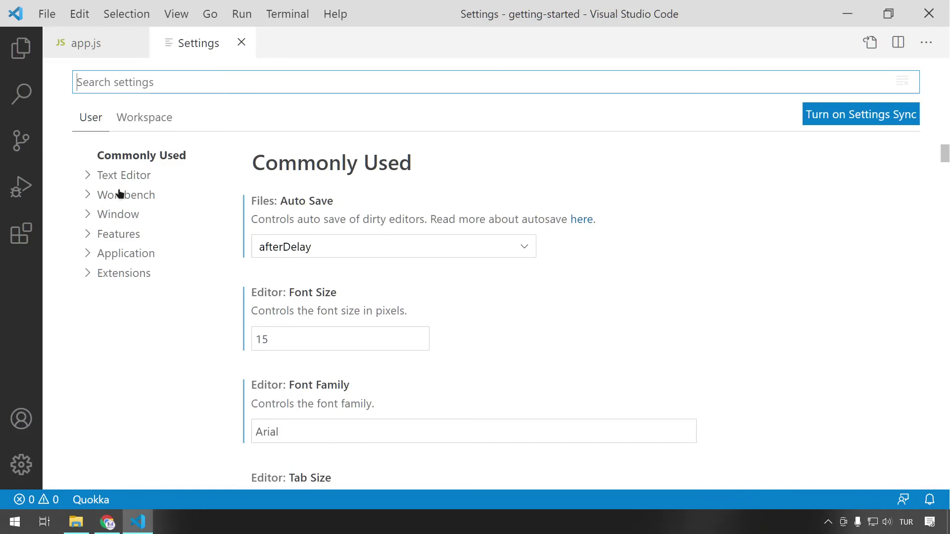
{"action": "type", "text": "f"}
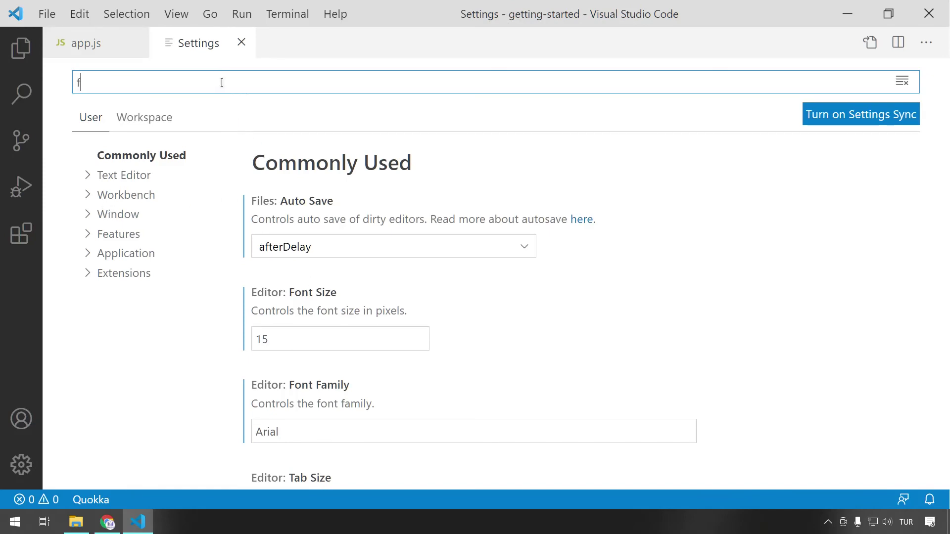
{"action": "type", "text": "ont "}
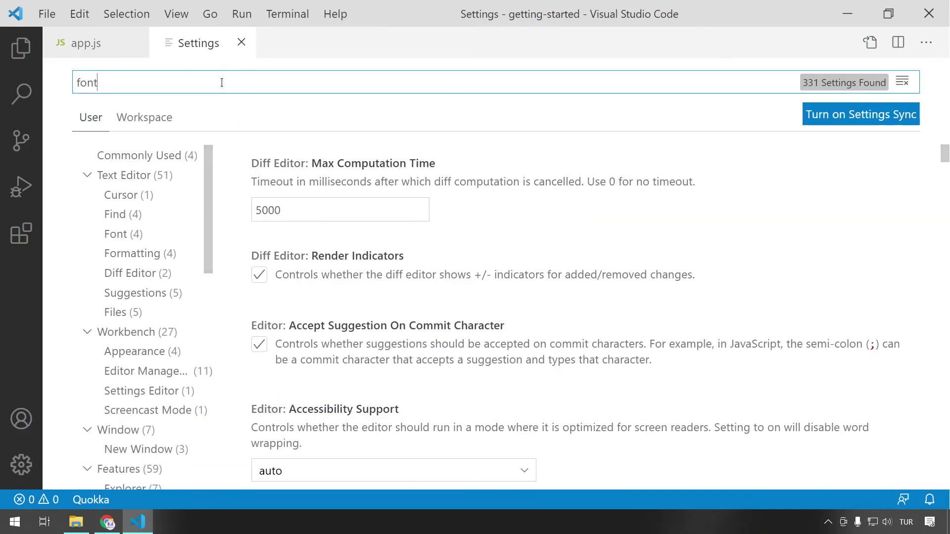
{"action": "type", "text": "family"}
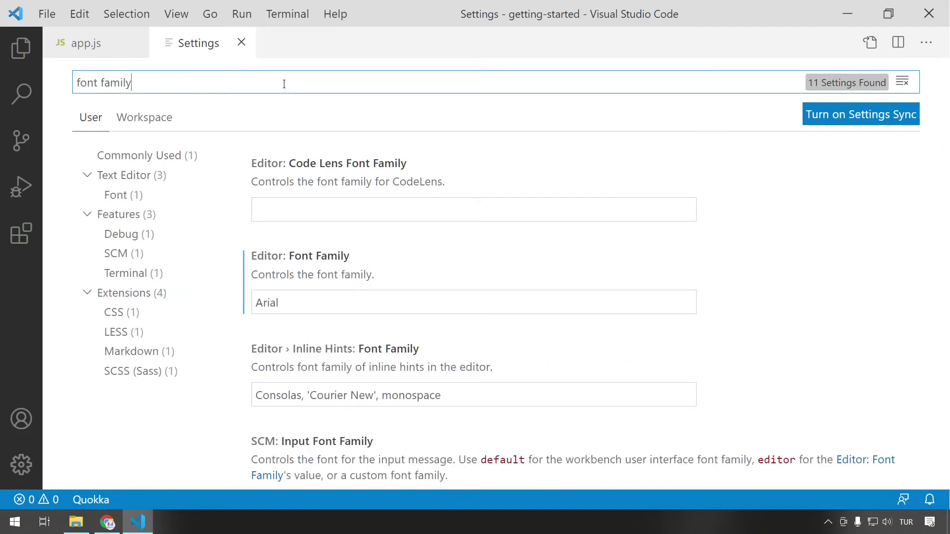
{"action": "left_click_drag", "start_coordinate": [78, 80], "coordinate": [149, 81]}
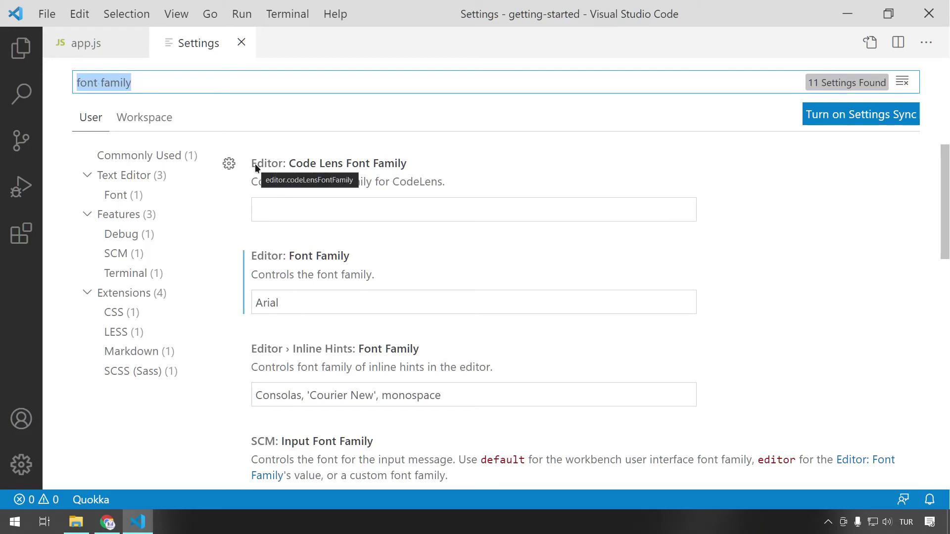
{"action": "key", "text": "BackSpace"}
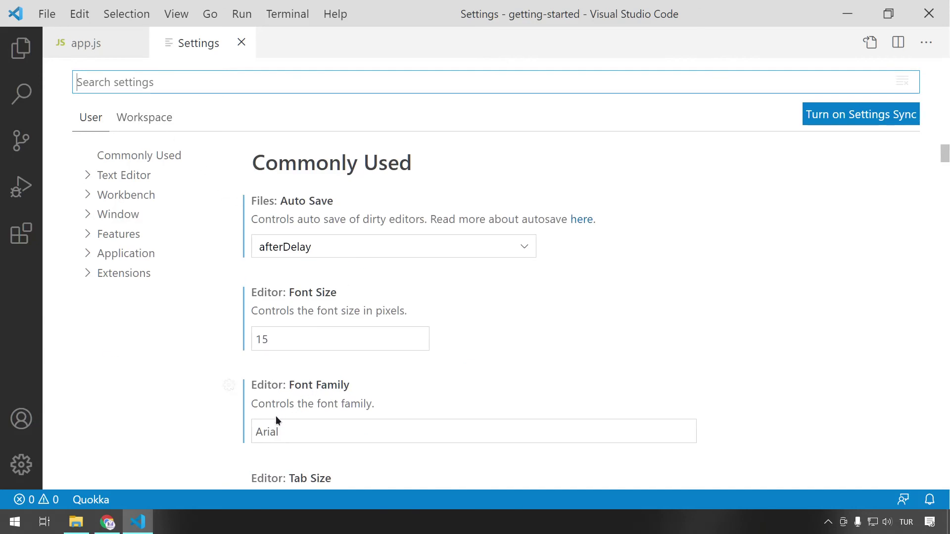
Change Editor: Font Family to "Fira Code SemiBold",Arial and view app.js in it.
{"action": "left_click", "coordinate": [295, 437]}
{"action": "type", "text": "\"\","}
{"action": "type", "text": "Fir"}
{"action": "type", "text": "a\","}
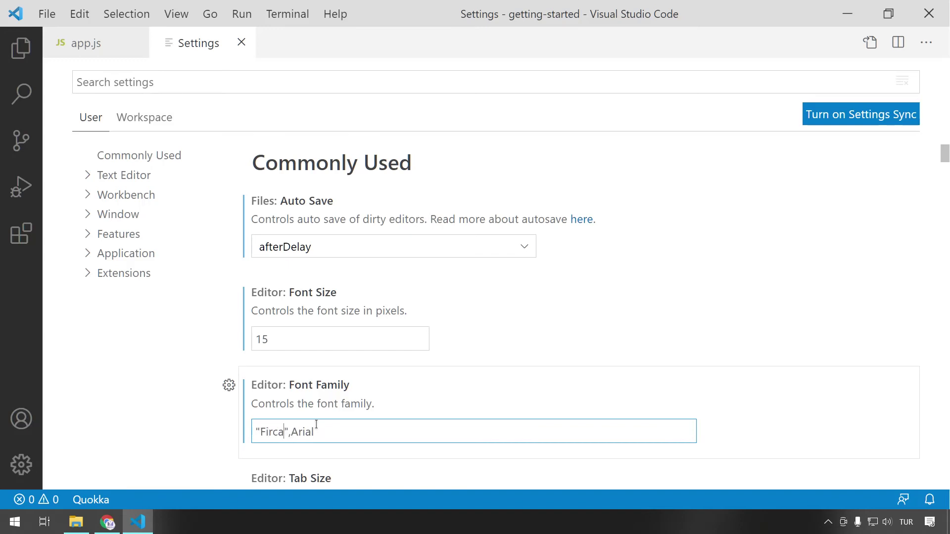
{"action": "key", "text": "shift+Right"}
{"action": "key", "text": "shift+Right"}
{"action": "key", "text": "shift+Right"}
{"action": "key", "text": "shift+Right"}
{"action": "key", "text": "shift+Right"}
{"action": "key", "text": "Right"}
{"action": "type", "text": "Code SemiBold"}
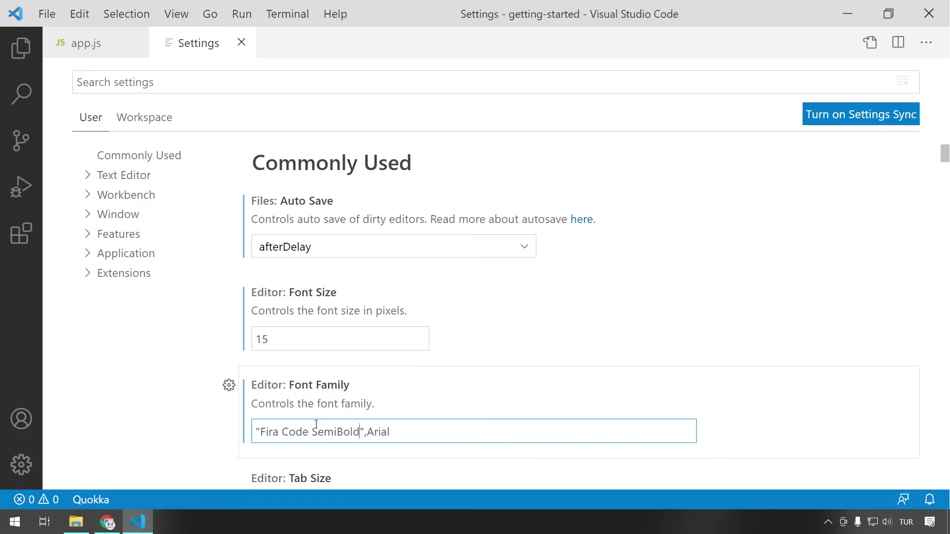
{"action": "left_click", "coordinate": [78, 51]}
{"action": "left_click", "coordinate": [208, 103]}
{"action": "mouse_move", "coordinate": [178, 85]}
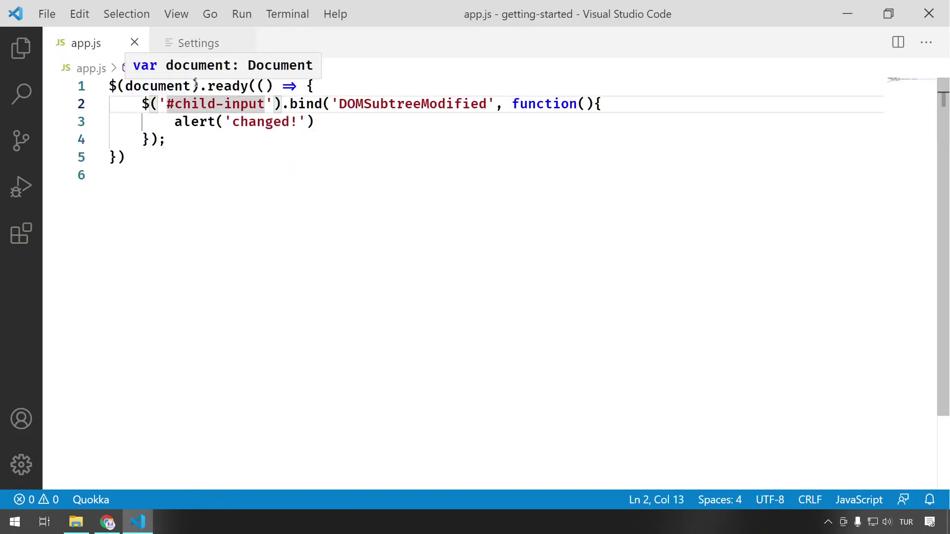
Inspect the => ligature in app.js, then bring the FiraCode ttf folder forward.
{"action": "left_click", "coordinate": [196, 84]}
{"action": "left_click", "coordinate": [306, 86]}
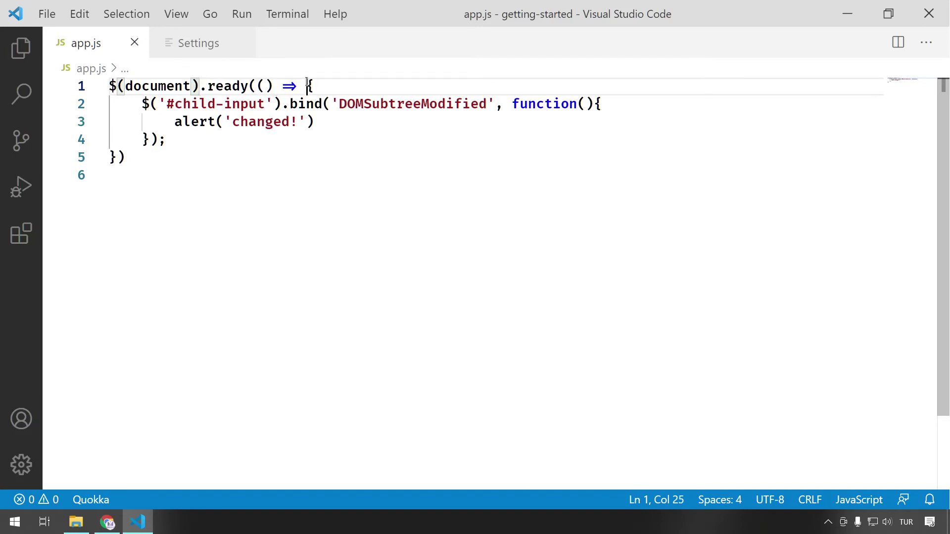
{"action": "left_click", "coordinate": [215, 138]}
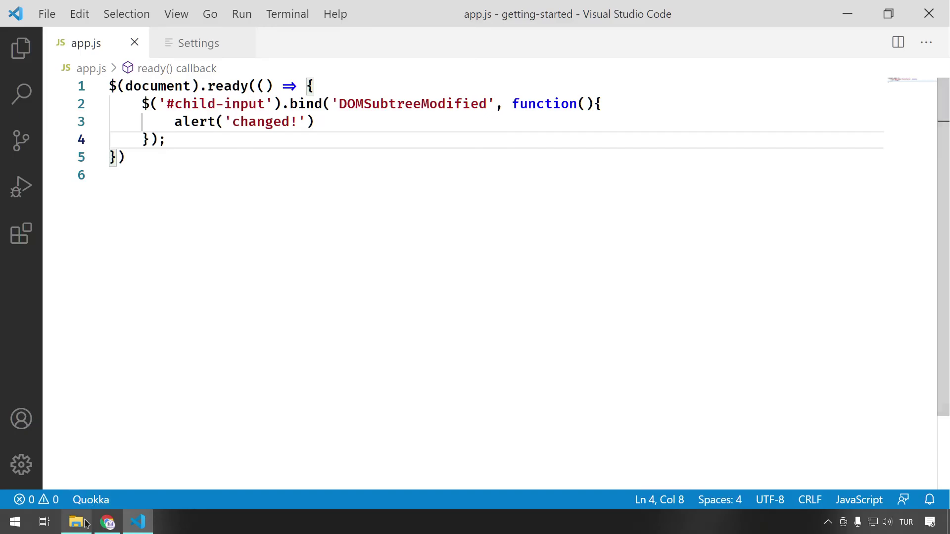
{"action": "left_click", "coordinate": [65, 460]}
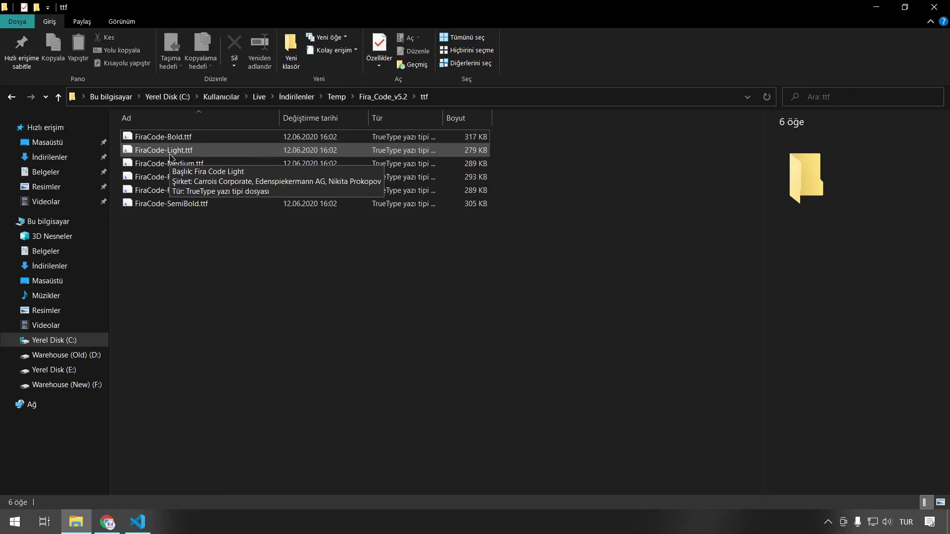
Change the font family to "Fira Code Light",Arial and compare its weight in app.js.
{"action": "left_click", "coordinate": [81, 523]}
{"action": "left_click", "coordinate": [184, 46]}
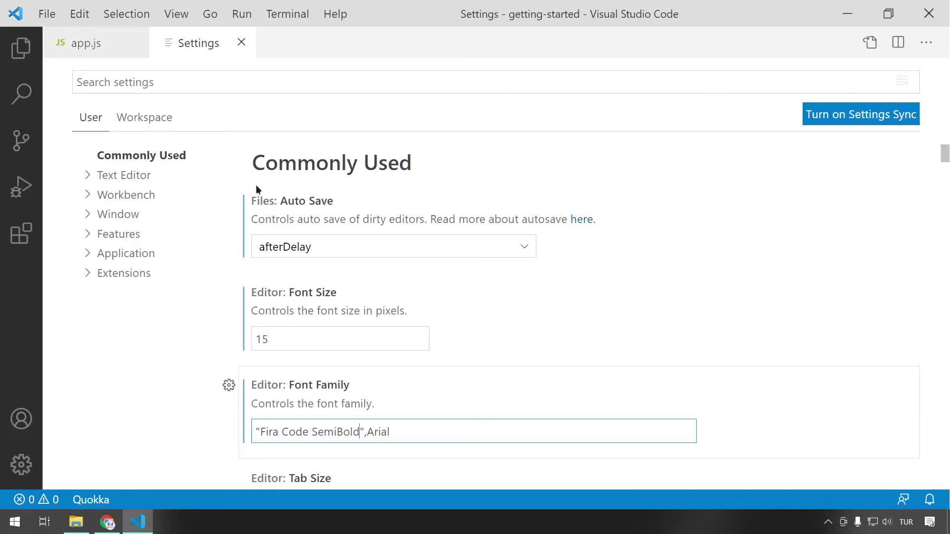
{"action": "double_click", "coordinate": [334, 432]}
{"action": "type", "text": "Light"}
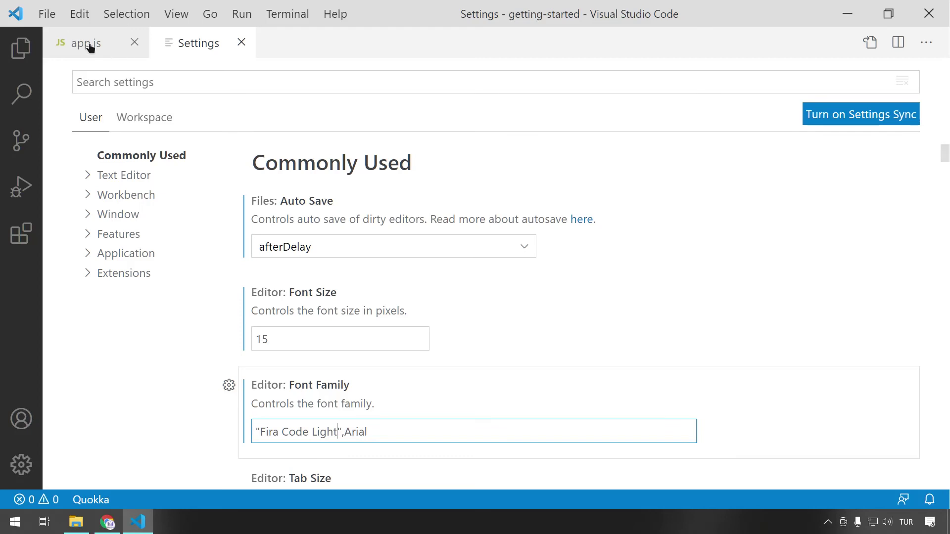
{"action": "left_click", "coordinate": [85, 43]}
{"action": "left_click", "coordinate": [232, 87]}
{"action": "left_click", "coordinate": [219, 148]}
{"action": "left_click", "coordinate": [158, 140]}
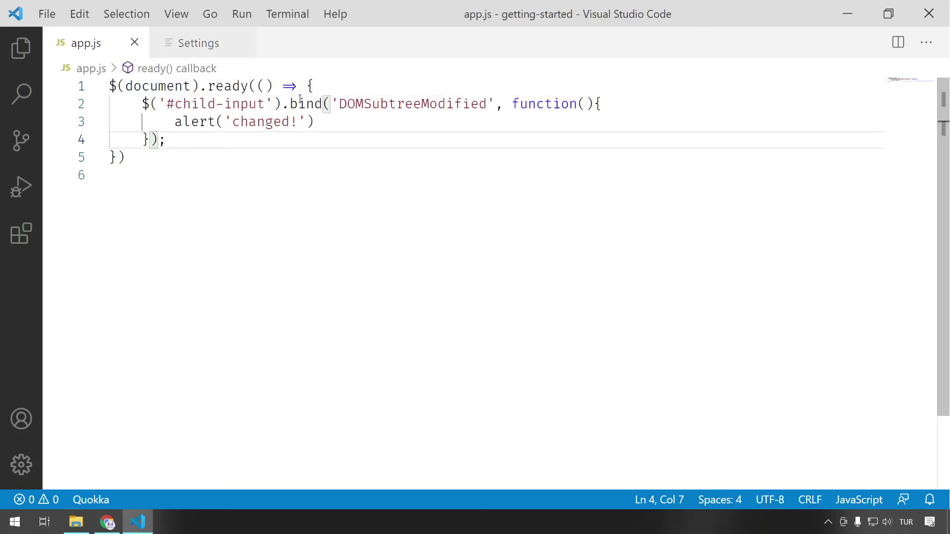
Replace Light with Retina, giving "Fira Code Retina",Arial, and preview app.js.
{"action": "left_click", "coordinate": [193, 43]}
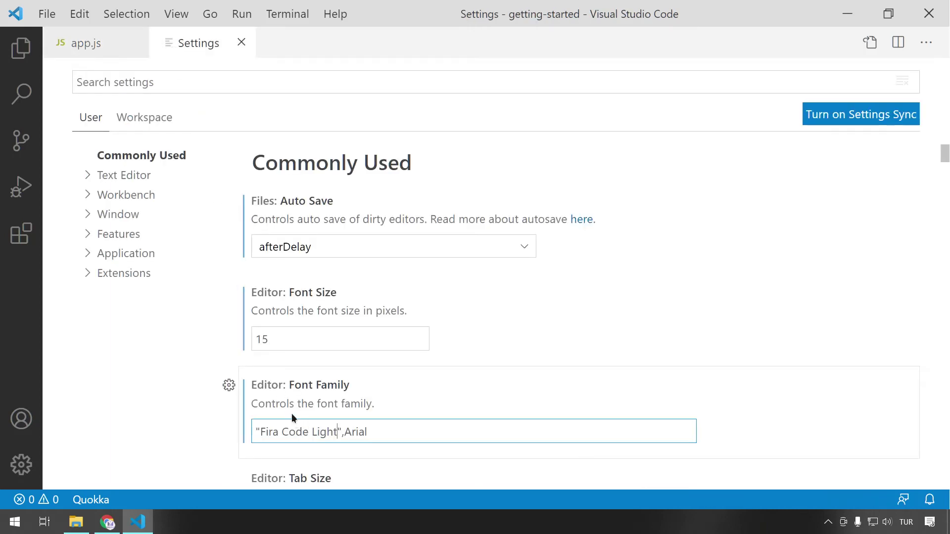
{"action": "left_click_drag", "start_coordinate": [337, 430], "coordinate": [312, 431]}
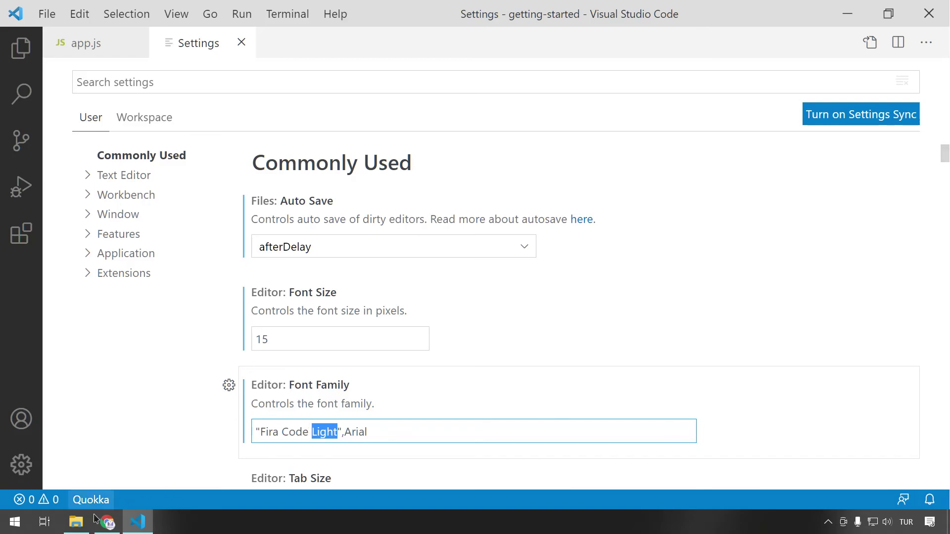
{"action": "left_click", "coordinate": [76, 522]}
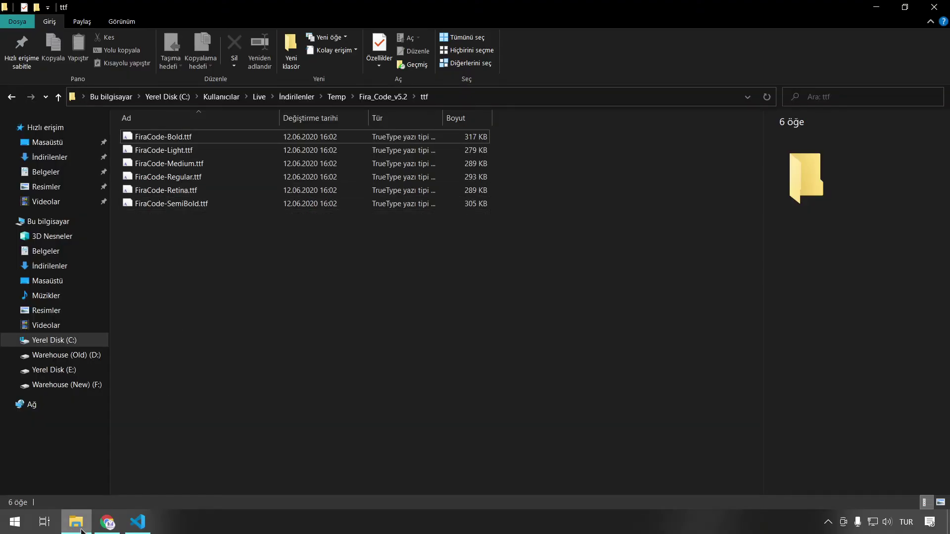
{"action": "left_click", "coordinate": [137, 522]}
{"action": "type", "text": "Ret\",Arial"}
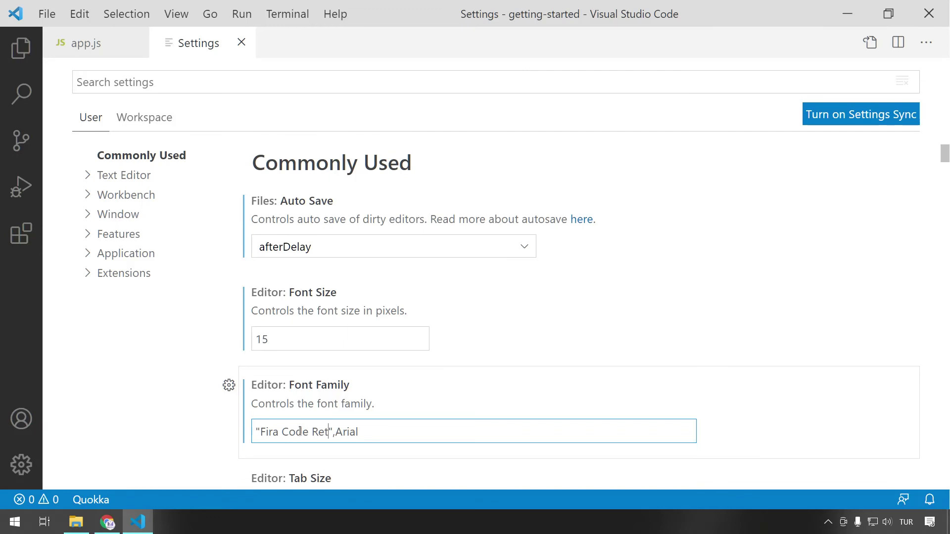
{"action": "type", "text": "ina"}
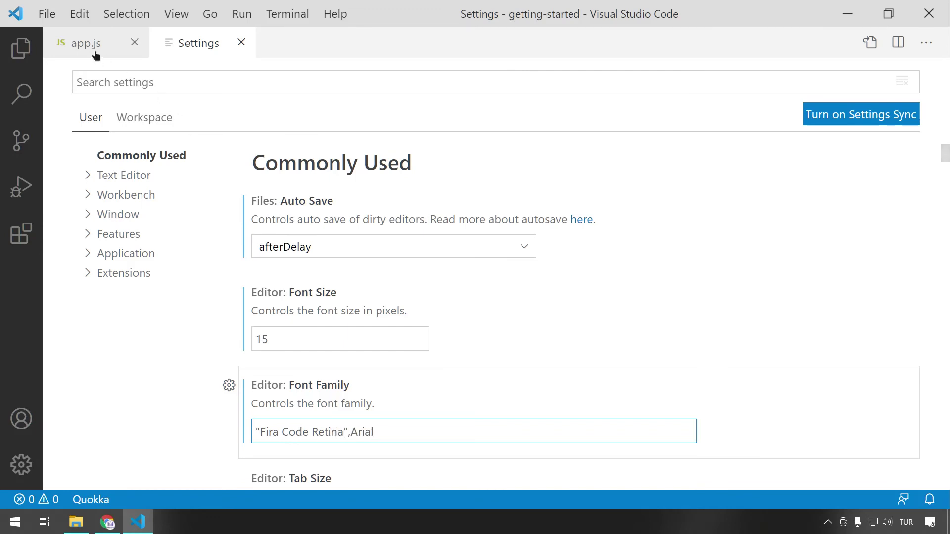
{"action": "left_click", "coordinate": [93, 43]}
{"action": "left_click", "coordinate": [287, 104]}
{"action": "left_click", "coordinate": [315, 121]}
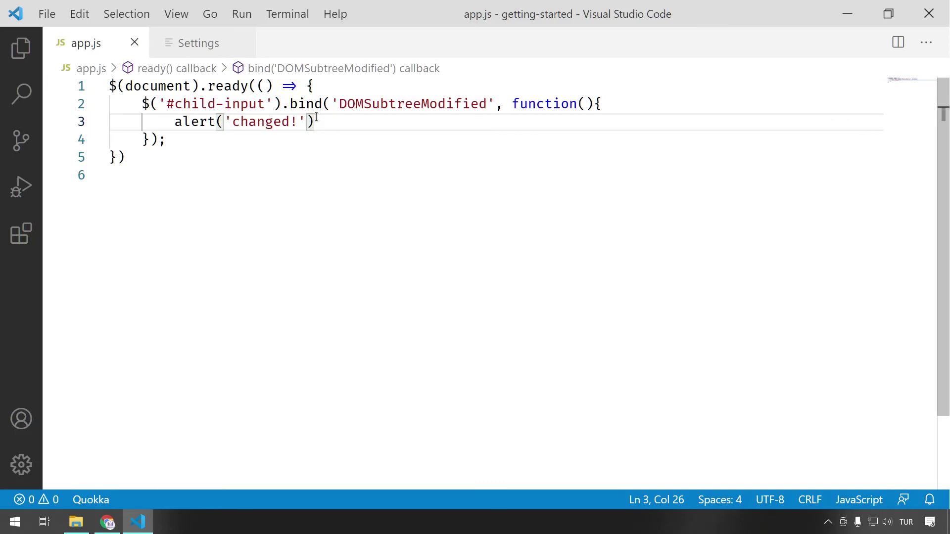
Check the => arrow on line 1 of app.js, then return to the Settings search box.
{"action": "double_click", "coordinate": [317, 104]}
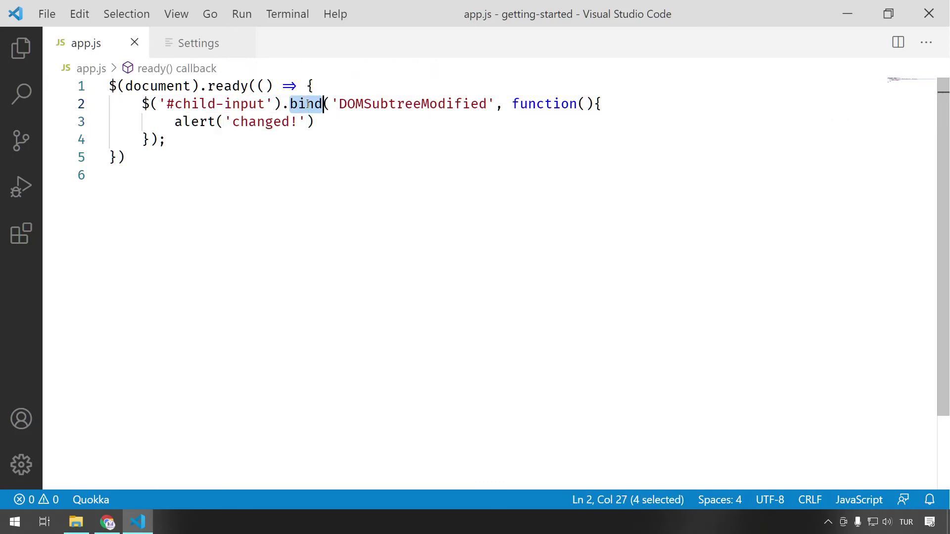
{"action": "left_click", "coordinate": [302, 136]}
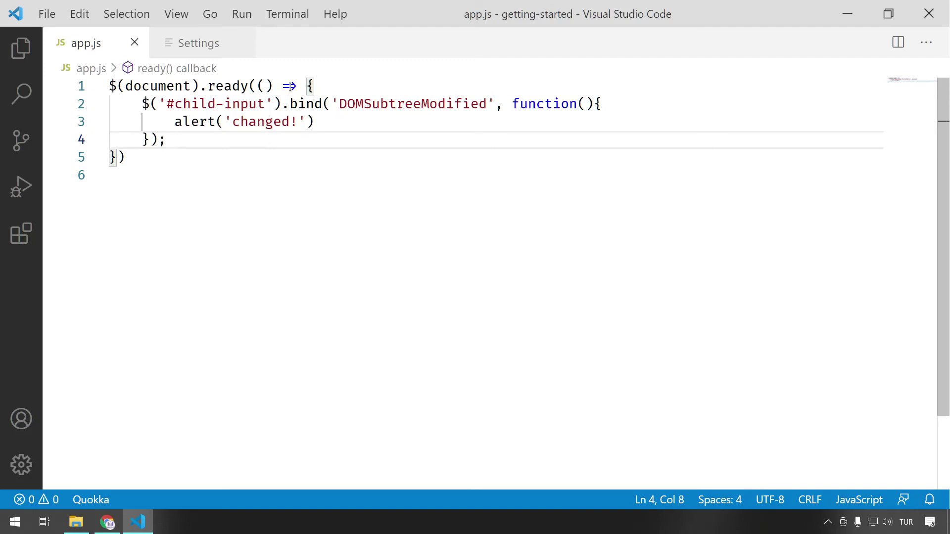
{"action": "left_click_drag", "start_coordinate": [296, 86], "coordinate": [283, 86]}
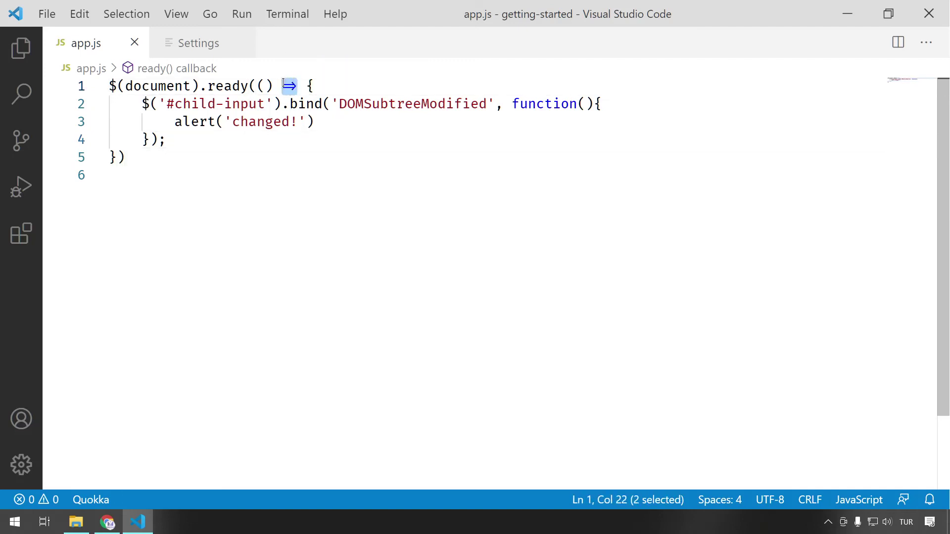
{"action": "left_click", "coordinate": [283, 86]}
{"action": "key", "text": "shift+Right"}
{"action": "key", "text": "shift+Right"}
{"action": "left_click", "coordinate": [197, 54]}
{"action": "left_click", "coordinate": [217, 82]}
Find the font ligatures setting and delete its "true" entry from settings.json.
{"action": "type", "text": "font li"}
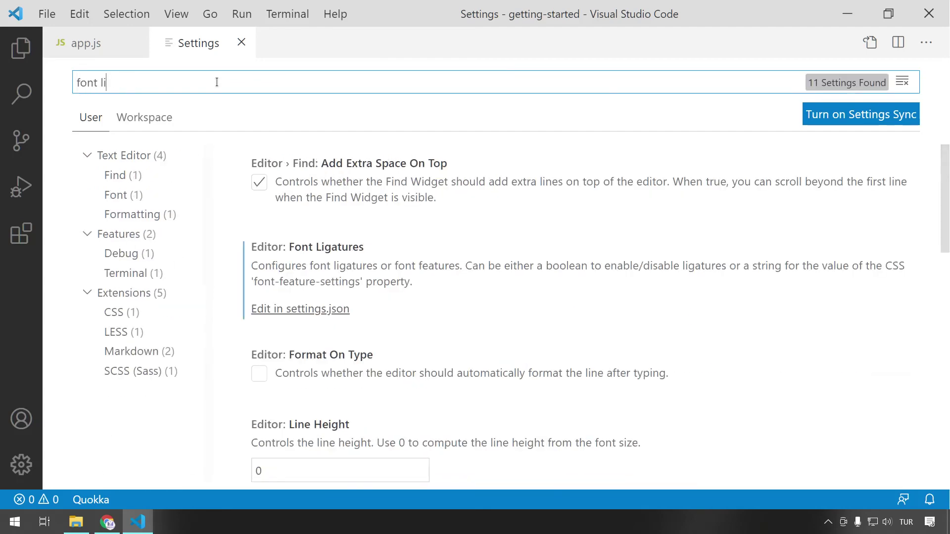
{"action": "mouse_move", "coordinate": [307, 248]}
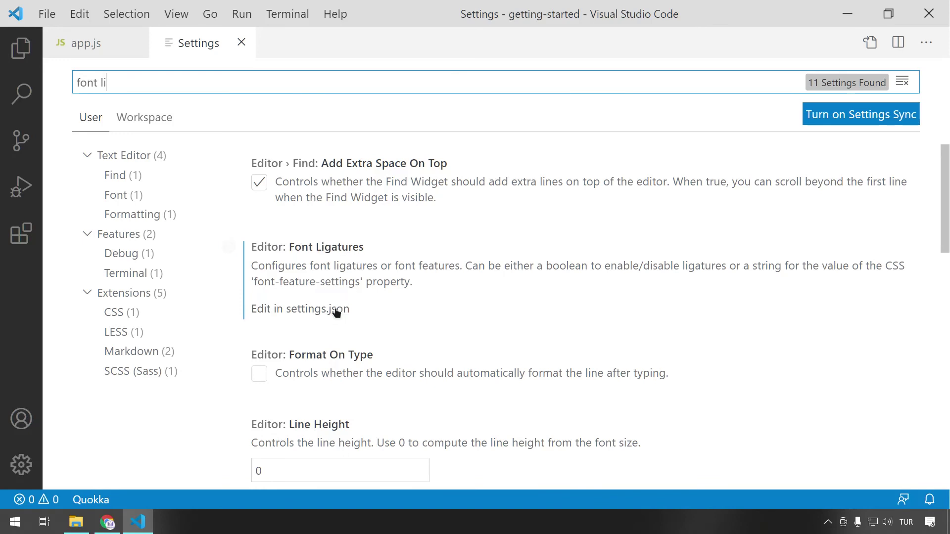
{"action": "left_click", "coordinate": [293, 314]}
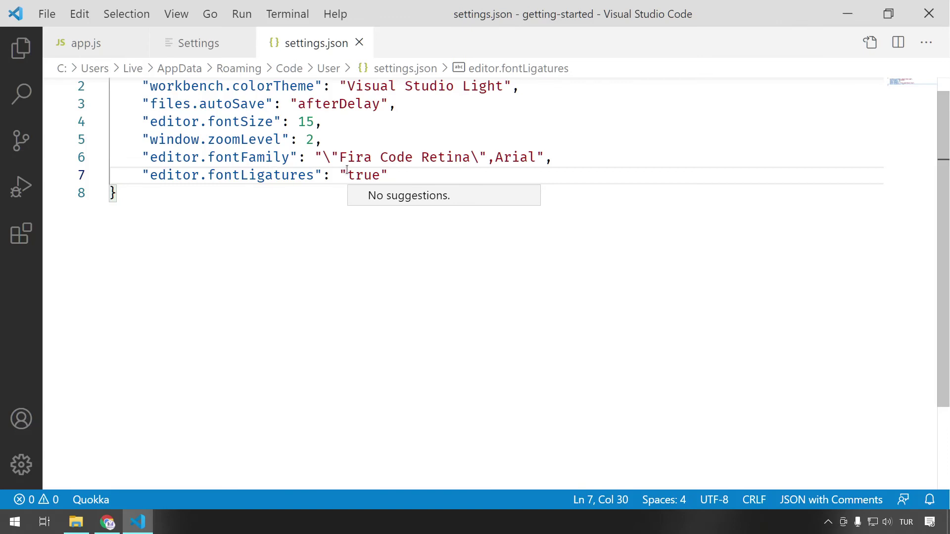
{"action": "left_click", "coordinate": [352, 175]}
{"action": "double_click", "coordinate": [373, 174]}
{"action": "left_click_drag", "start_coordinate": [466, 173], "coordinate": [556, 163]}
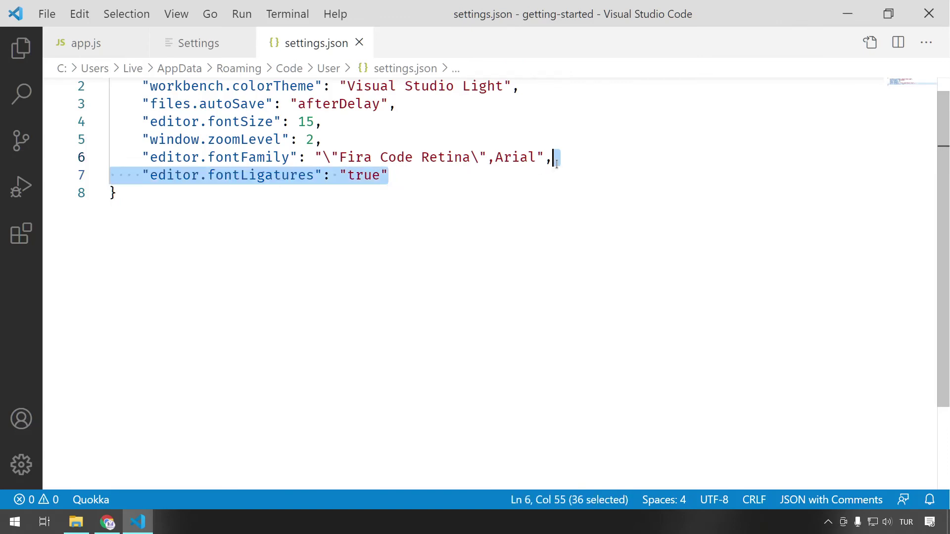
{"action": "key", "text": "BackSpace"}
{"action": "key", "text": "BackSpace"}
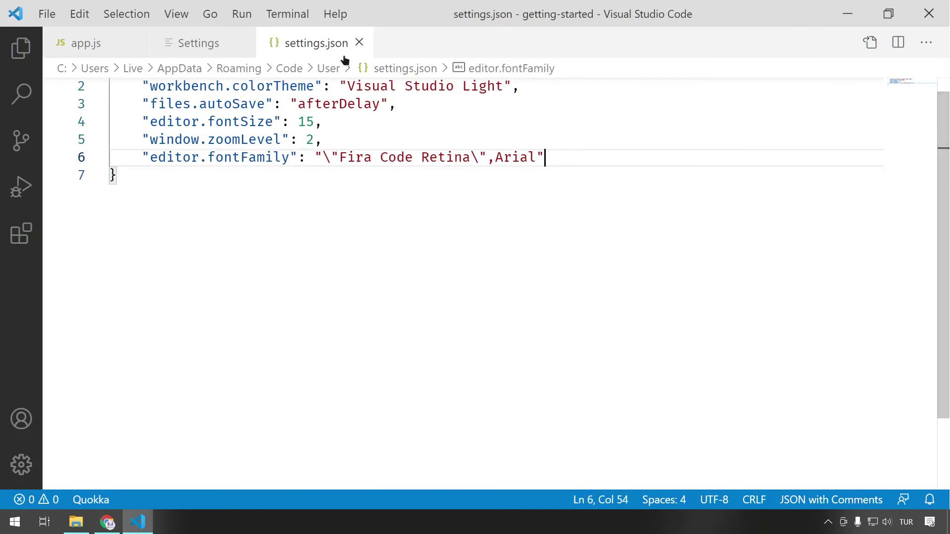
{"action": "left_click", "coordinate": [359, 42]}
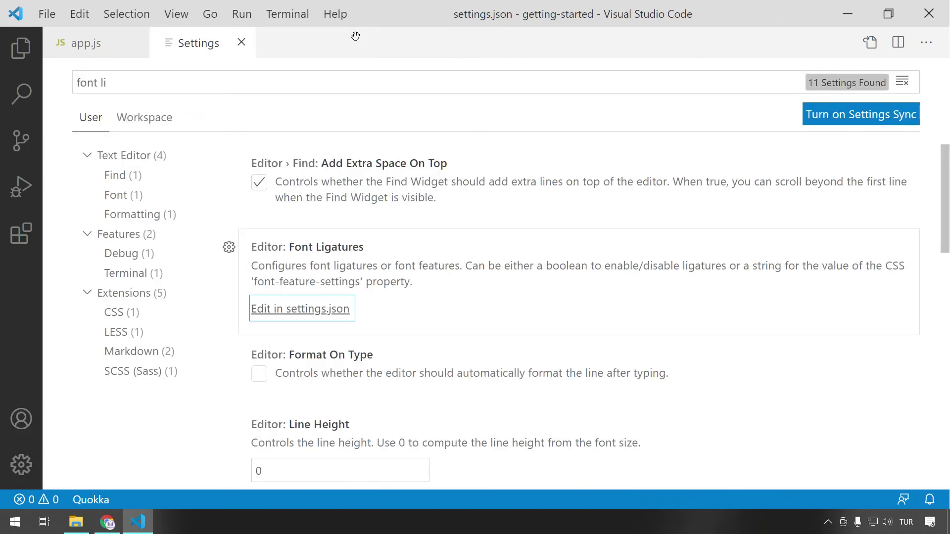
Add a fresh "editor.fontLigatures": null entry to settings.json and return to app.js.
{"action": "left_click", "coordinate": [288, 308]}
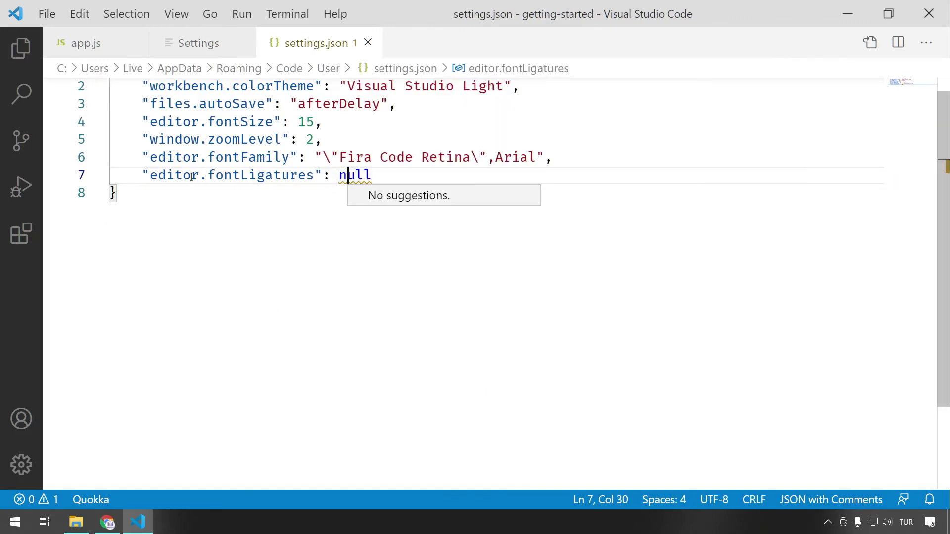
{"action": "left_click_drag", "start_coordinate": [151, 175], "coordinate": [315, 176]}
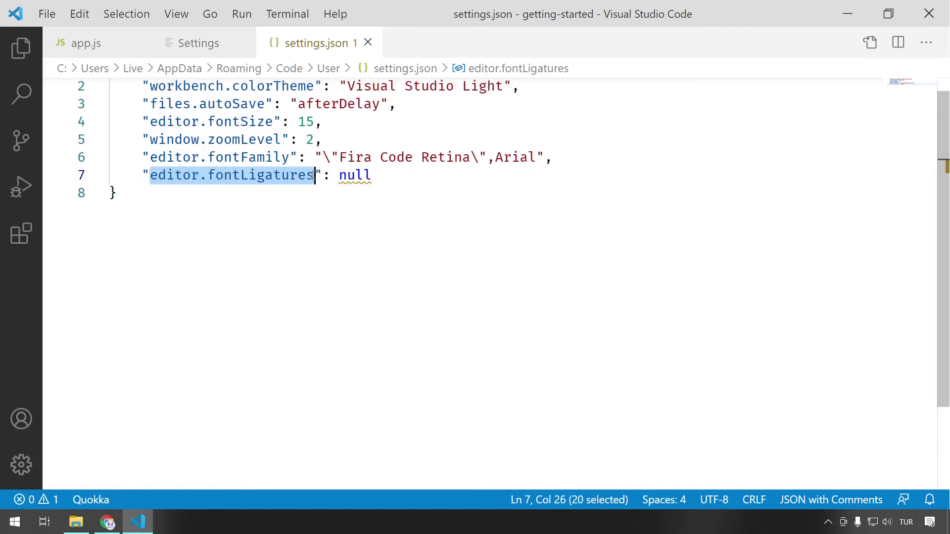
{"action": "double_click", "coordinate": [363, 176]}
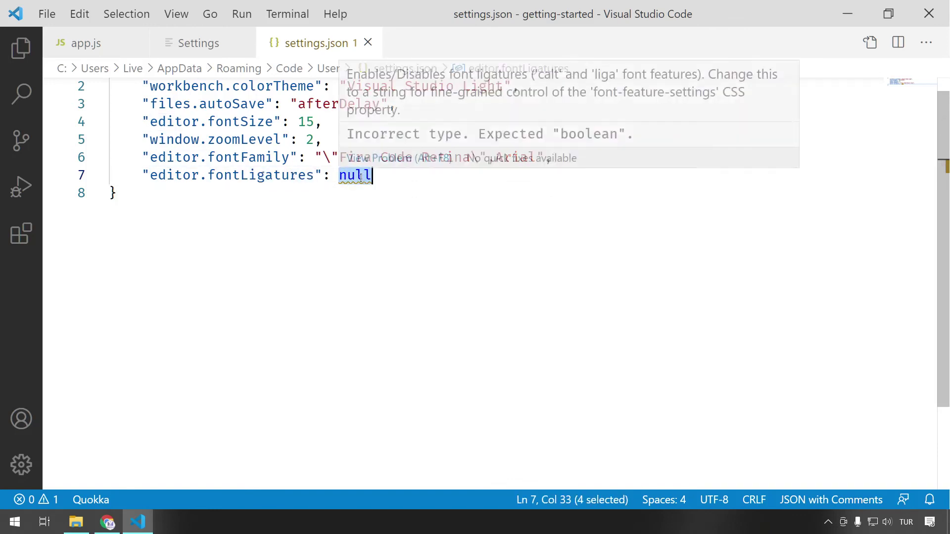
{"action": "left_click", "coordinate": [130, 51]}
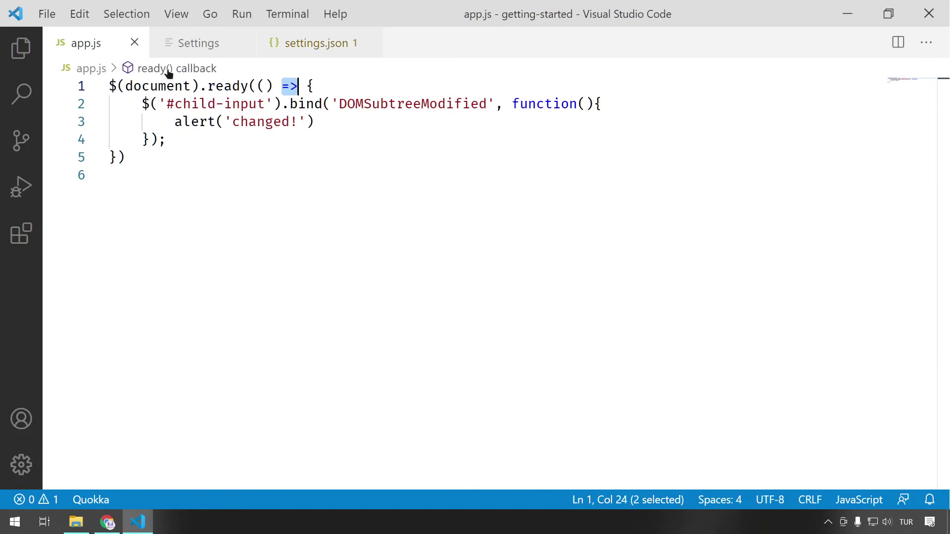
Insert an empty if() { } block on a new line after line 4 of app.js.
{"action": "left_click", "coordinate": [291, 103]}
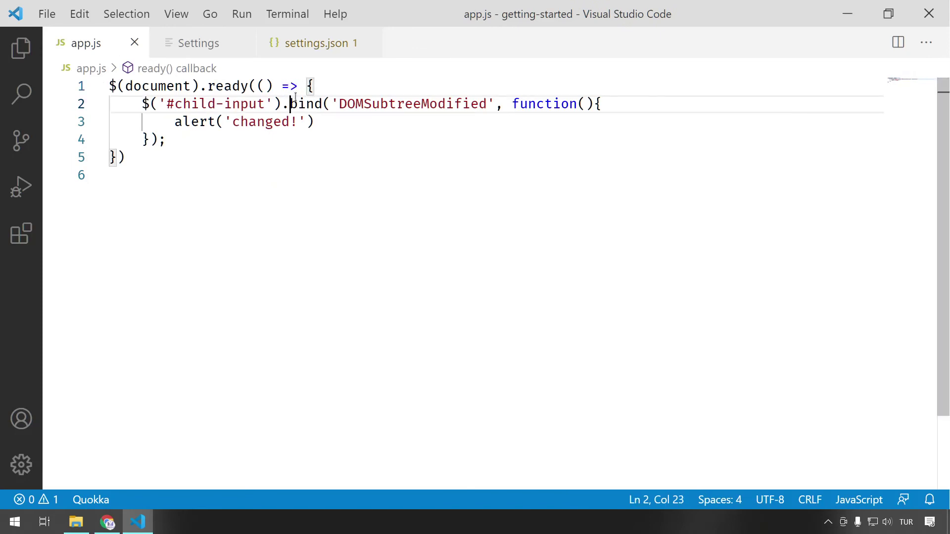
{"action": "left_click_drag", "start_coordinate": [297, 88], "coordinate": [283, 86]}
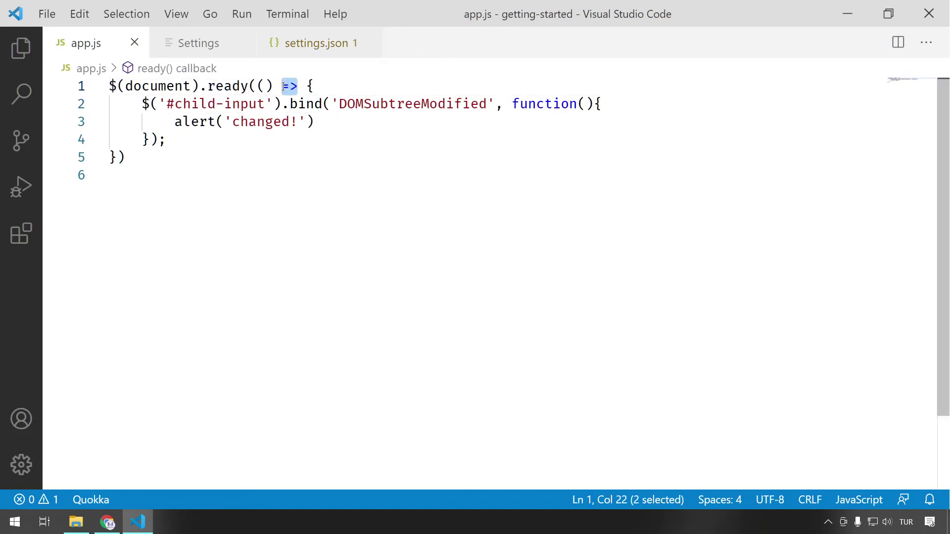
{"action": "left_click", "coordinate": [317, 134]}
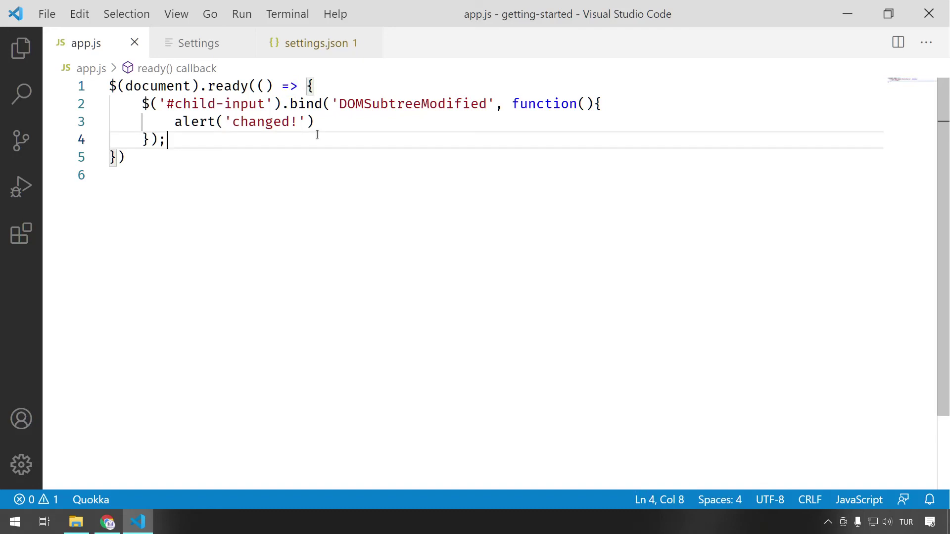
{"action": "key", "text": "Return"}
{"action": "type", "text": "if() "}
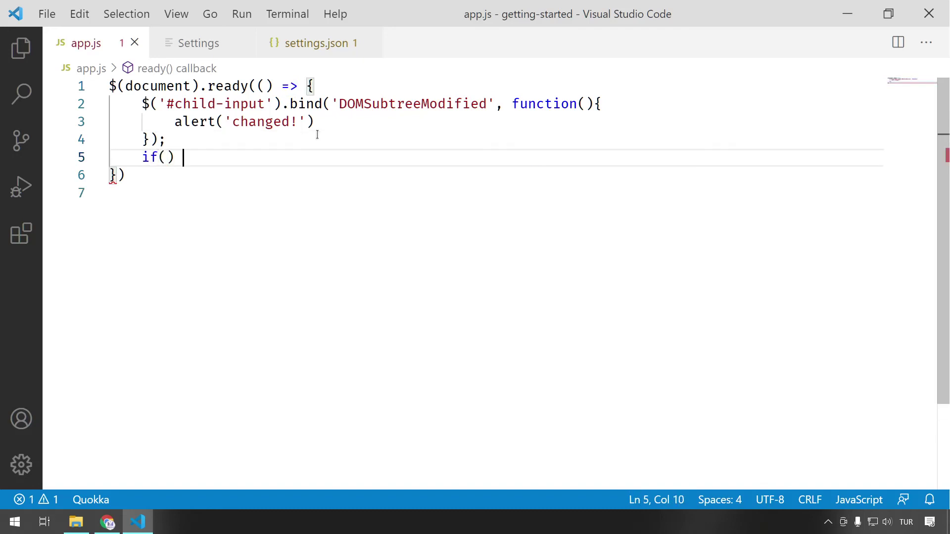
{"action": "type", "text": "{"}
{"action": "key", "text": "Return"}
Fill the if condition with 1 >= 0 && 1 === 1 && 1 == 1.
{"action": "key", "text": "Up"}
{"action": "key", "text": "Left"}
{"action": "type", "text": "1"}
{"action": "key", "text": "BackSpace"}
{"action": "type", "text": "1 >= 0"}
{"action": "key", "text": "Left"}
{"action": "key", "text": "Left"}
{"action": "key", "text": "shift+Left"}
{"action": "key", "text": "shift+Left"}
{"action": "key", "text": "Right"}
{"action": "key", "text": "Down"}
{"action": "key", "text": "Up"}
{"action": "key", "text": "Right"}
{"action": "key", "text": "Right"}
{"action": "type", "text": "&& "}
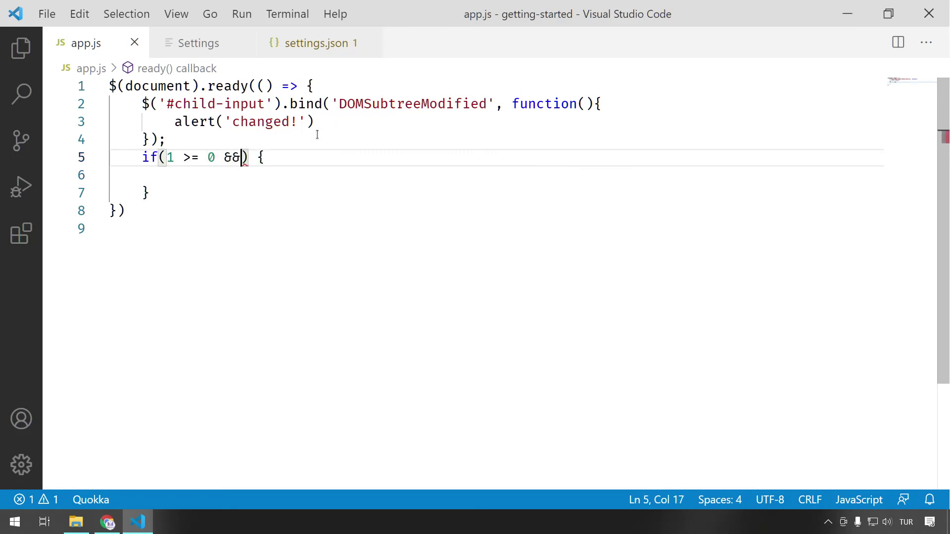
{"action": "type", "text": "1 === 1"}
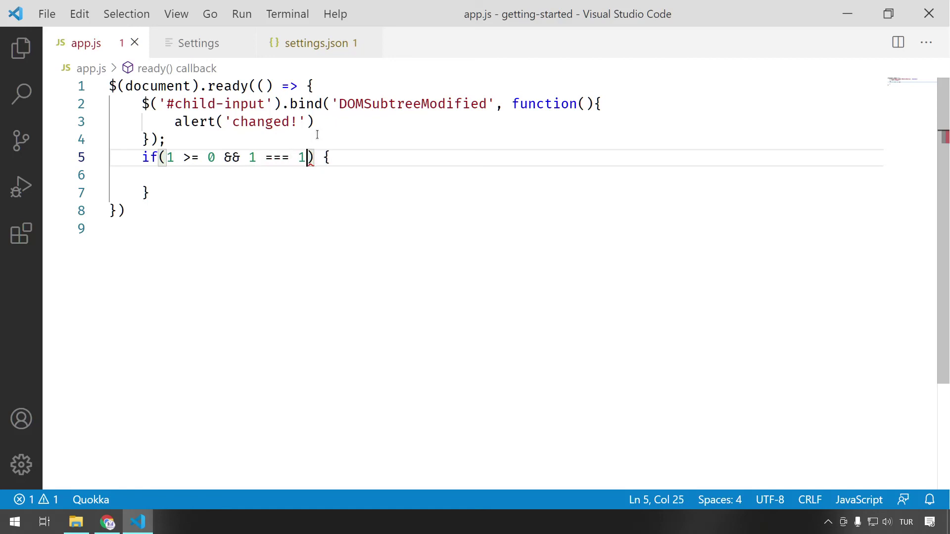
{"action": "type", "text": " && 1 == 1"}
{"action": "key", "text": "Left"}
{"action": "key", "text": "Left"}
{"action": "key", "text": "Left"}
{"action": "key", "text": "Left"}
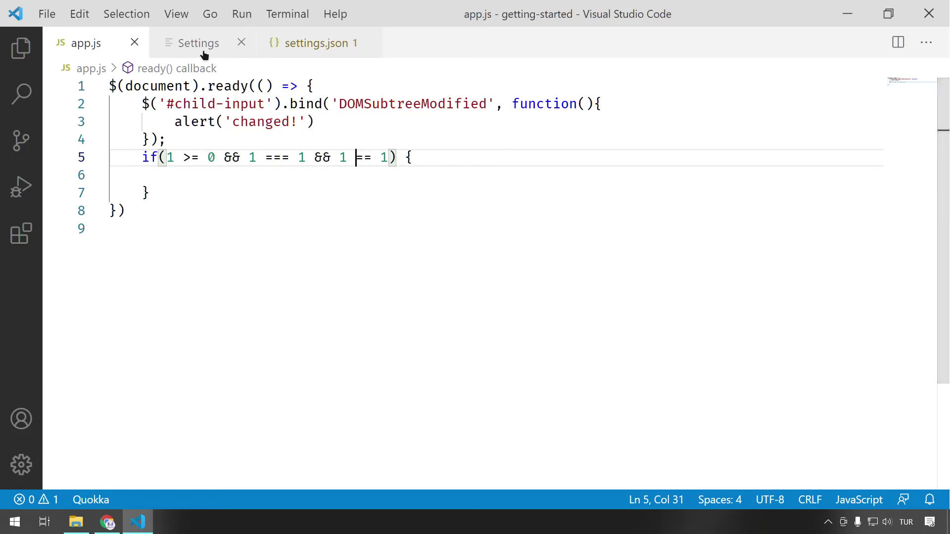
{"action": "left_click", "coordinate": [203, 44]}
{"action": "left_click", "coordinate": [271, 43]}
Set editor.fontLigatures to true and inspect the >=, === and == ligatures in app.js.
{"action": "type", "text": "true"}
{"action": "left_click", "coordinate": [123, 45]}
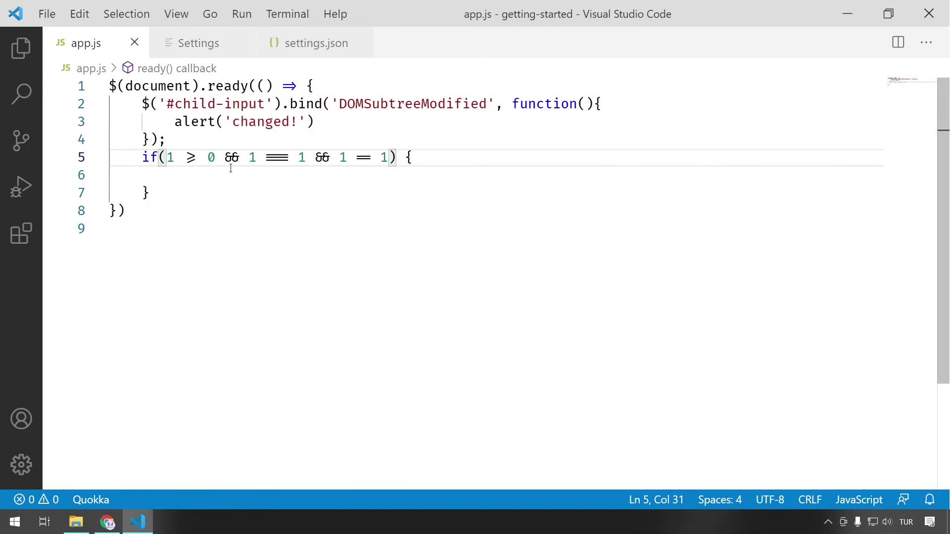
{"action": "left_click_drag", "start_coordinate": [189, 160], "coordinate": [181, 159]}
{"action": "left_click", "coordinate": [207, 159]}
{"action": "double_click", "coordinate": [274, 158]}
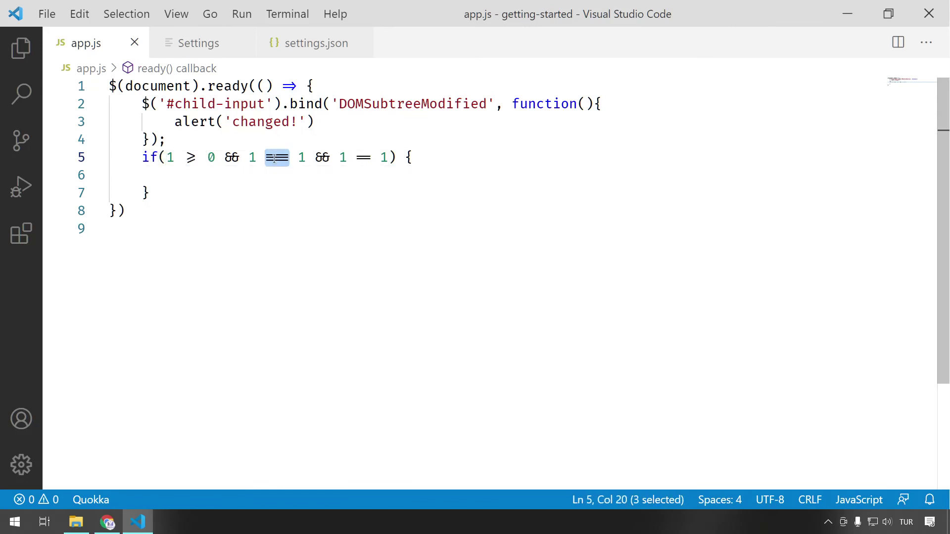
{"action": "left_click_drag", "start_coordinate": [370, 158], "coordinate": [356, 157]}
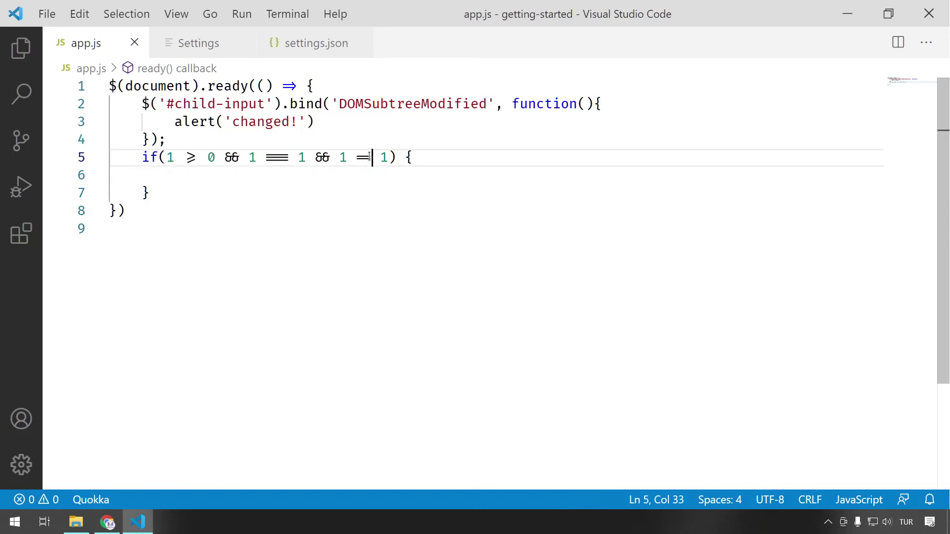
{"action": "left_click_drag", "start_coordinate": [289, 159], "coordinate": [266, 159]}
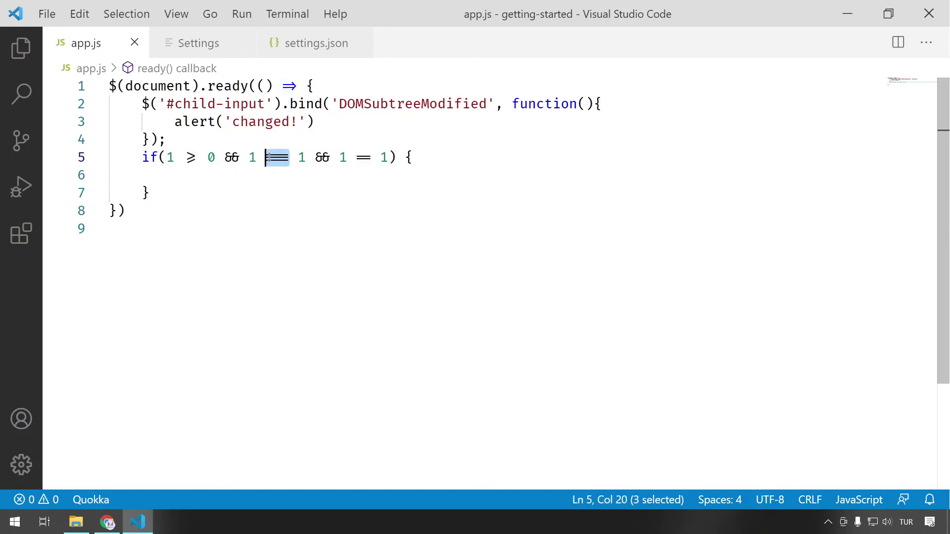
{"action": "left_click", "coordinate": [200, 157]}
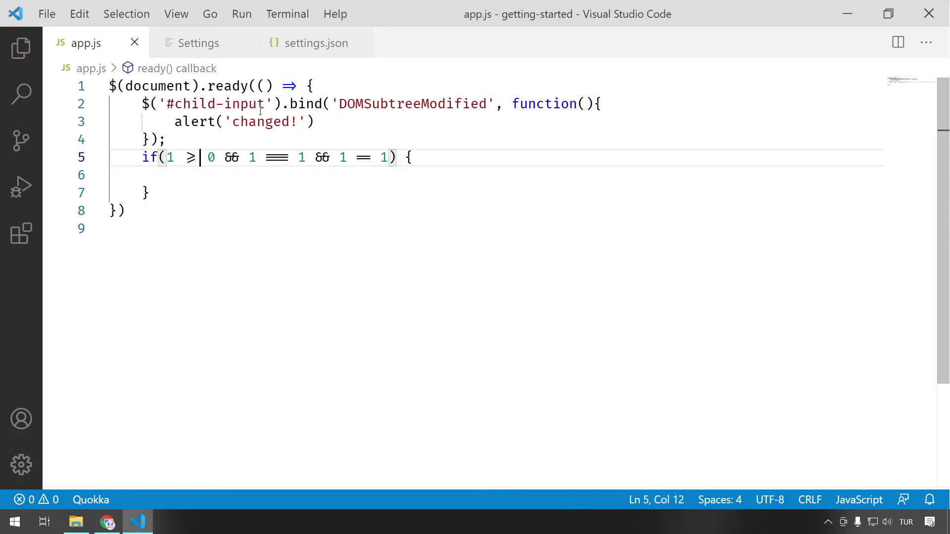
Retype the line 1 => arrow and check it renders as one ligature.
{"action": "left_click_drag", "start_coordinate": [283, 87], "coordinate": [298, 86]}
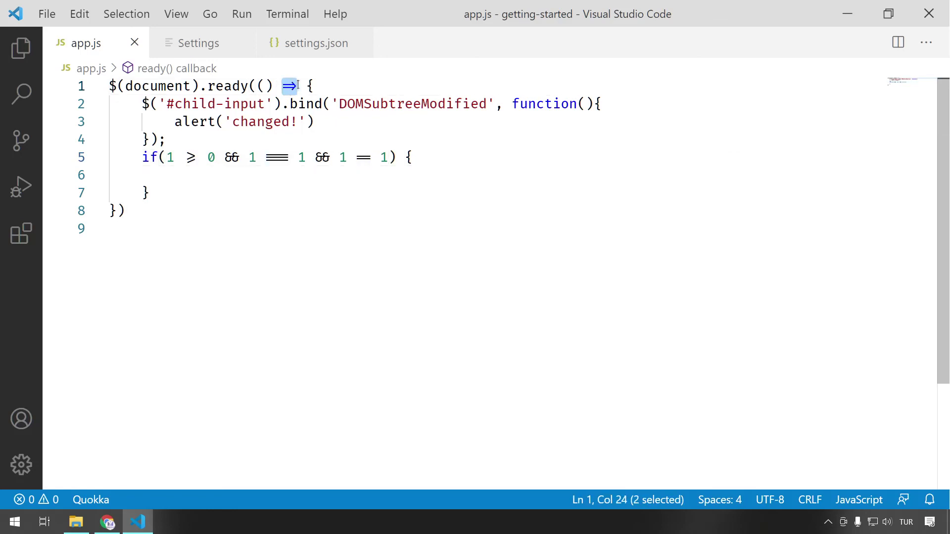
{"action": "type", "text": "= >"}
{"action": "key", "text": "BackSpace"}
{"action": "key", "text": "BackSpace"}
{"action": "key", "text": "BackSpace"}
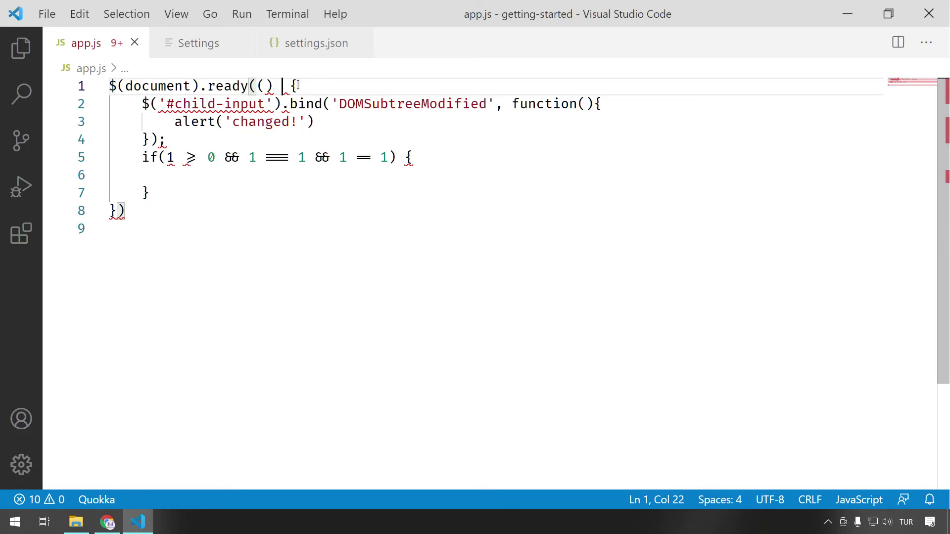
{"action": "type", "text": "=>"}
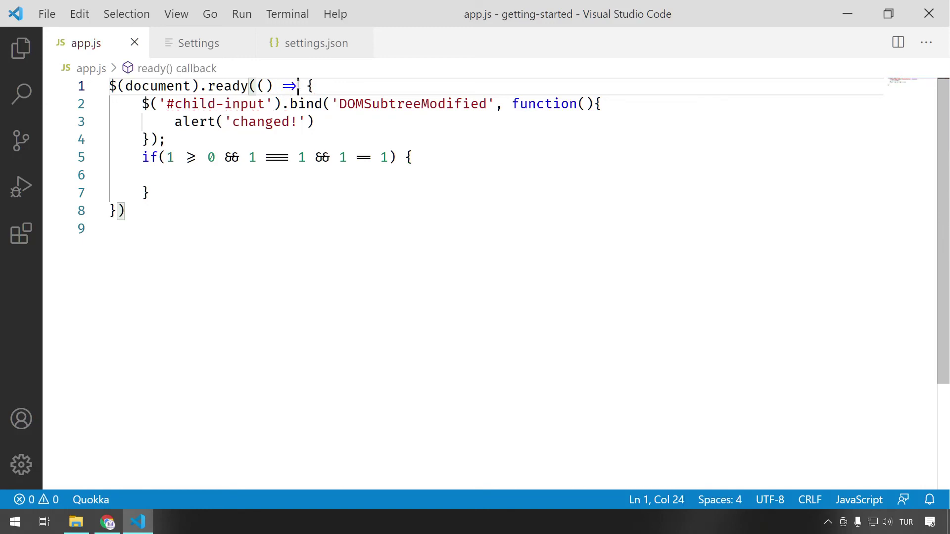
{"action": "key", "text": "shift+Right"}
{"action": "key", "text": "shift+Left"}
{"action": "key", "text": "shift+Left"}
{"action": "key", "text": "shift+Left"}
{"action": "key", "text": "Down"}
{"action": "key", "text": "Down"}
{"action": "key", "text": "Down"}
{"action": "key", "text": "Down"}
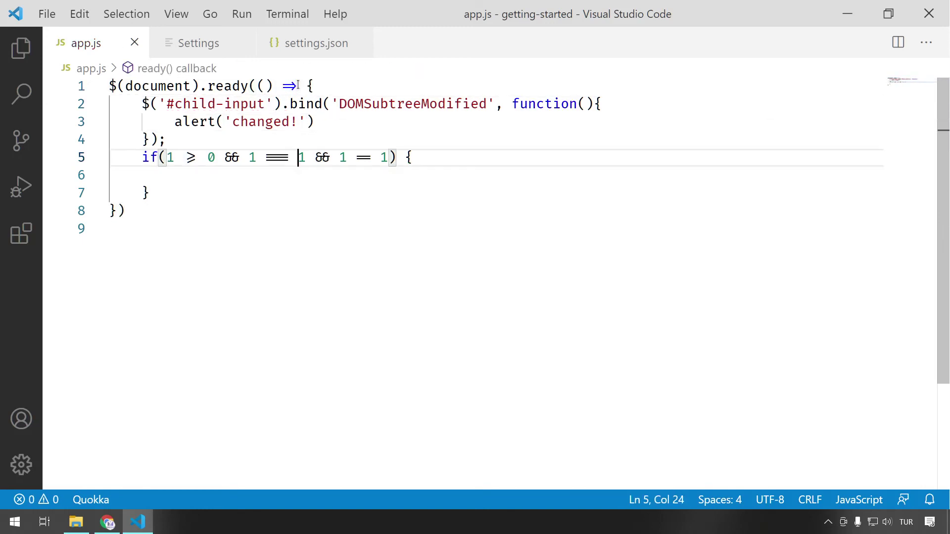